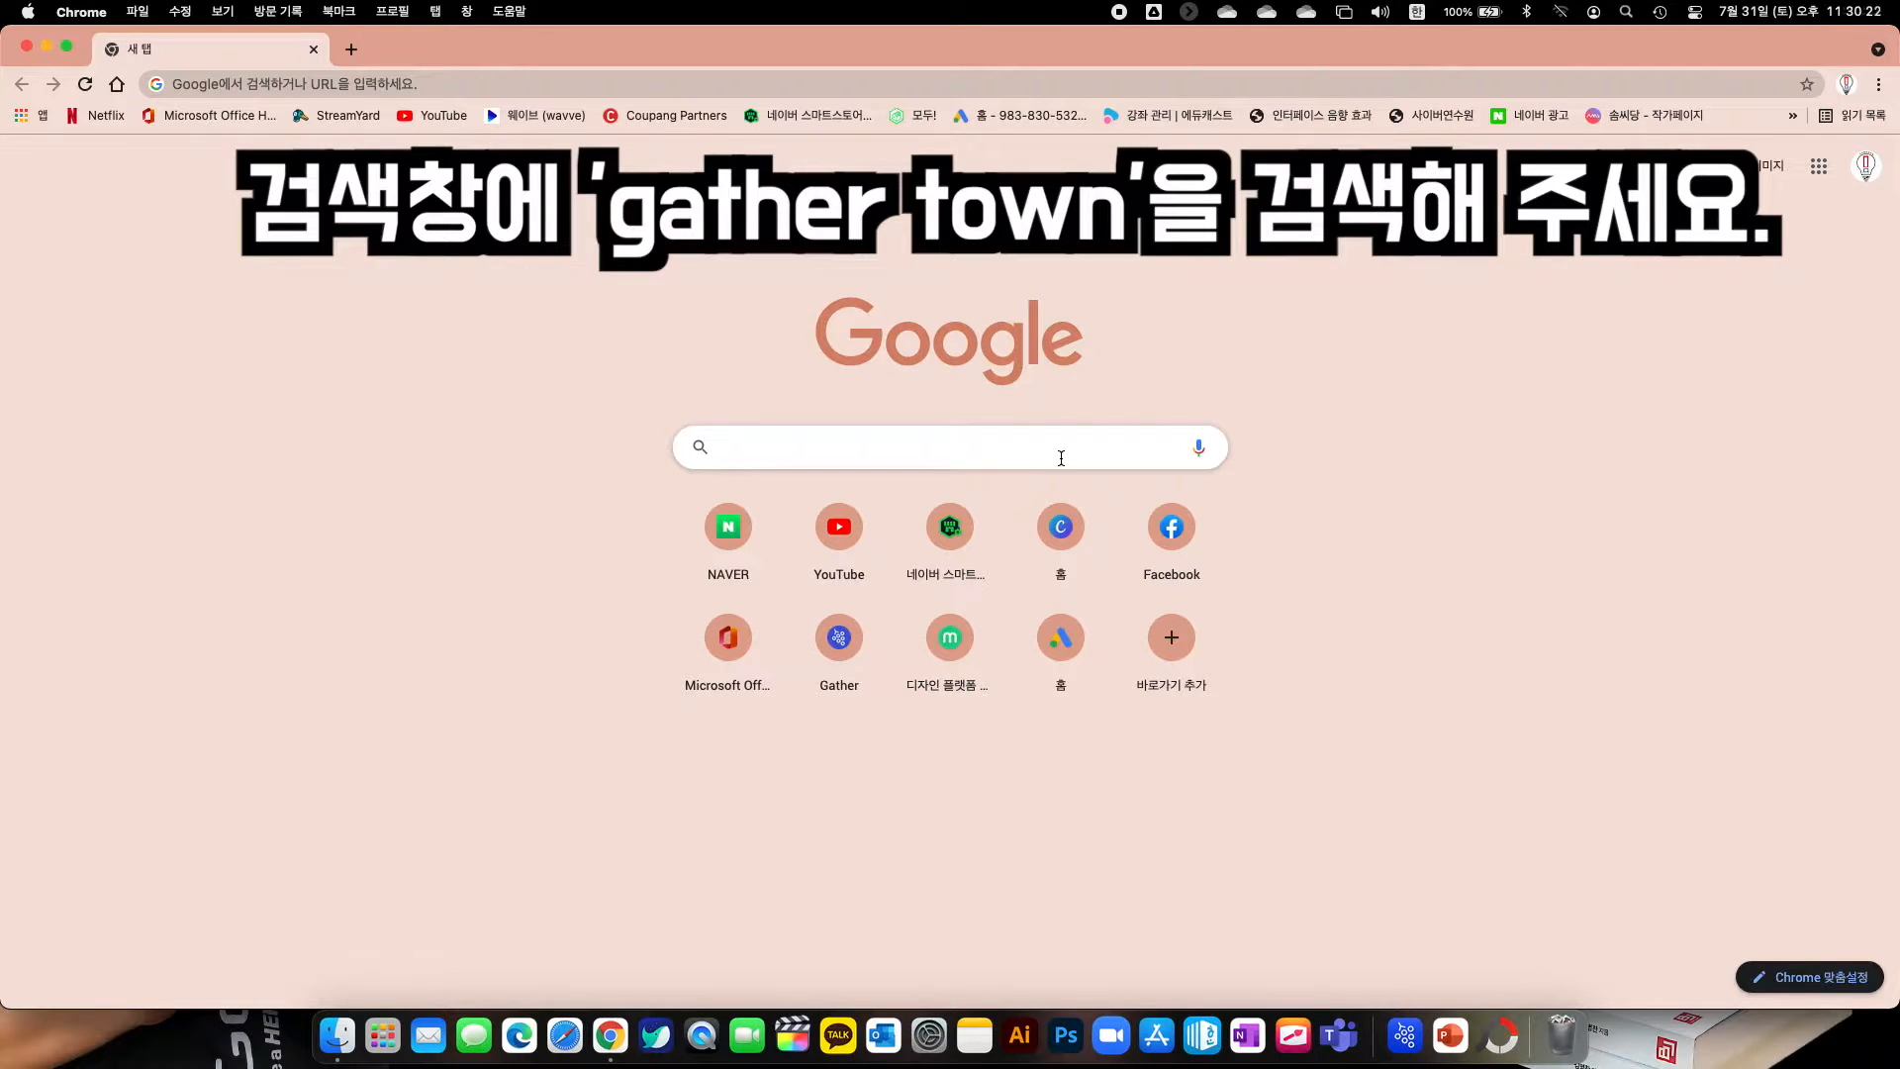
Search Google for 'gather town' and open the gather.town result
type("ㅎㅁ")
key("BackSpace")
key("BackSpace")
type("gather town")
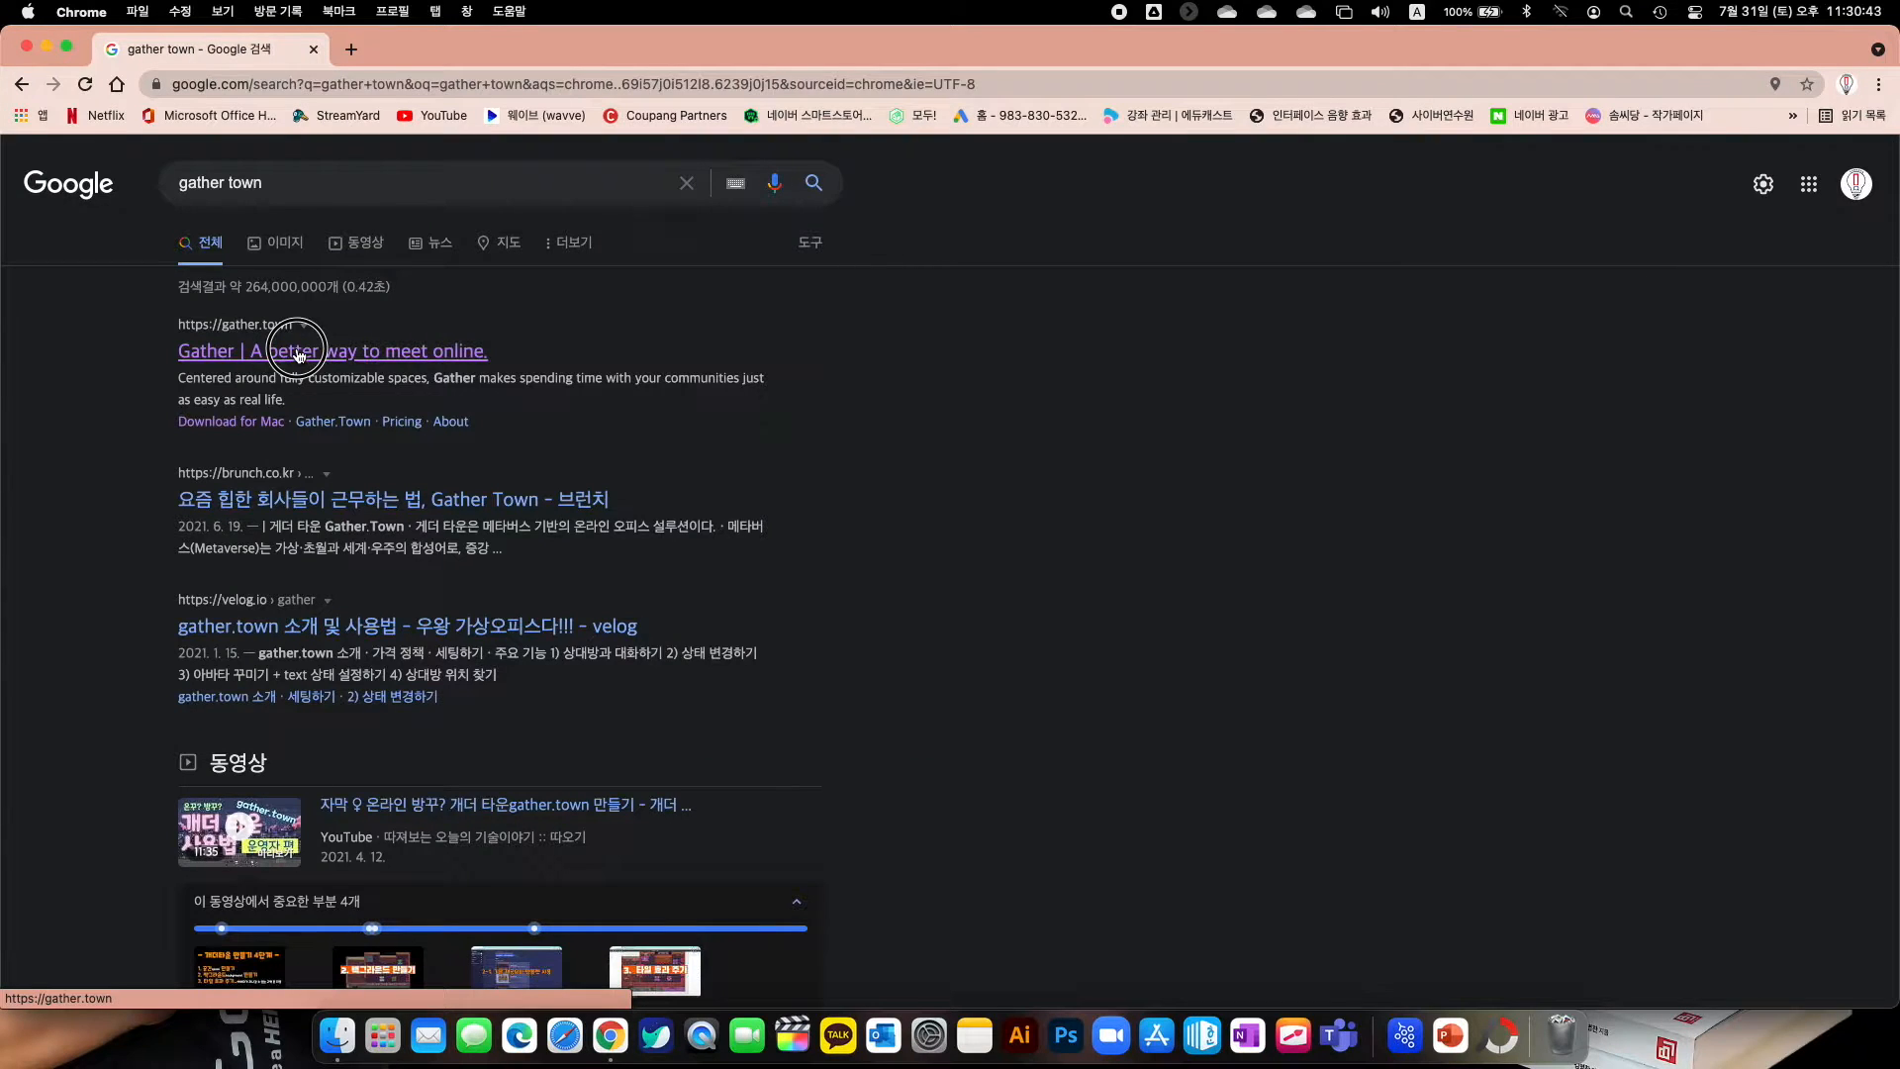
left_click(789, 627)
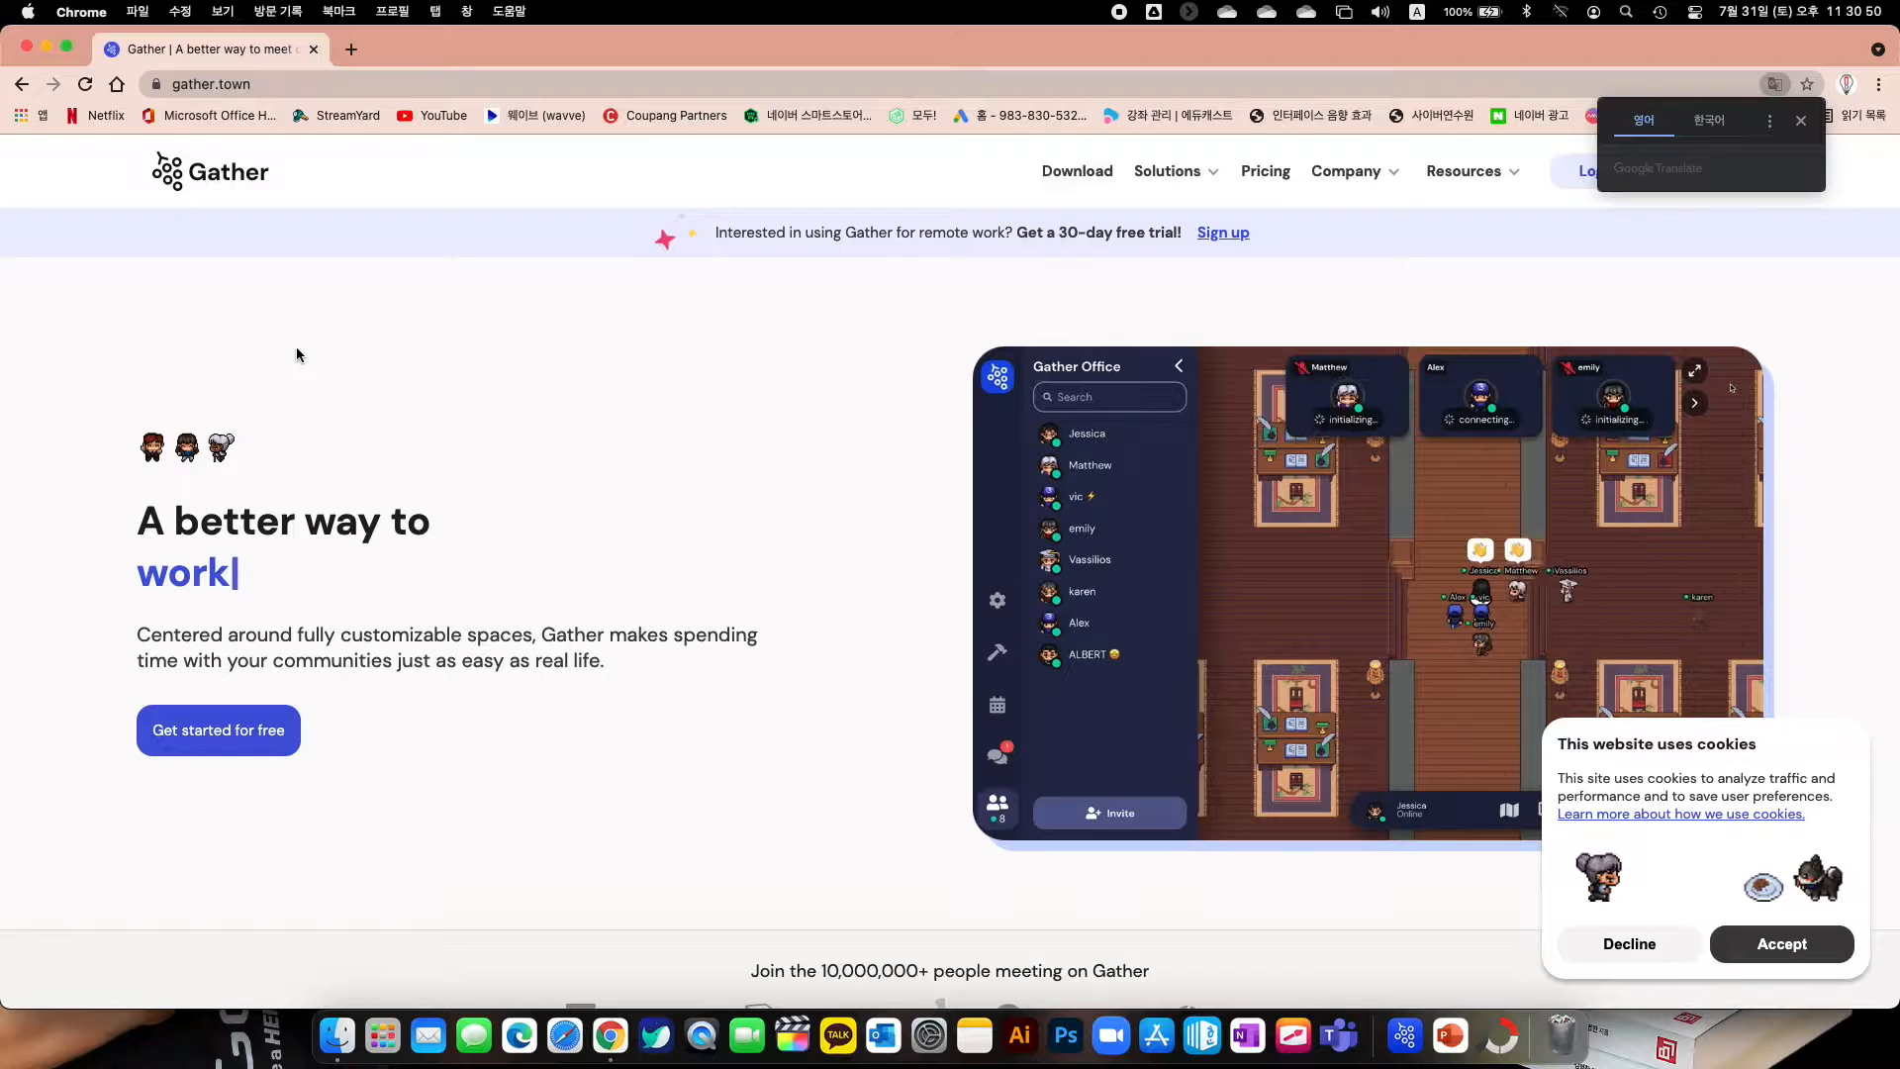
Choose 'Get started for free' on the gather.town landing page
left_click(230, 755)
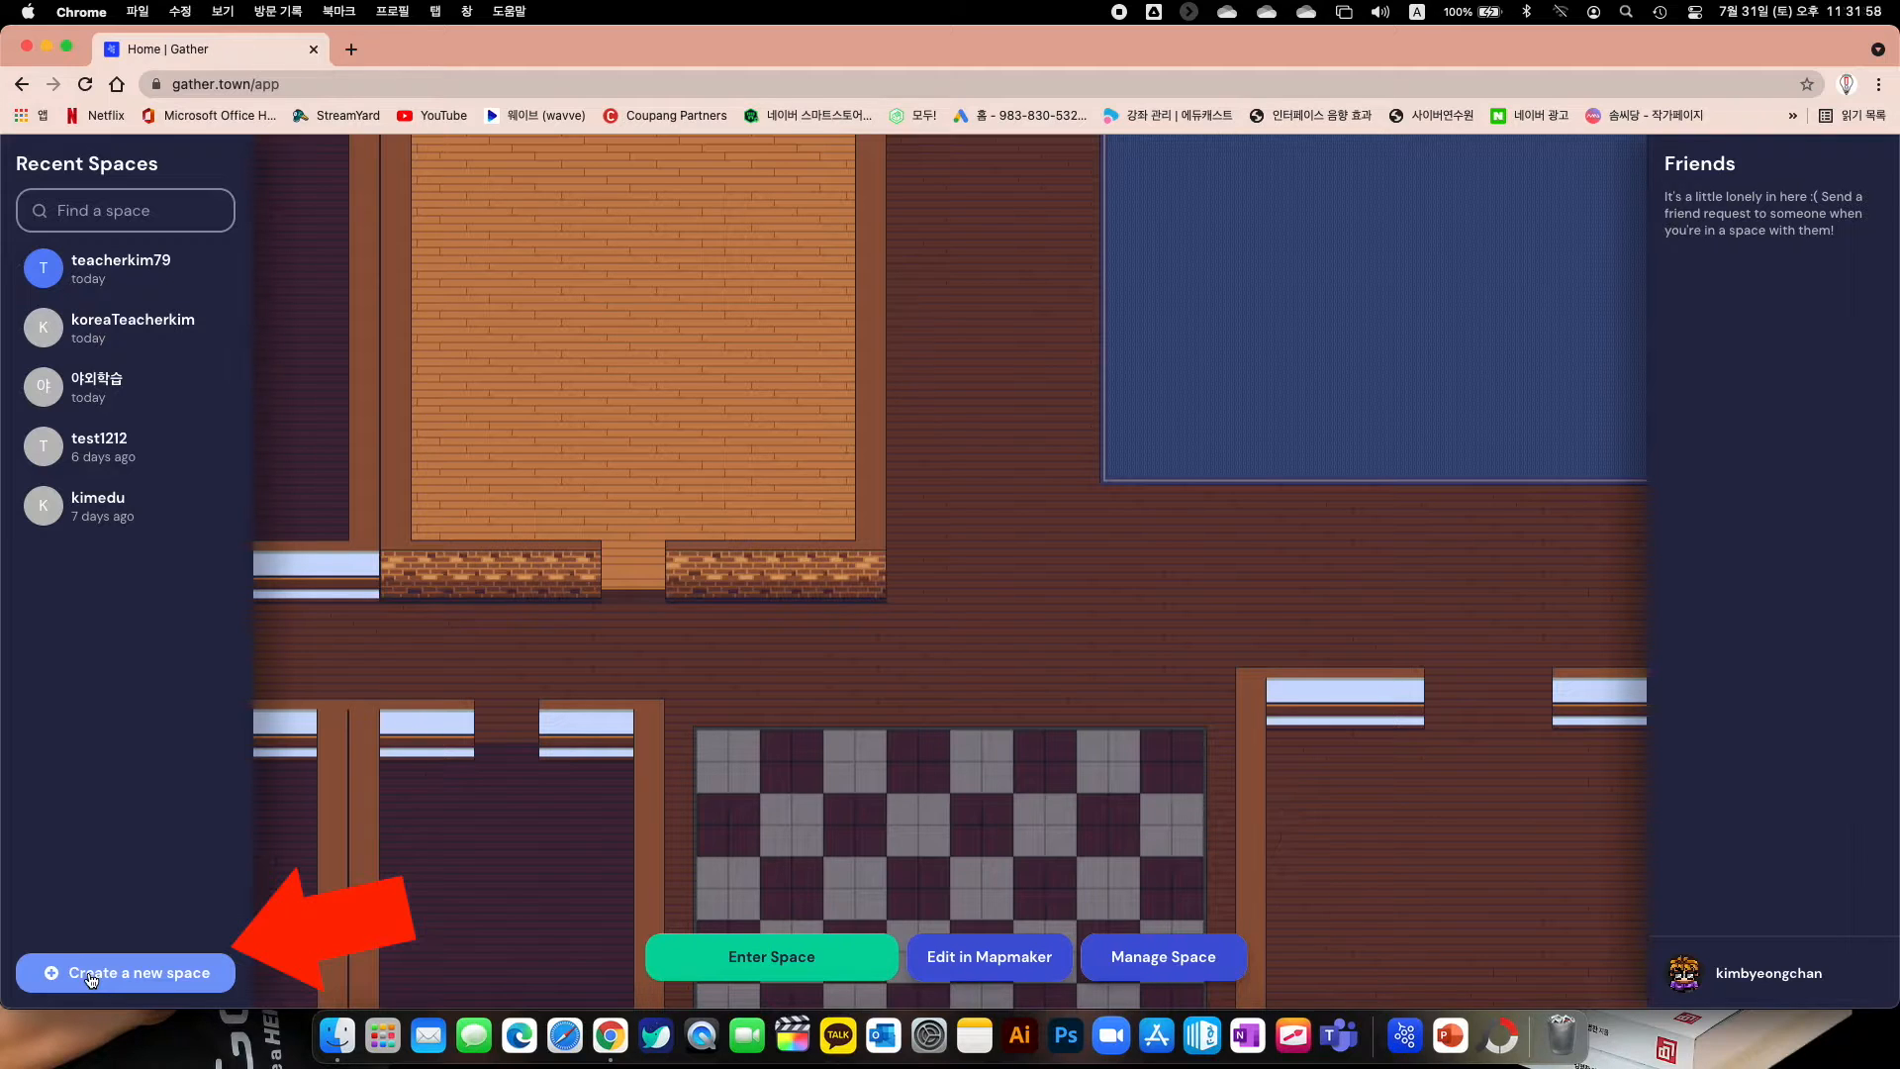
Start a new space using the Office Complex template
left_click(92, 974)
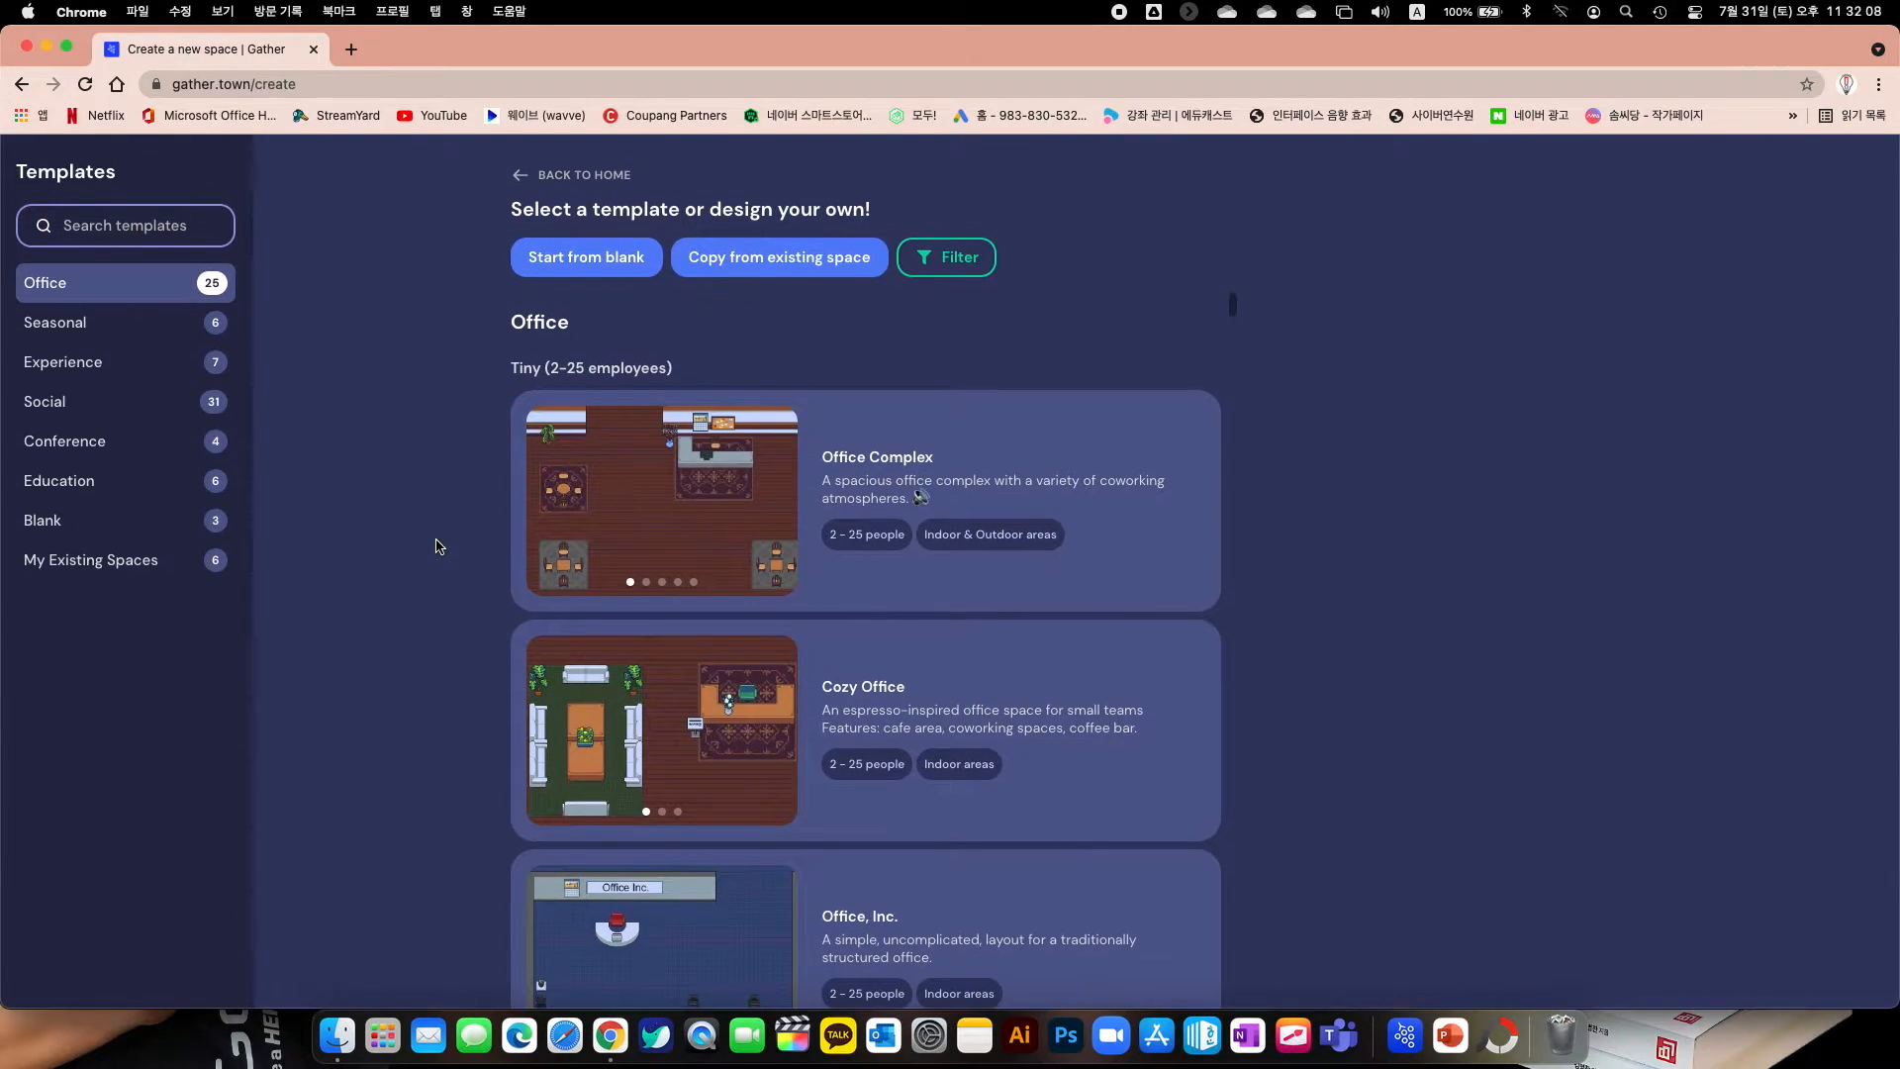
scroll(714, 572, "down", 10)
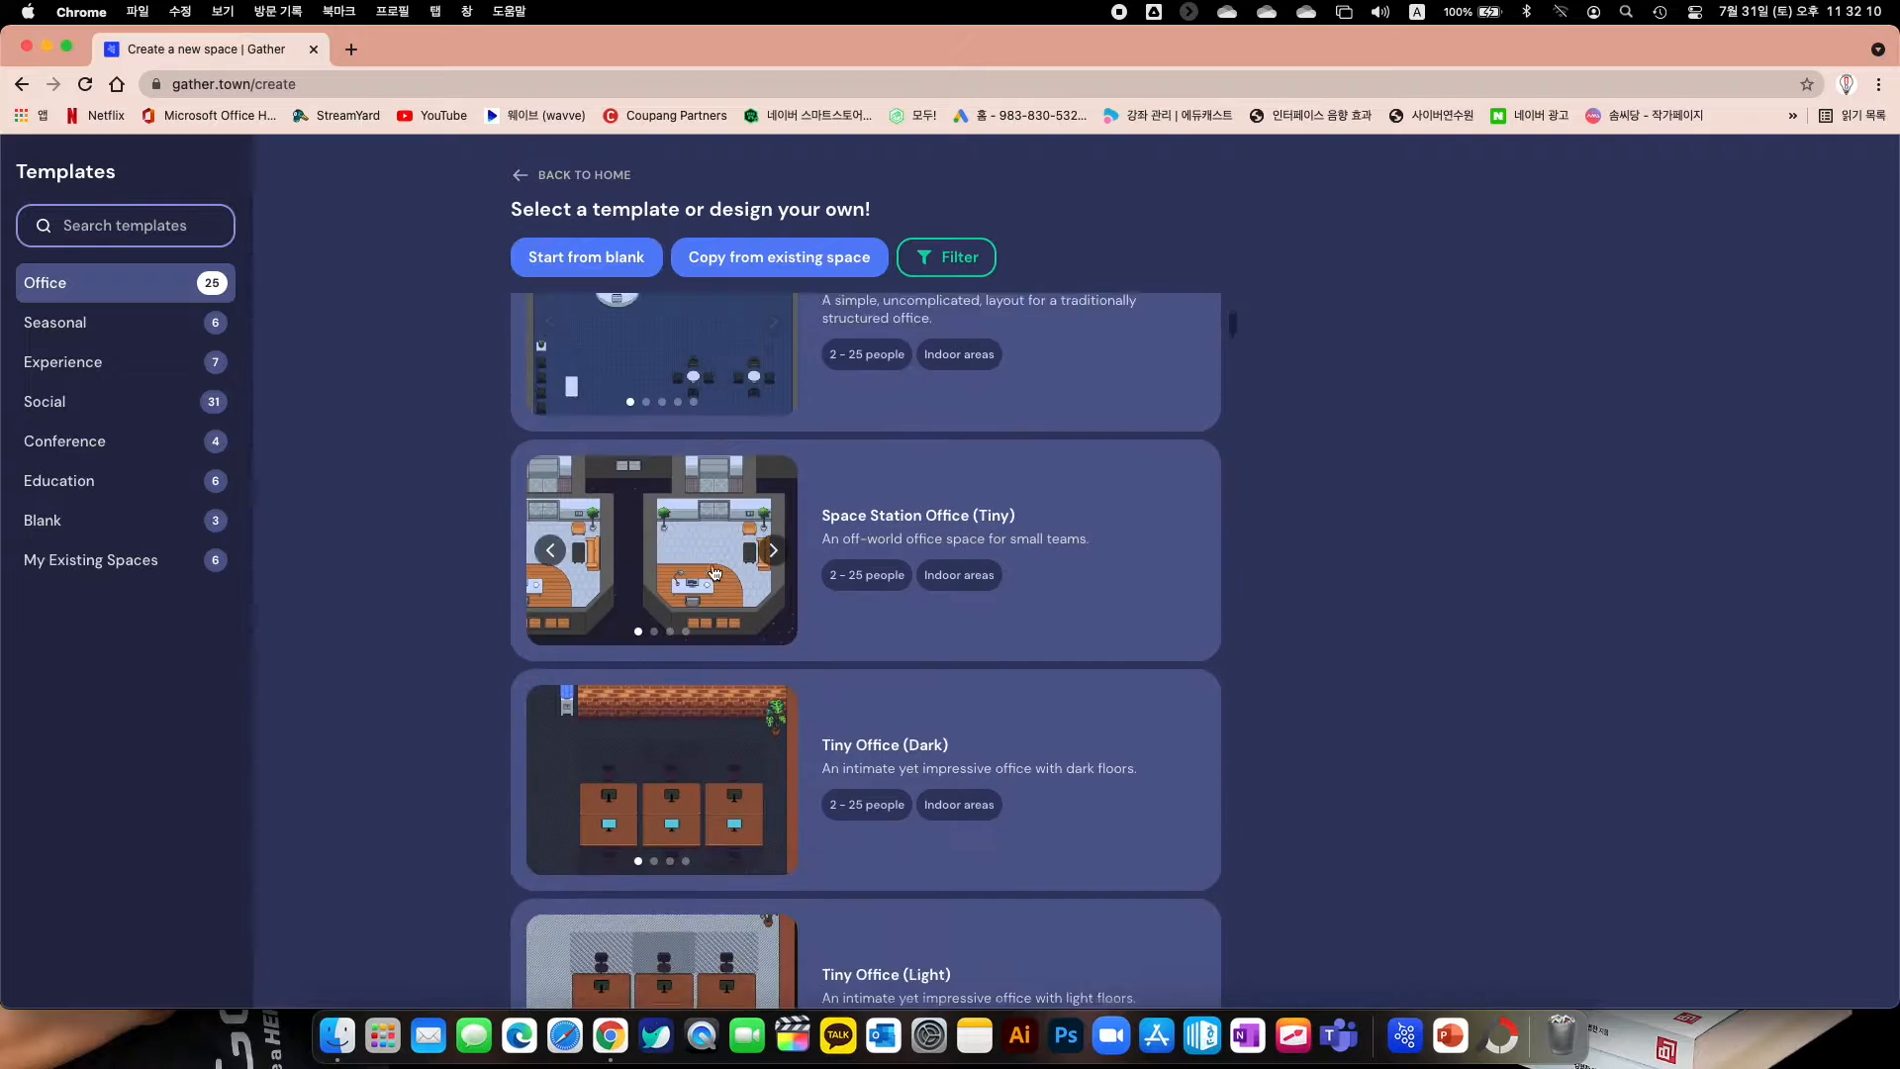
scroll(714, 572, "up", 15)
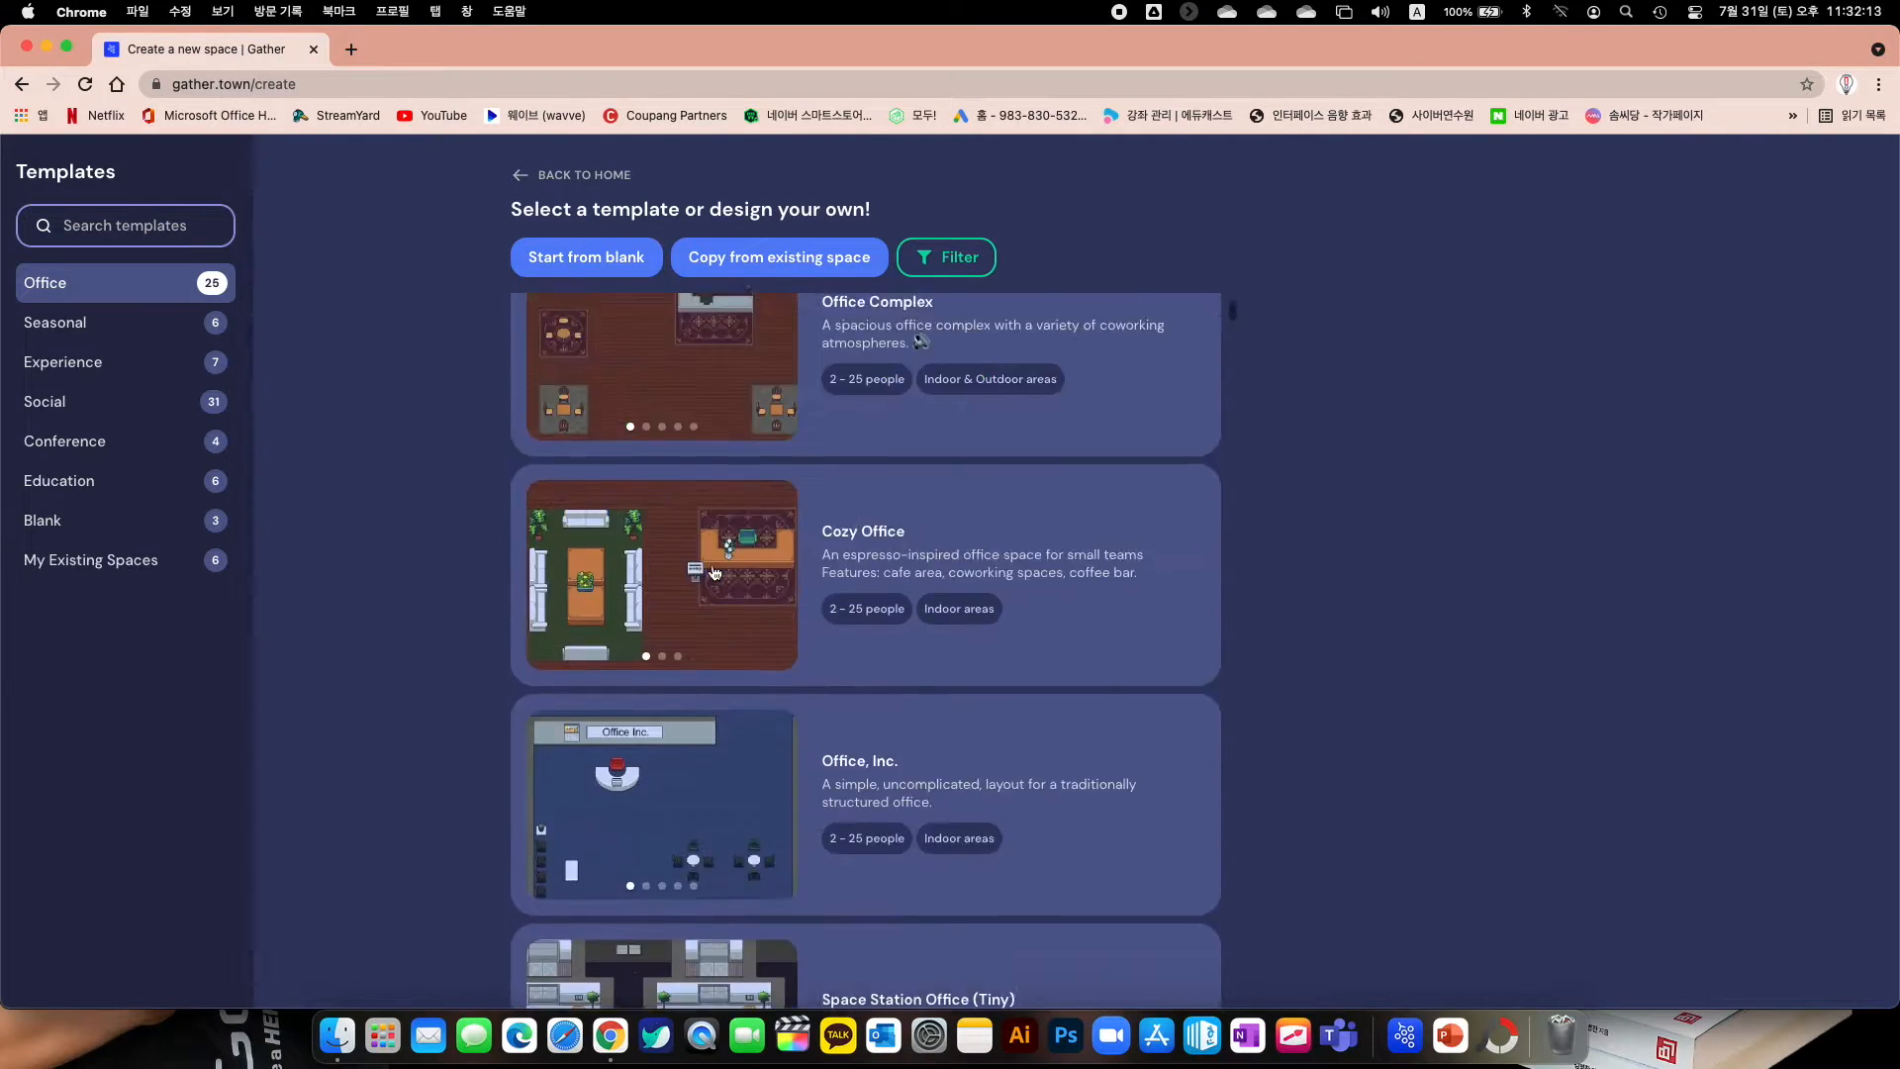
left_click(686, 516)
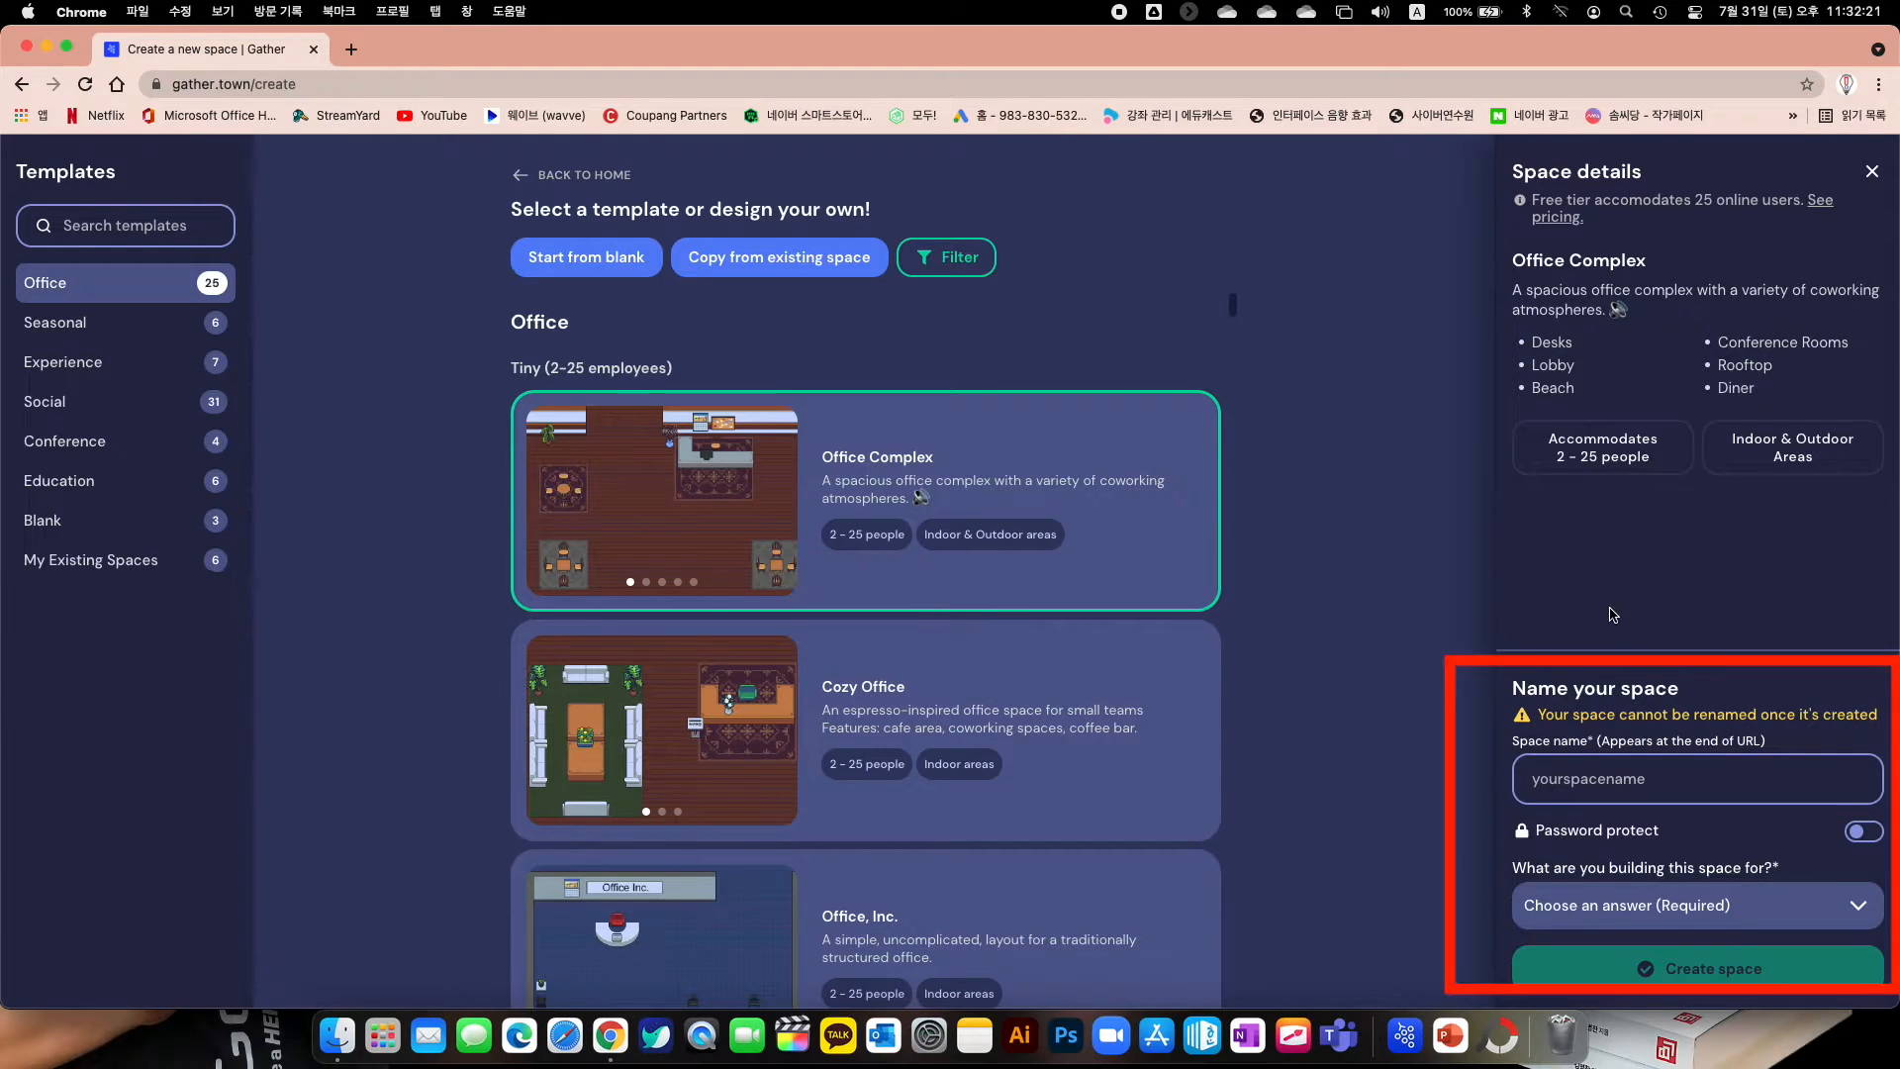
Name the space 'daegu', leave password protection off, pick Educators and students, and create it
left_click(1613, 789)
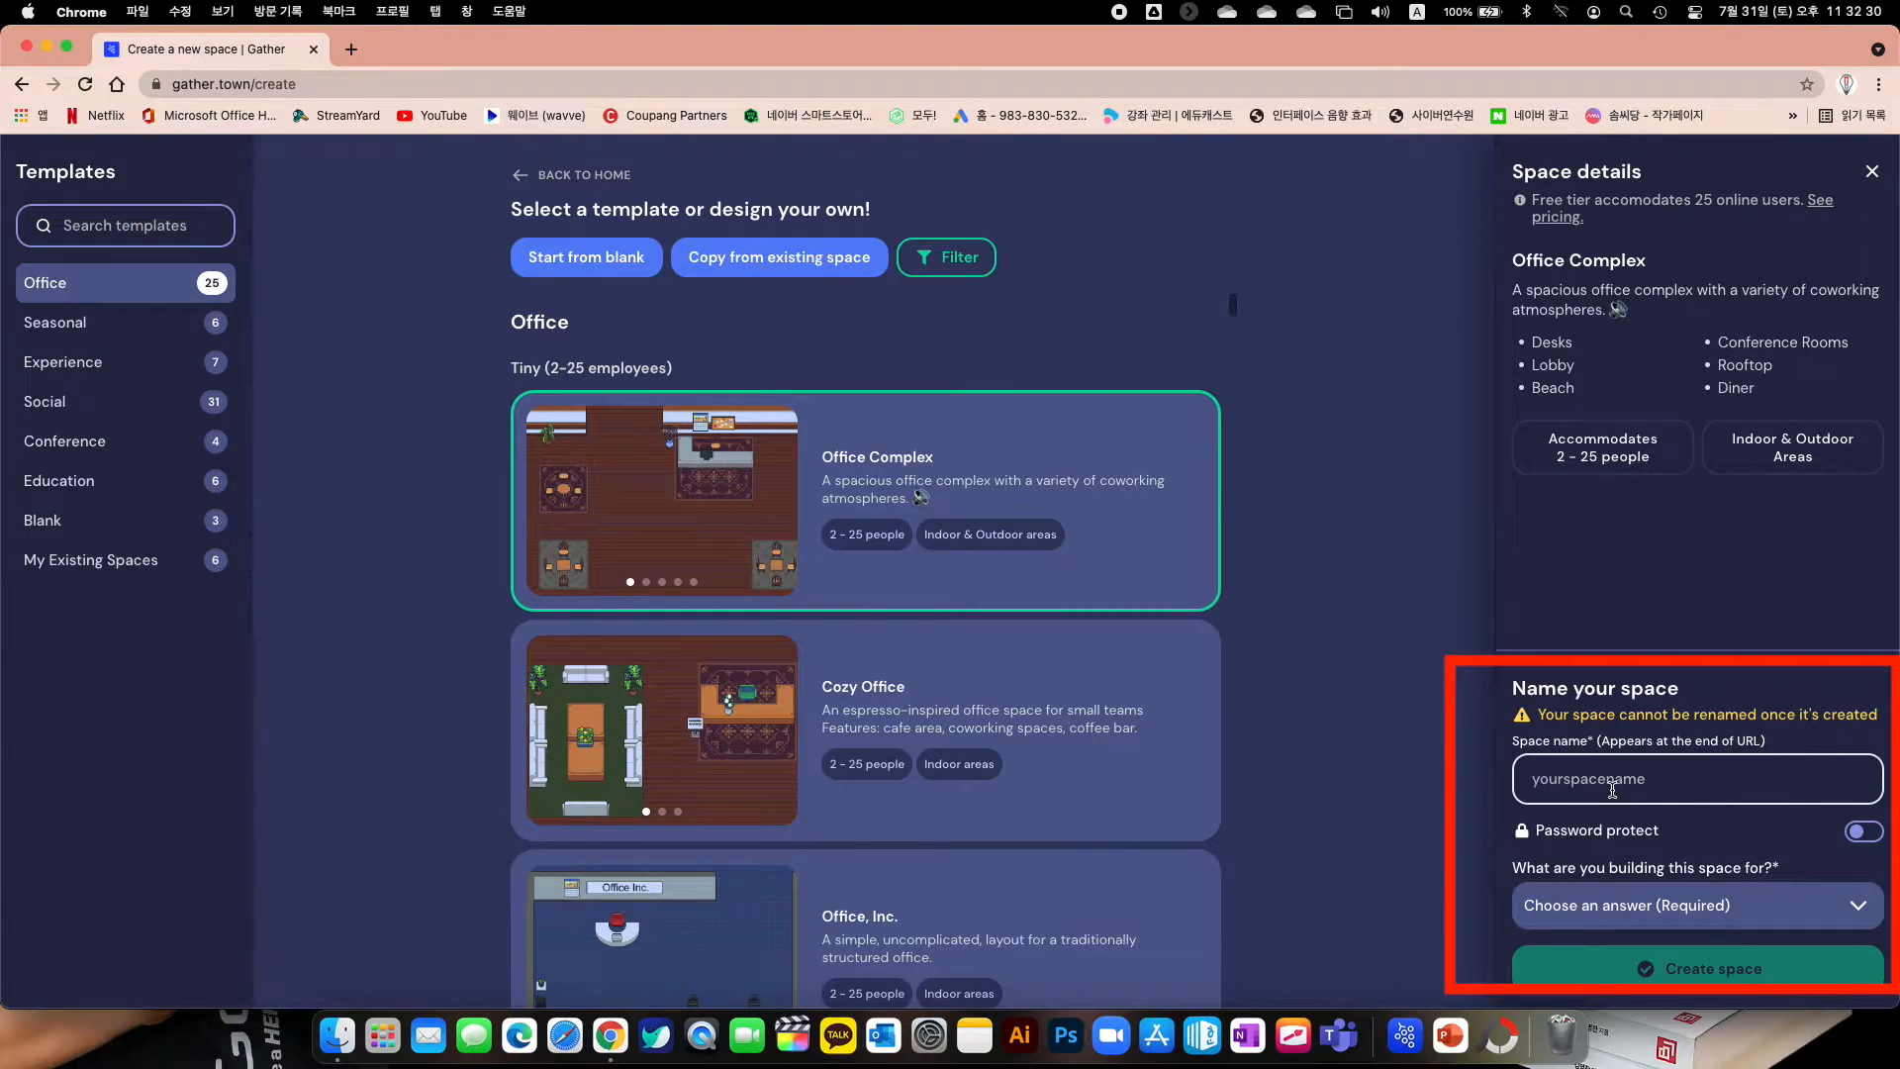
type("daegu")
left_click(1862, 831)
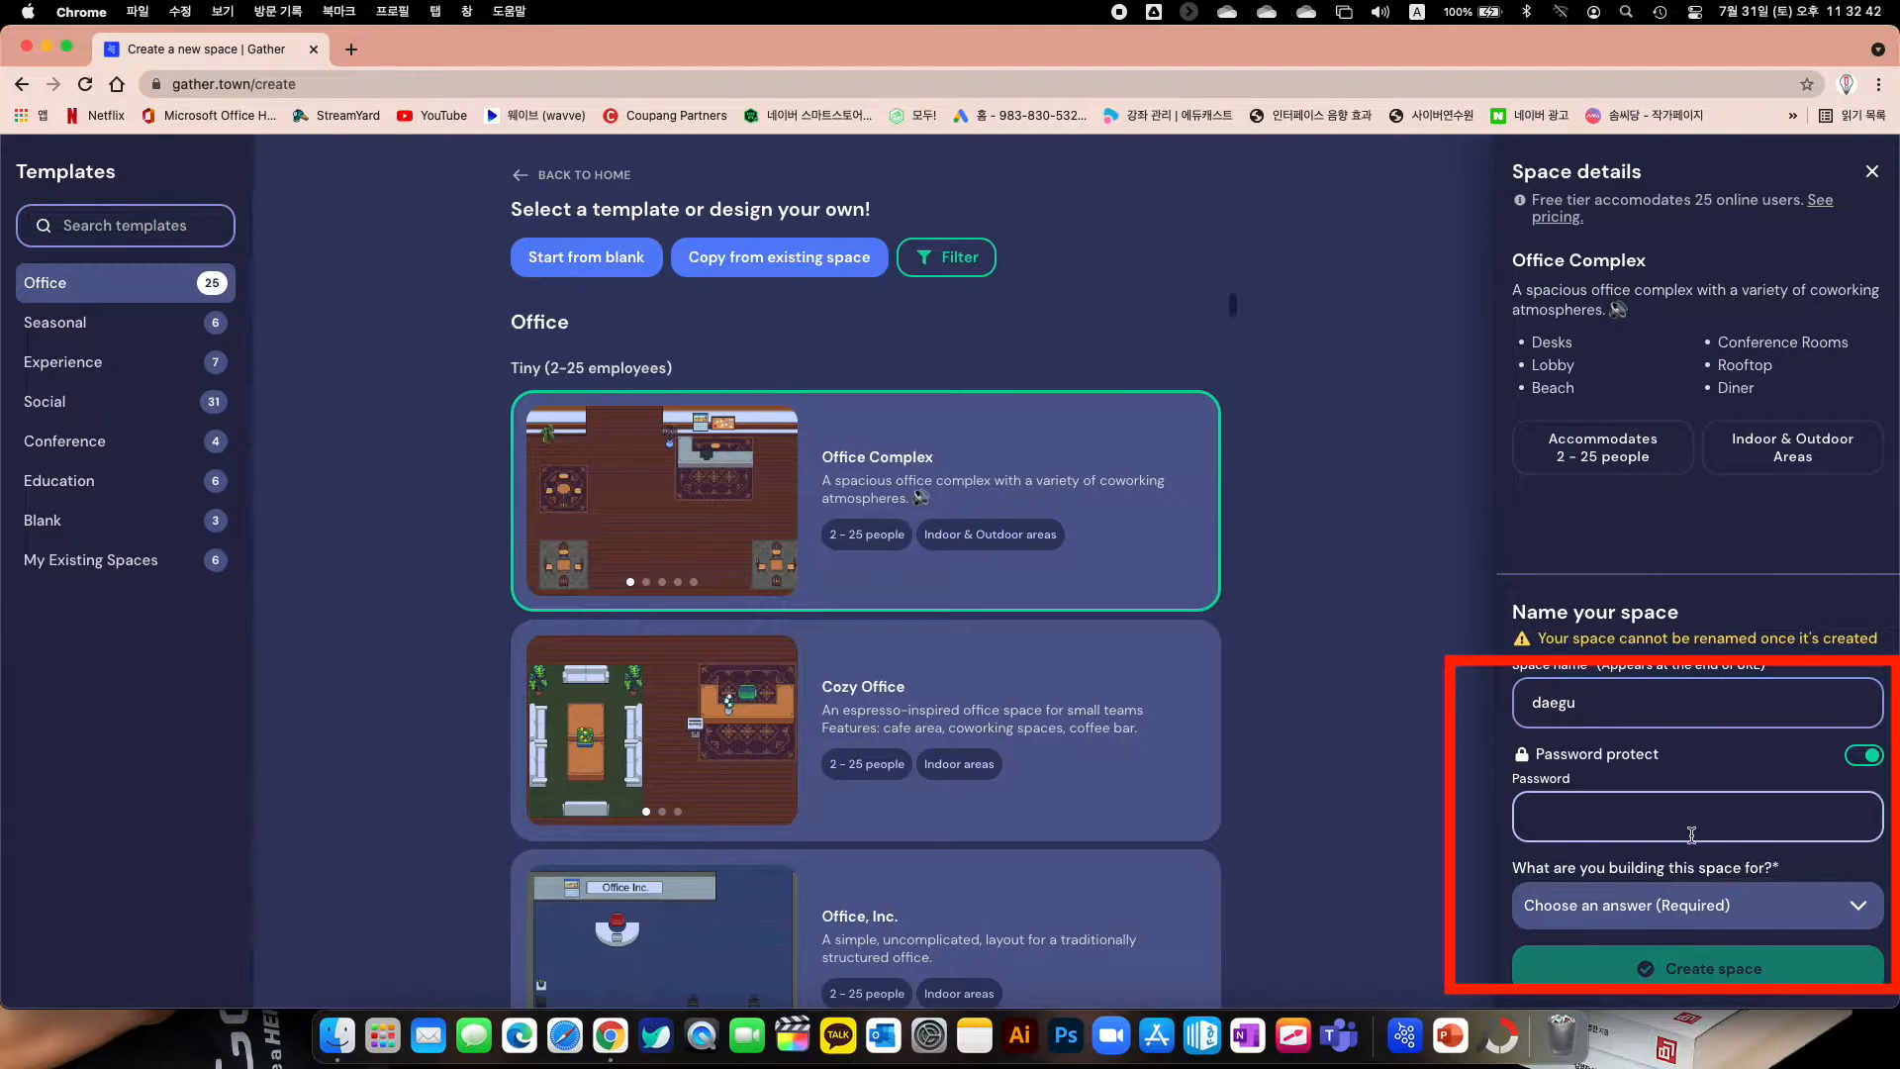
left_click(1867, 758)
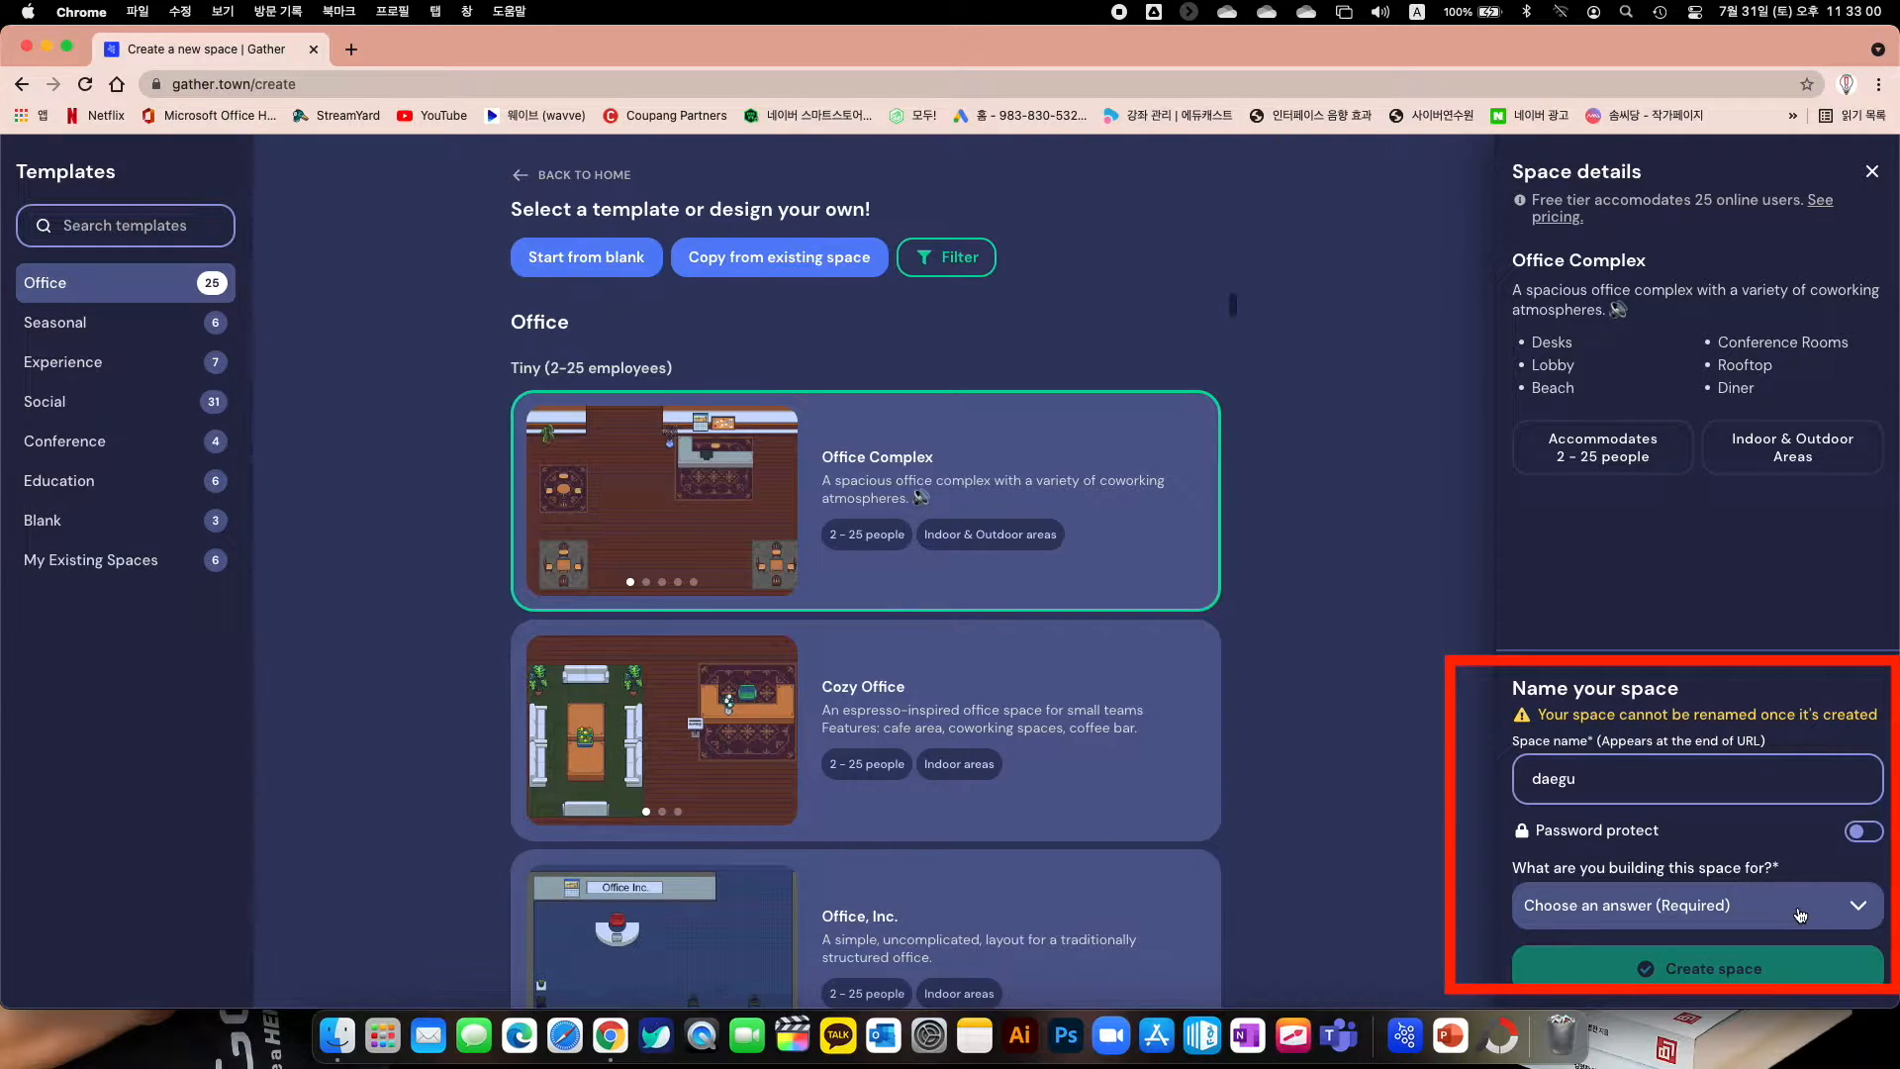
left_click(1800, 915)
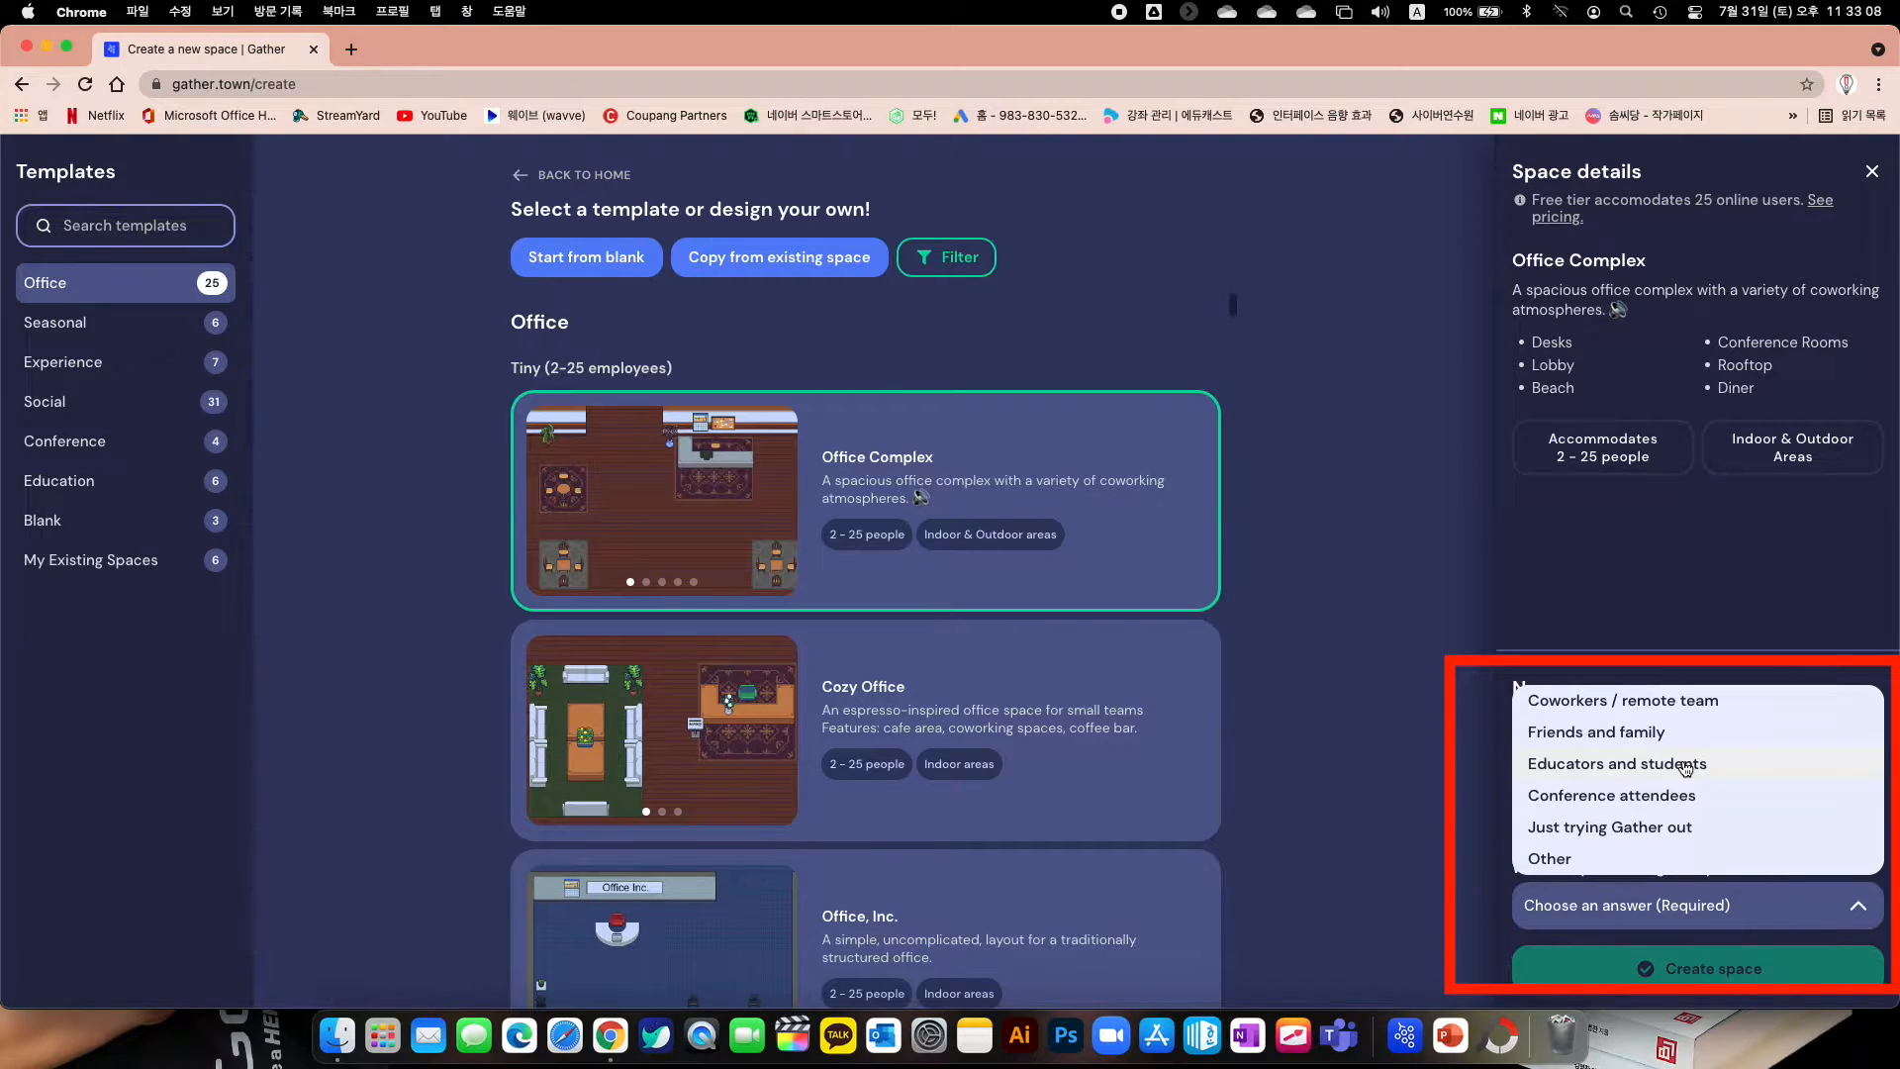
left_click(1685, 767)
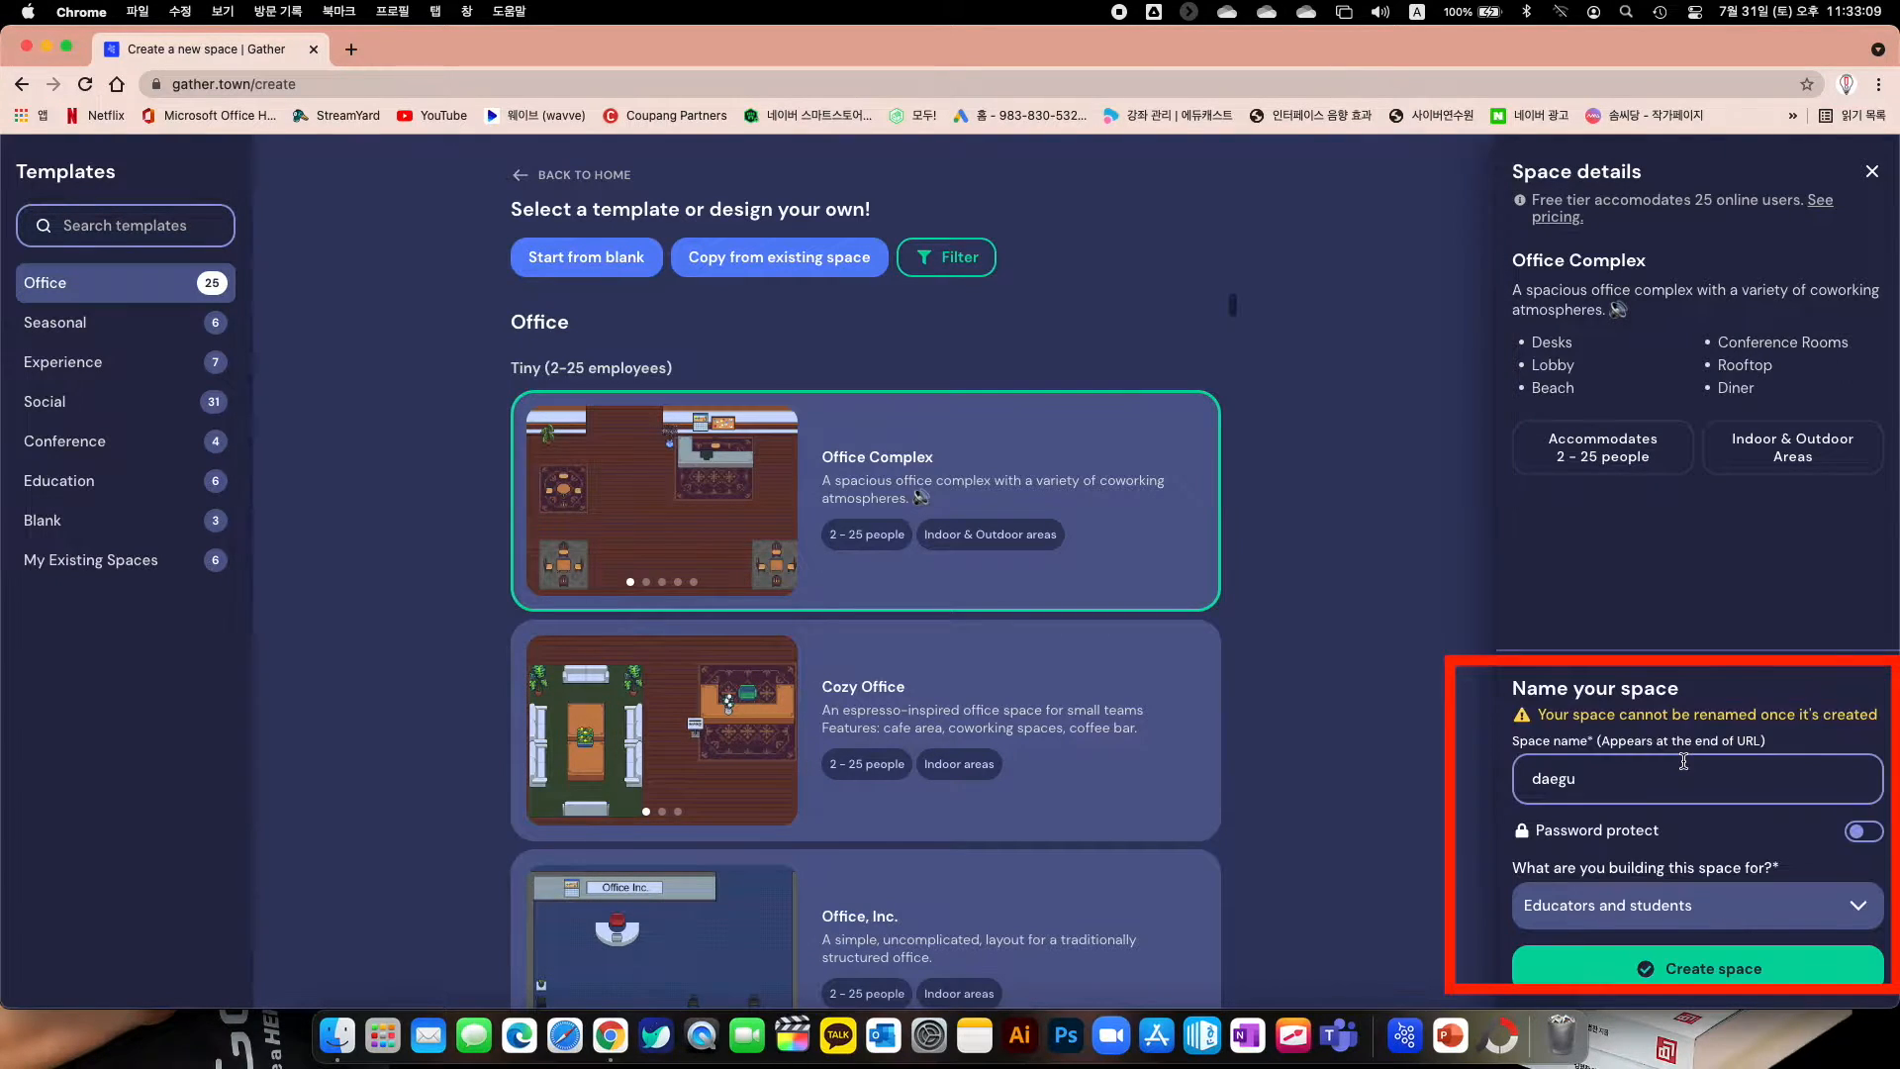
left_click(1686, 992)
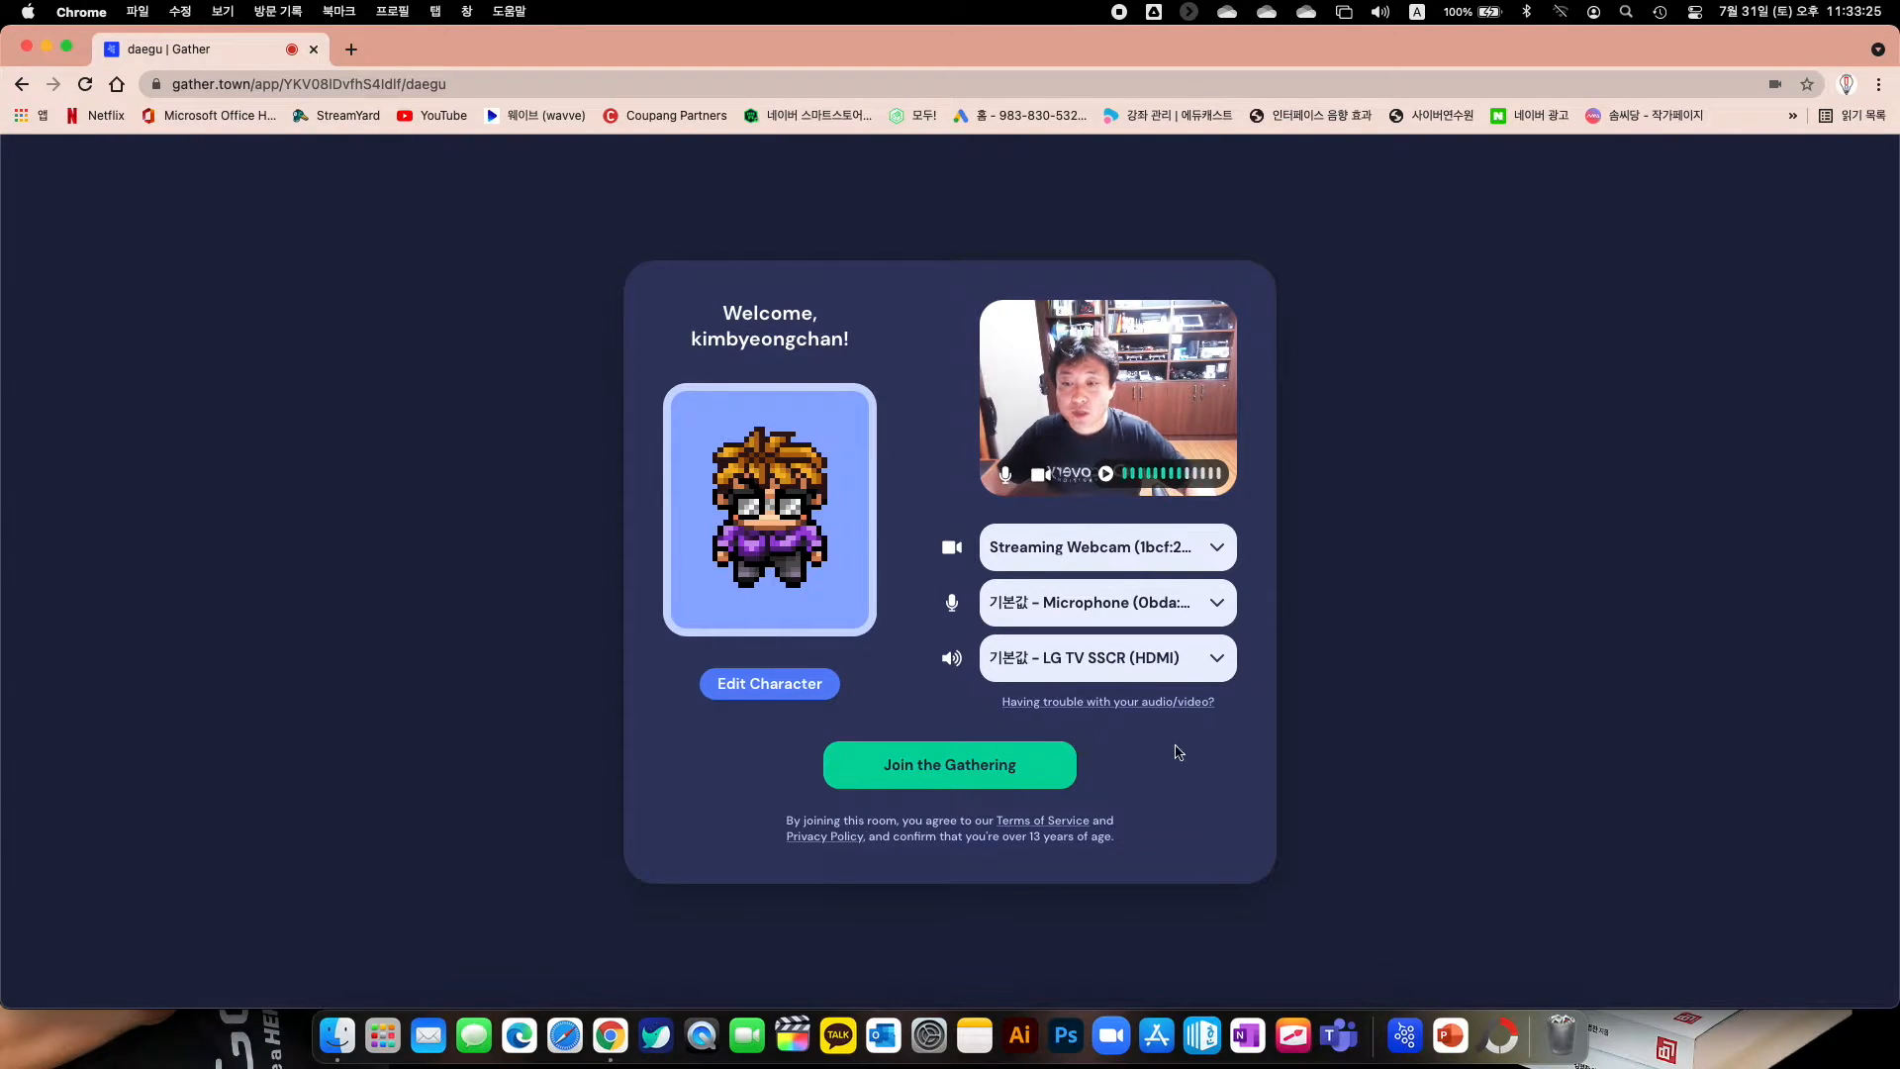
Keep Streaming Webcam, the default microphone and LG TV SSCR speakers as devices
left_click(1048, 552)
left_click(1048, 550)
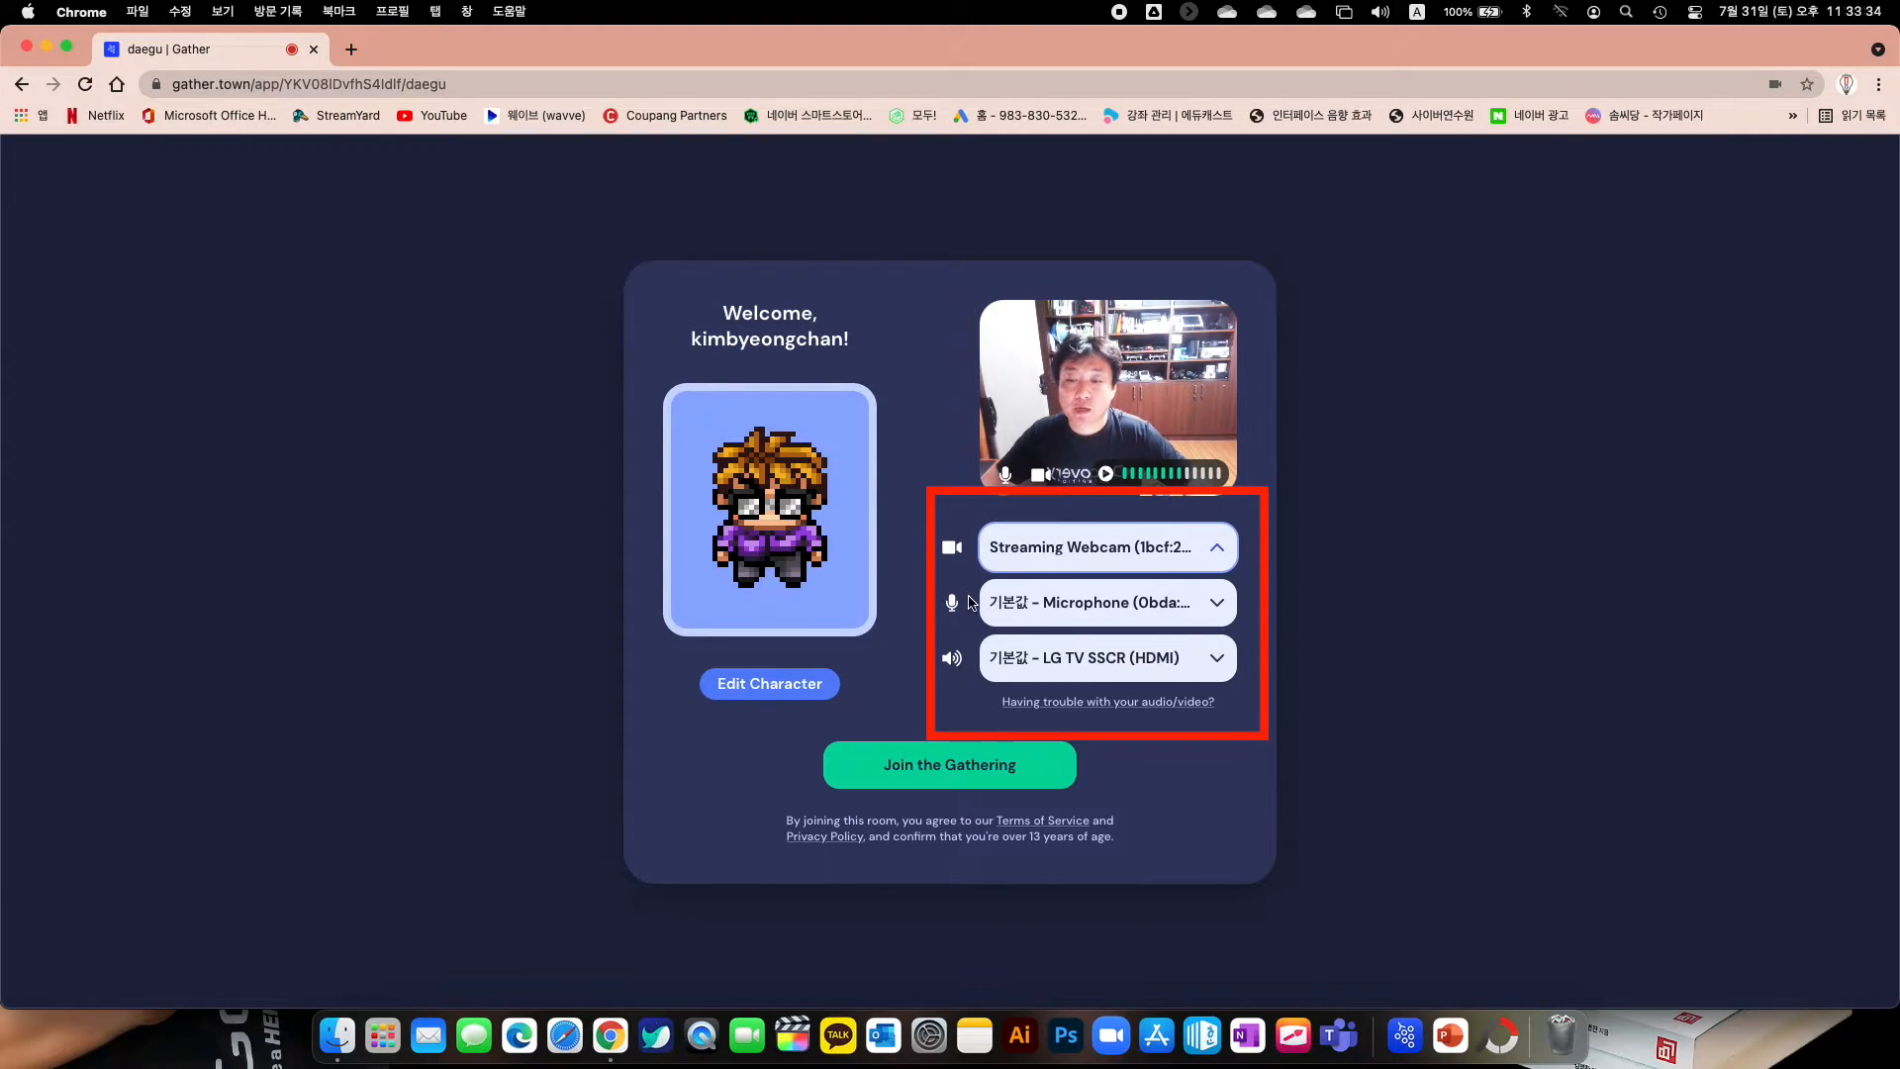
left_click(1037, 611)
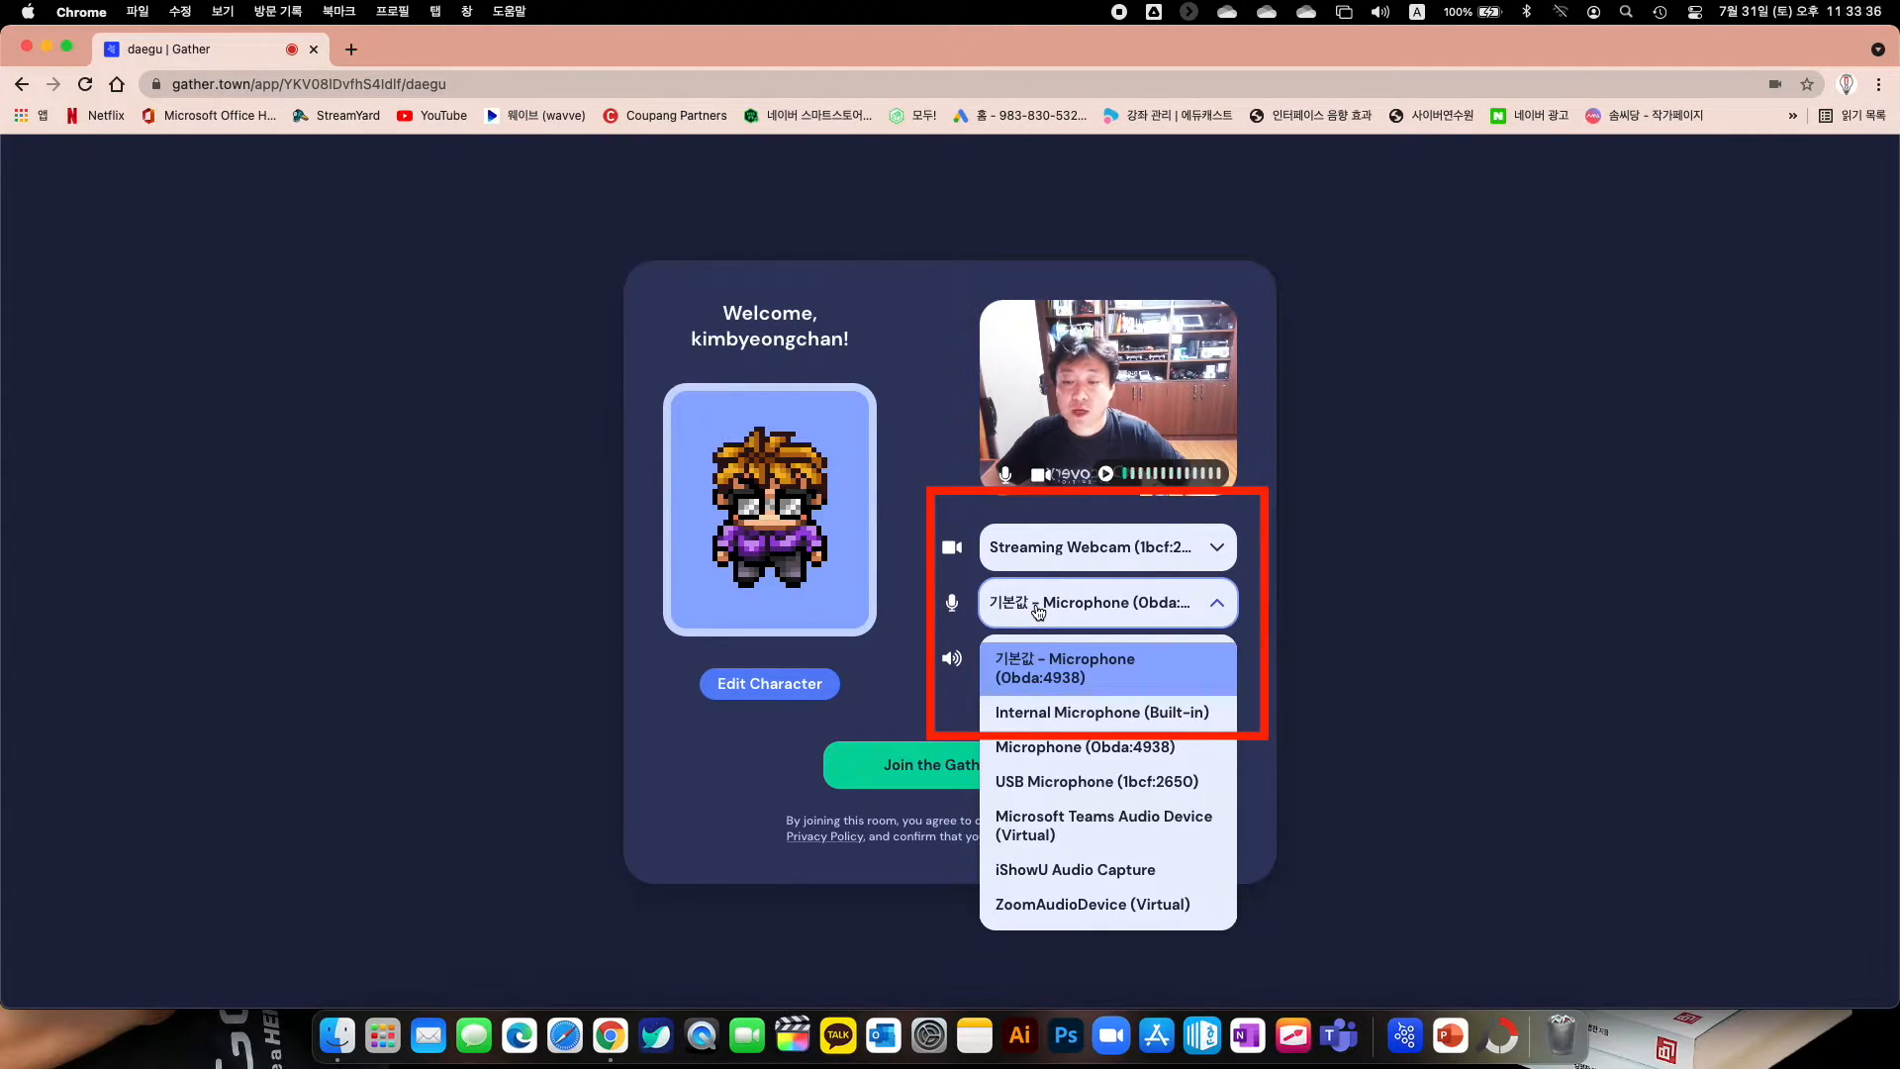
left_click(951, 668)
left_click(1039, 665)
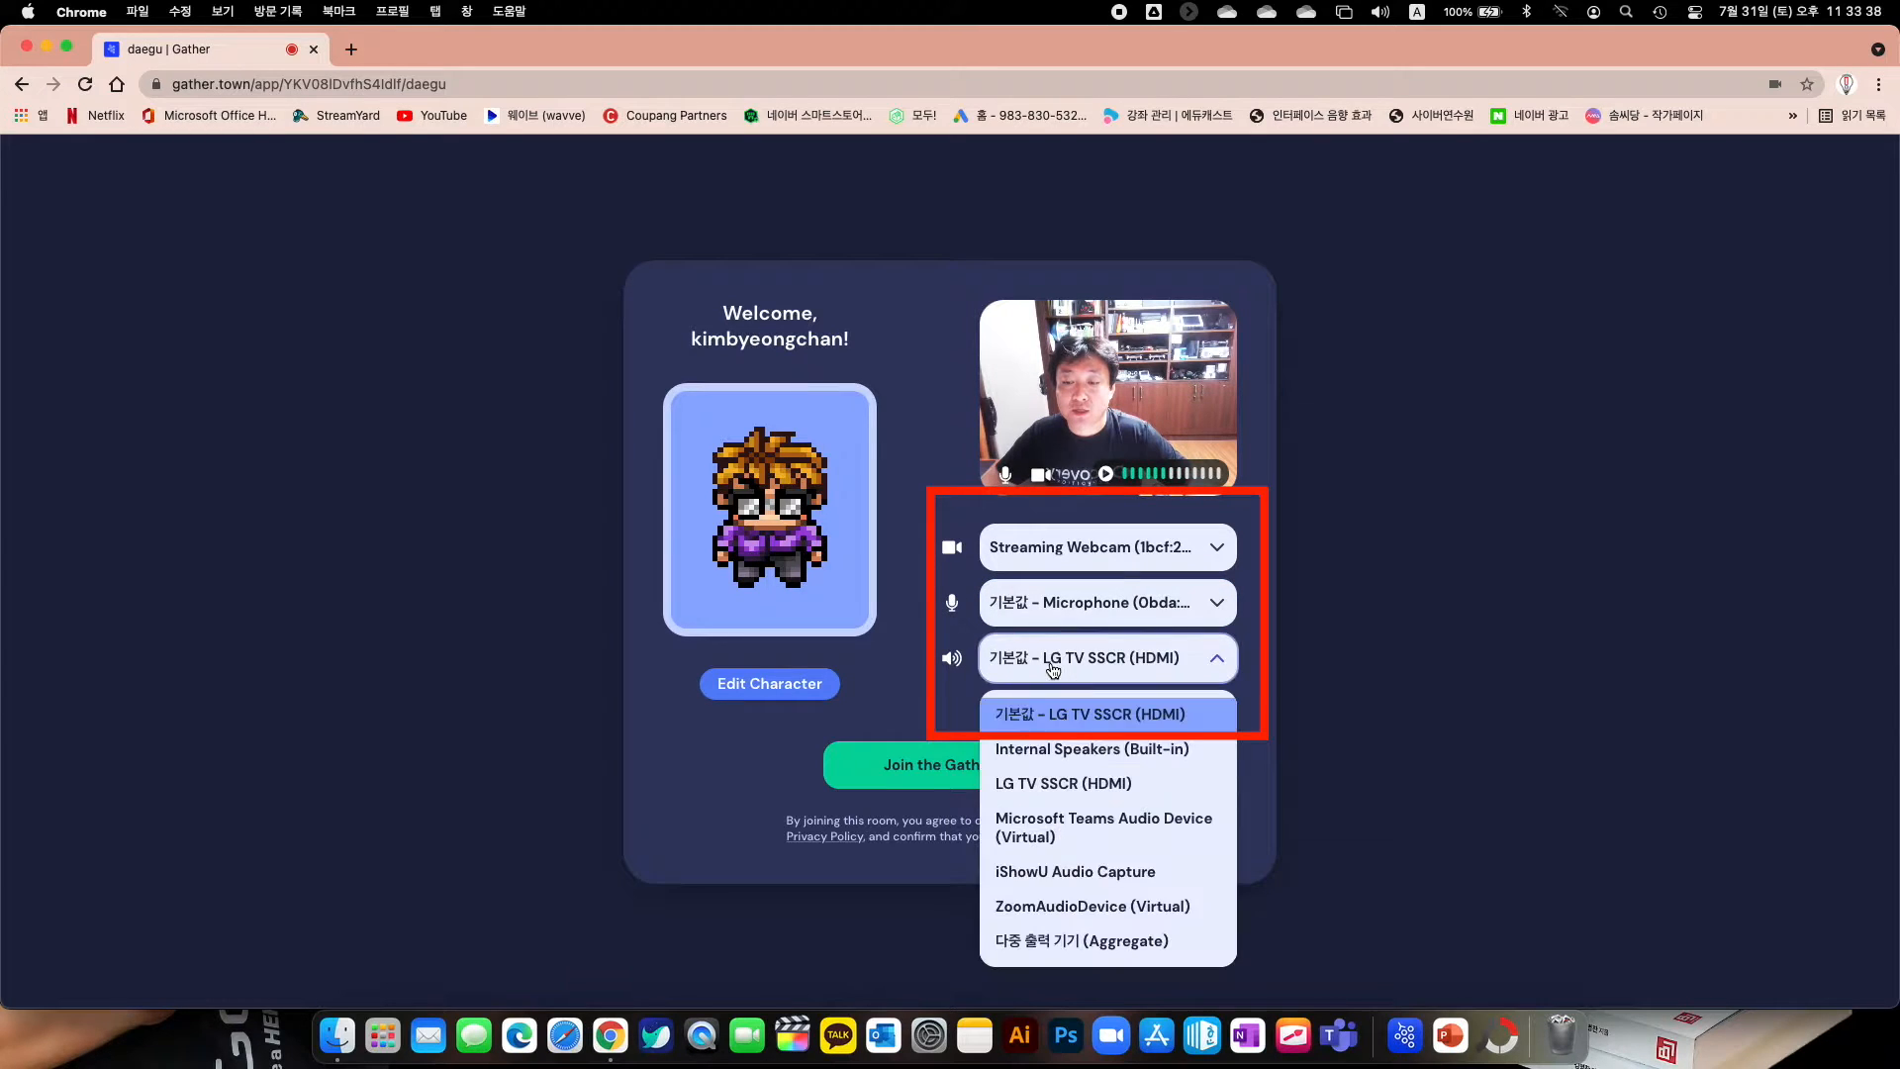
left_click(918, 692)
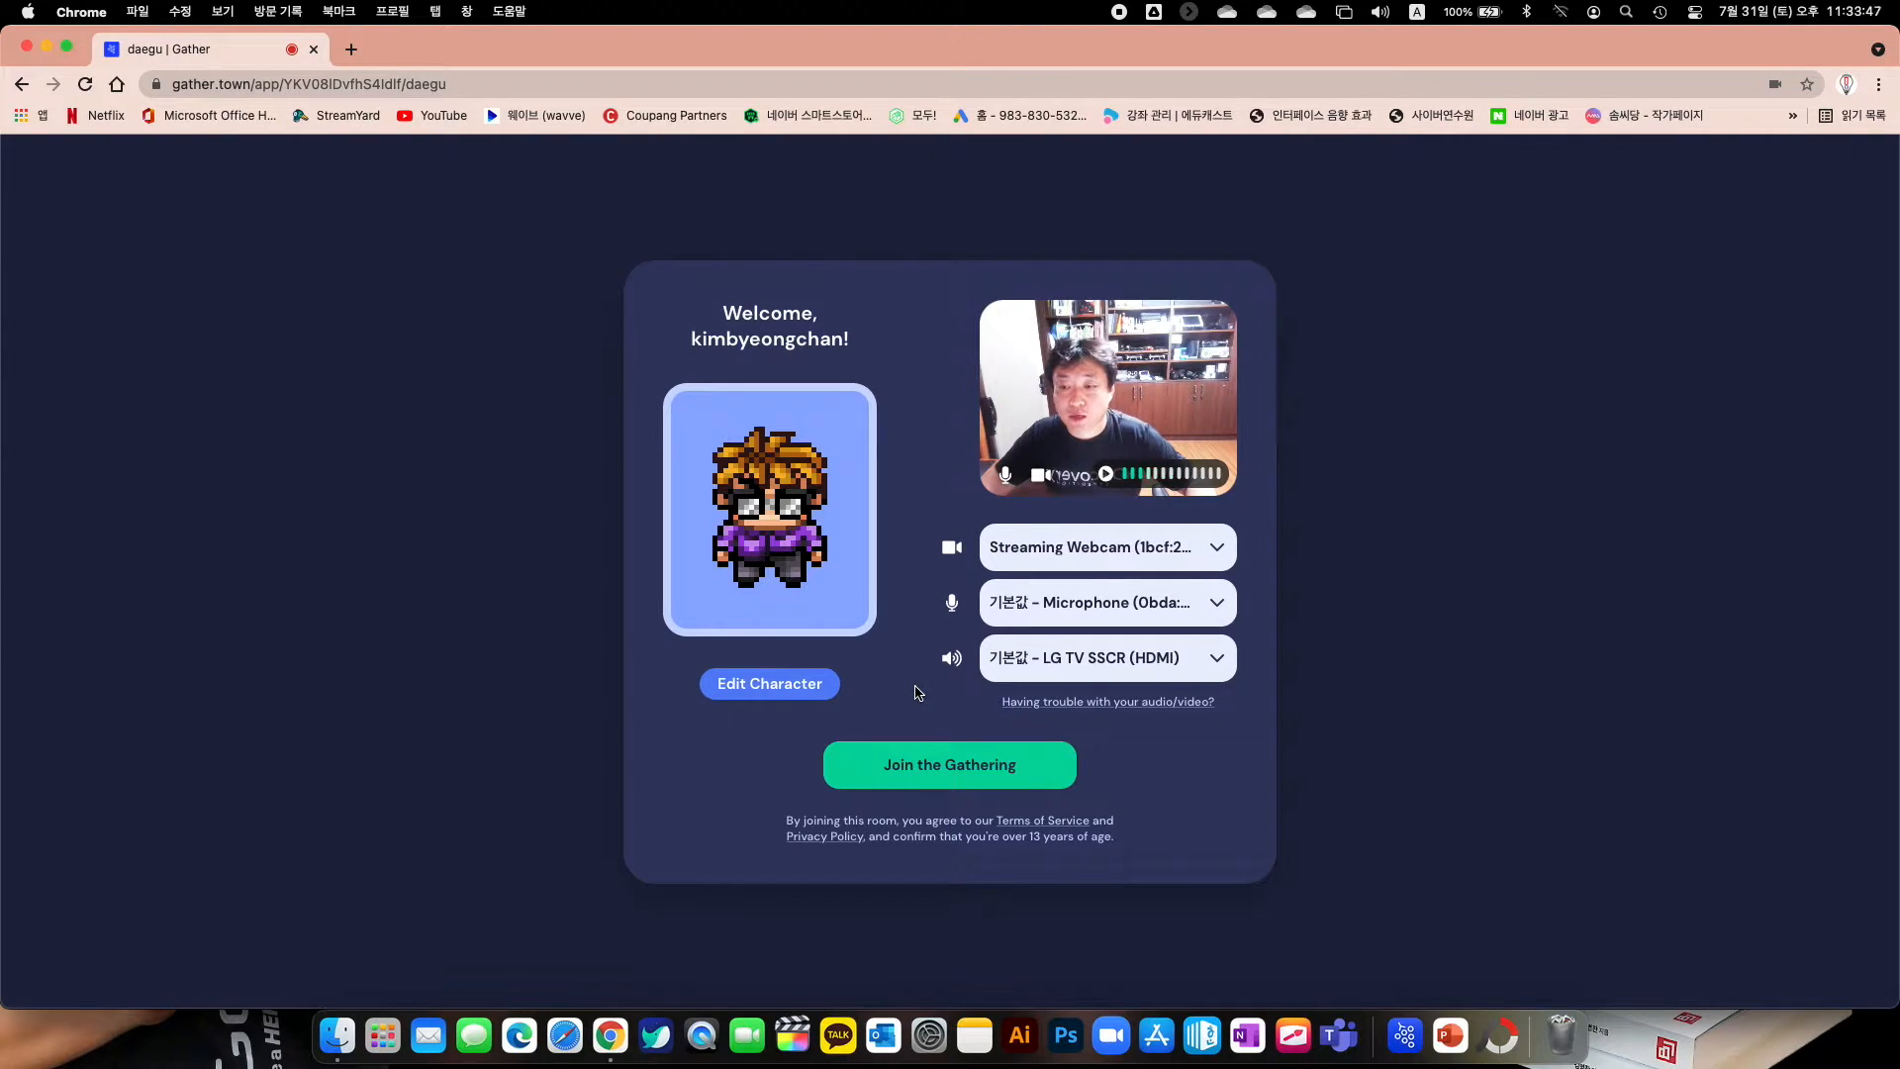
Change the character's avatar look four times and its clothing three times, then save
left_click(792, 695)
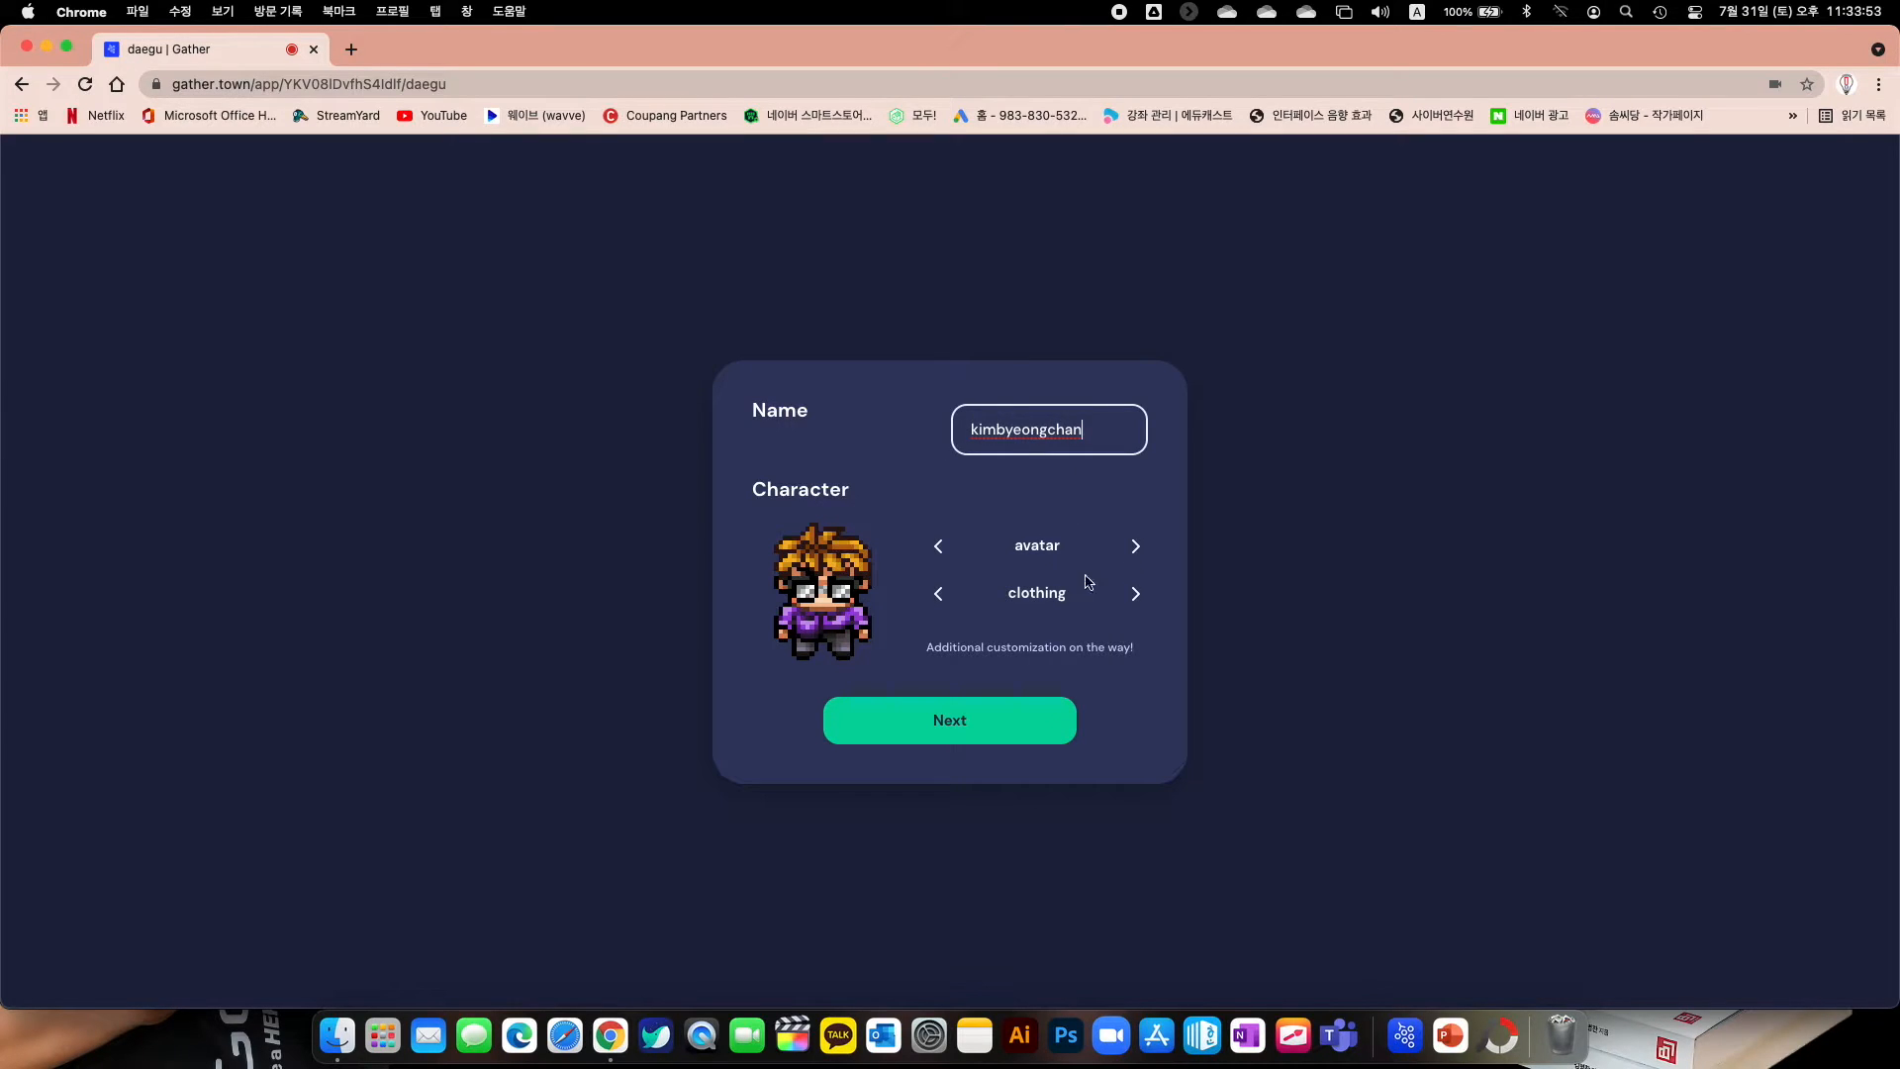
left_click(1135, 555)
left_click(1136, 556)
left_click(1135, 557)
left_click(1133, 555)
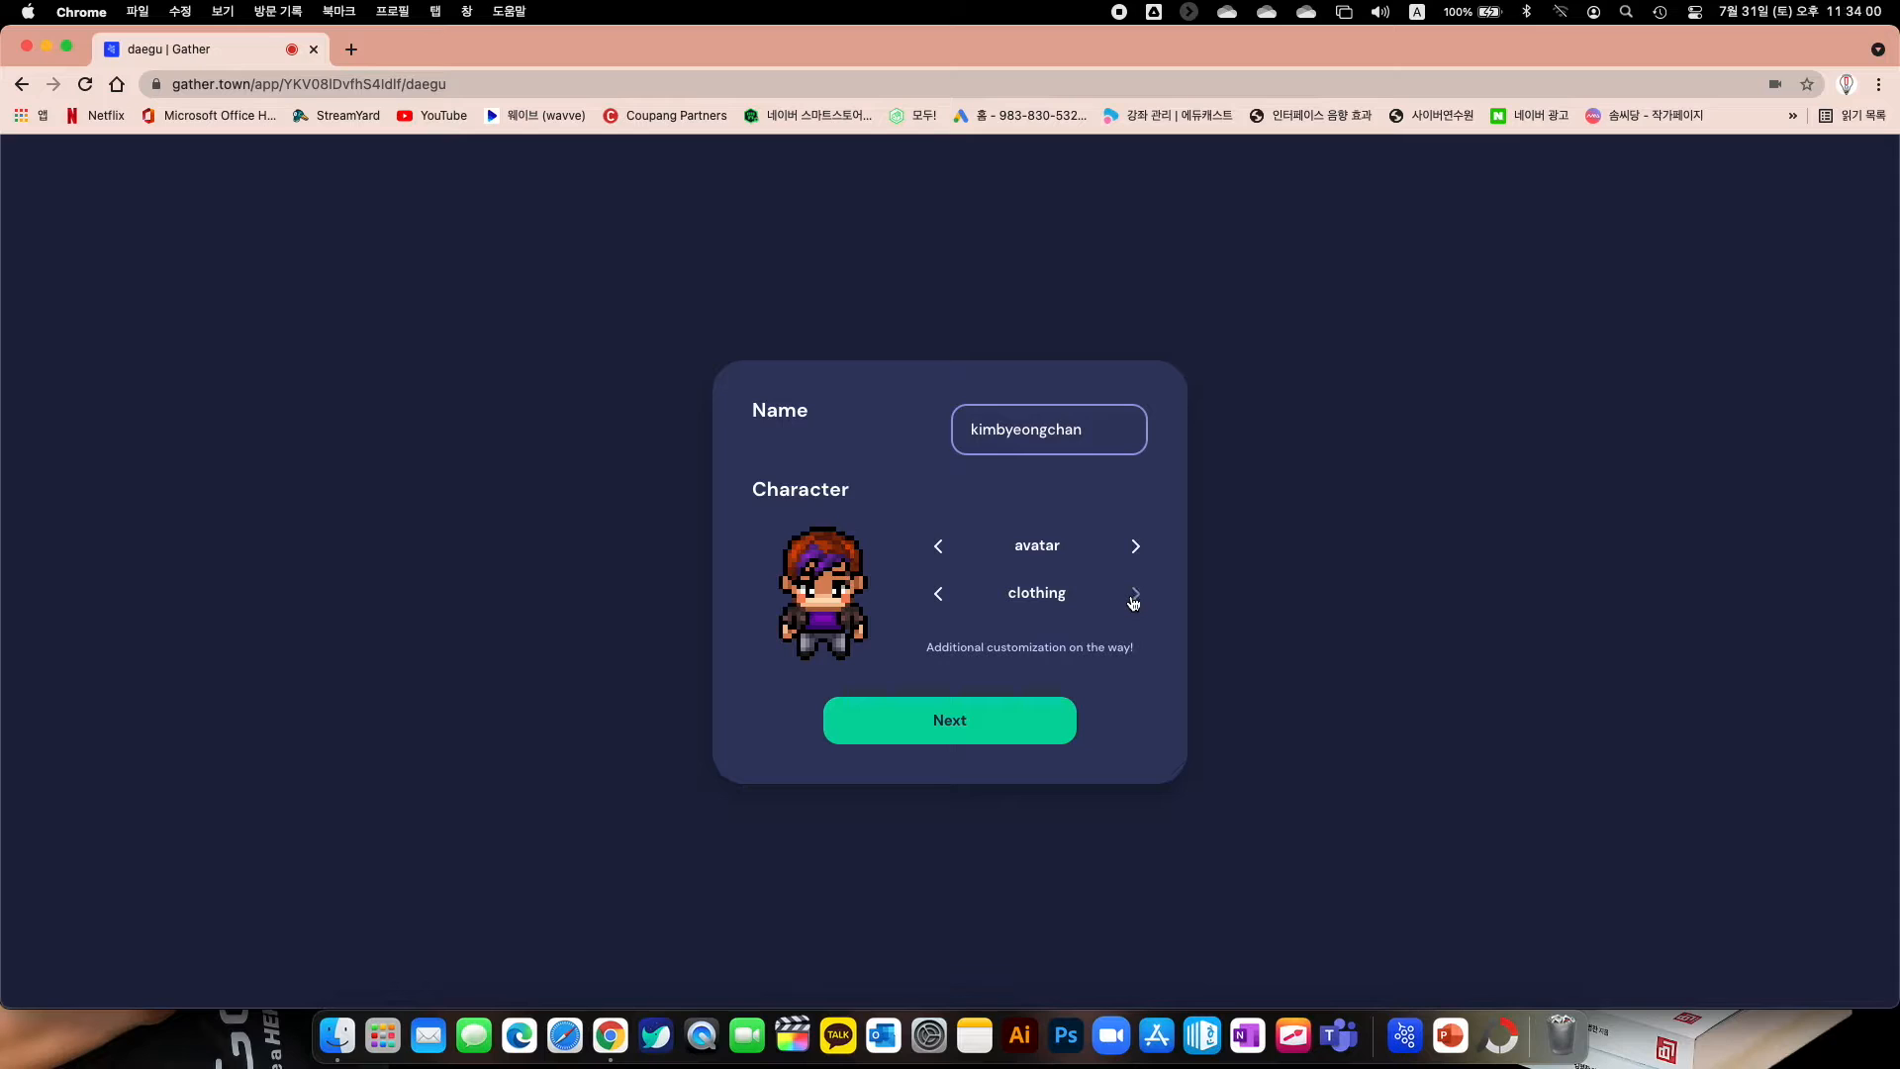
left_click(1136, 598)
left_click(1136, 599)
left_click(1136, 599)
left_click(950, 732)
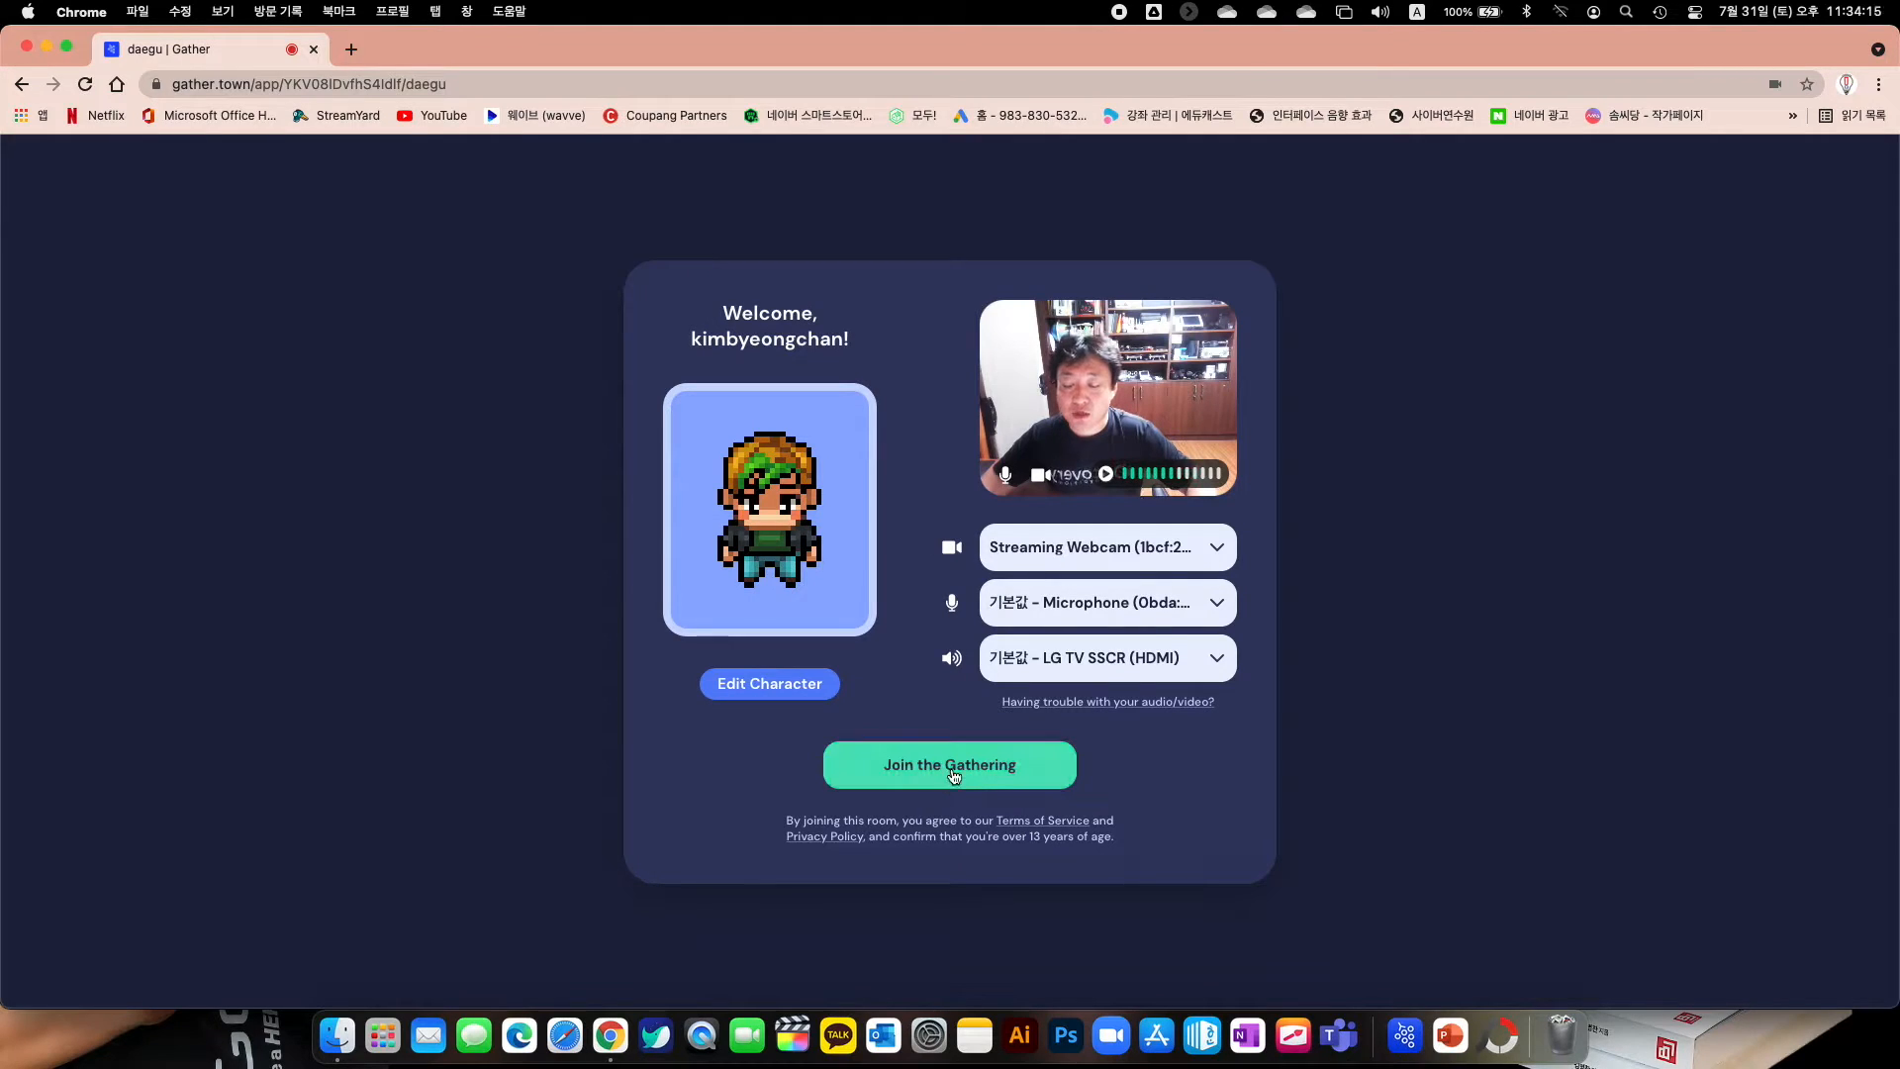
Enter daegu and walk the avatar through the doorway and around the office
left_click(950, 765)
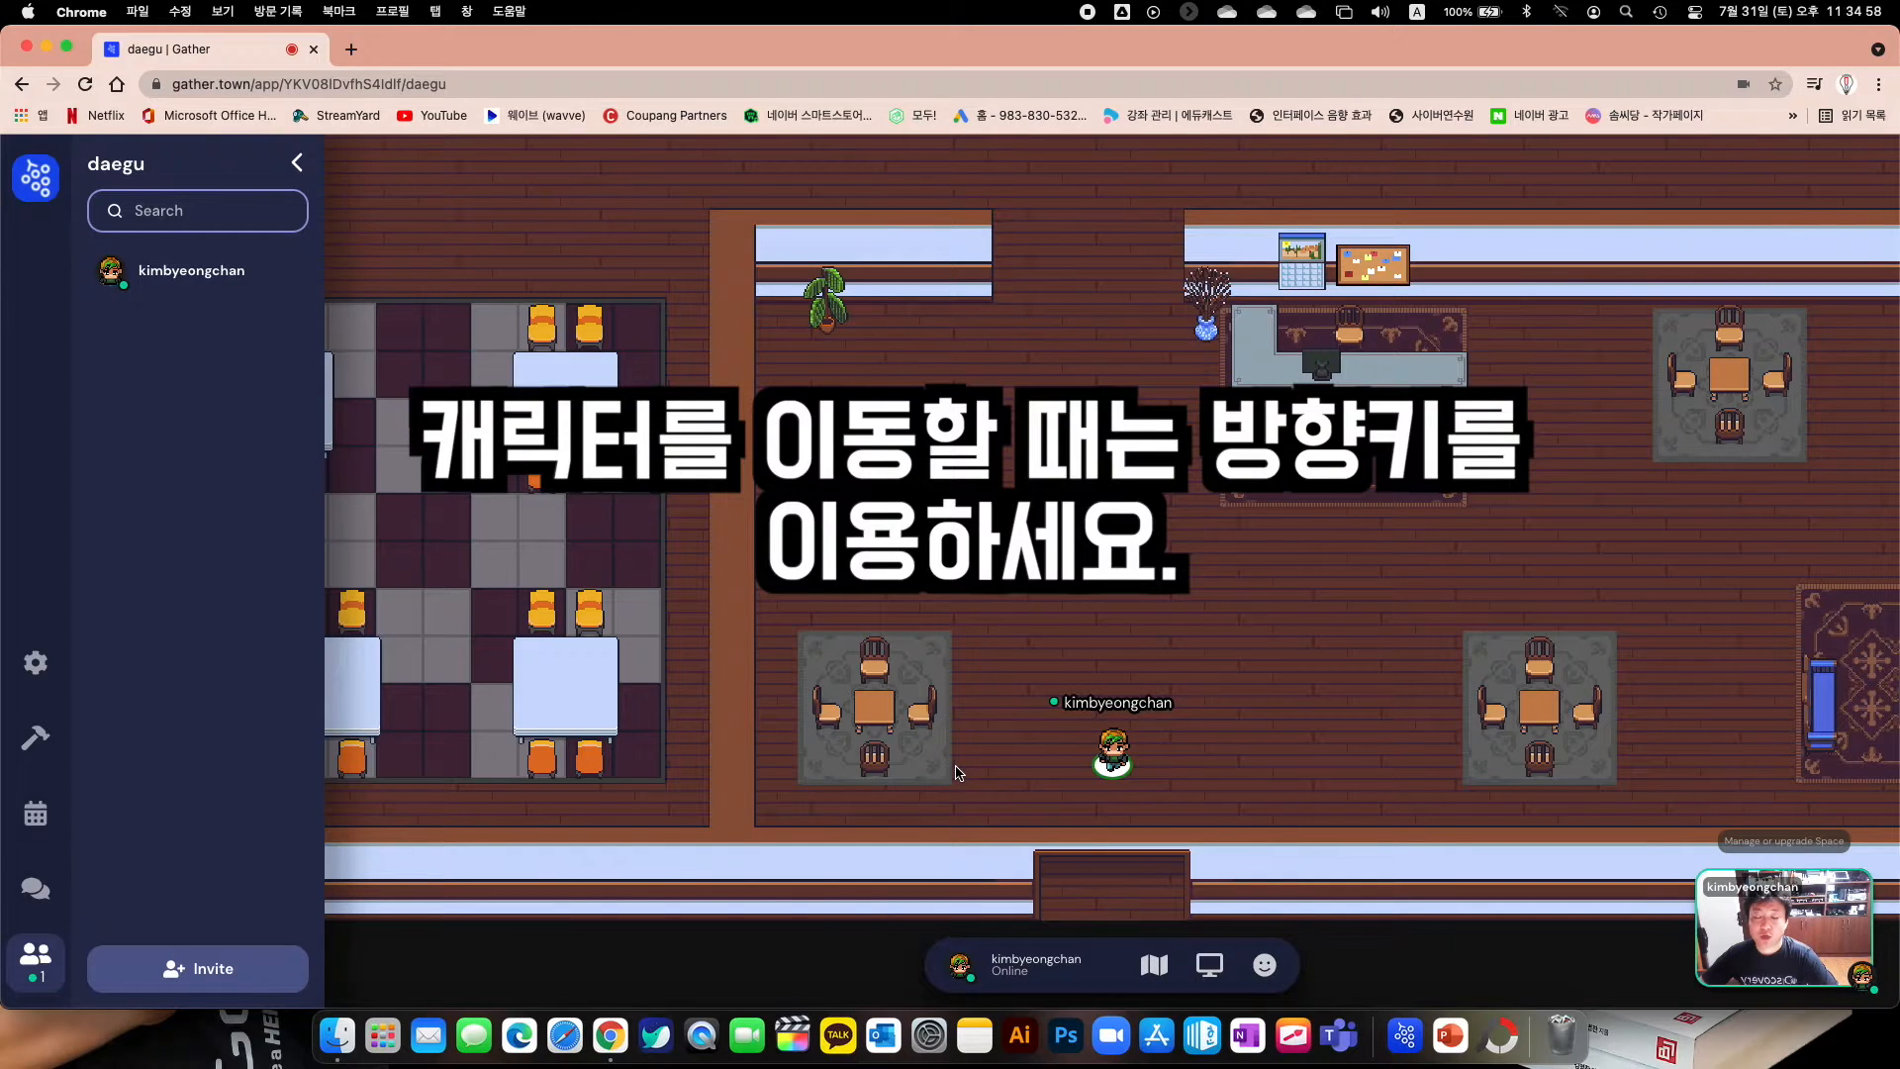
key("Left")
key("Left")
key("Left")
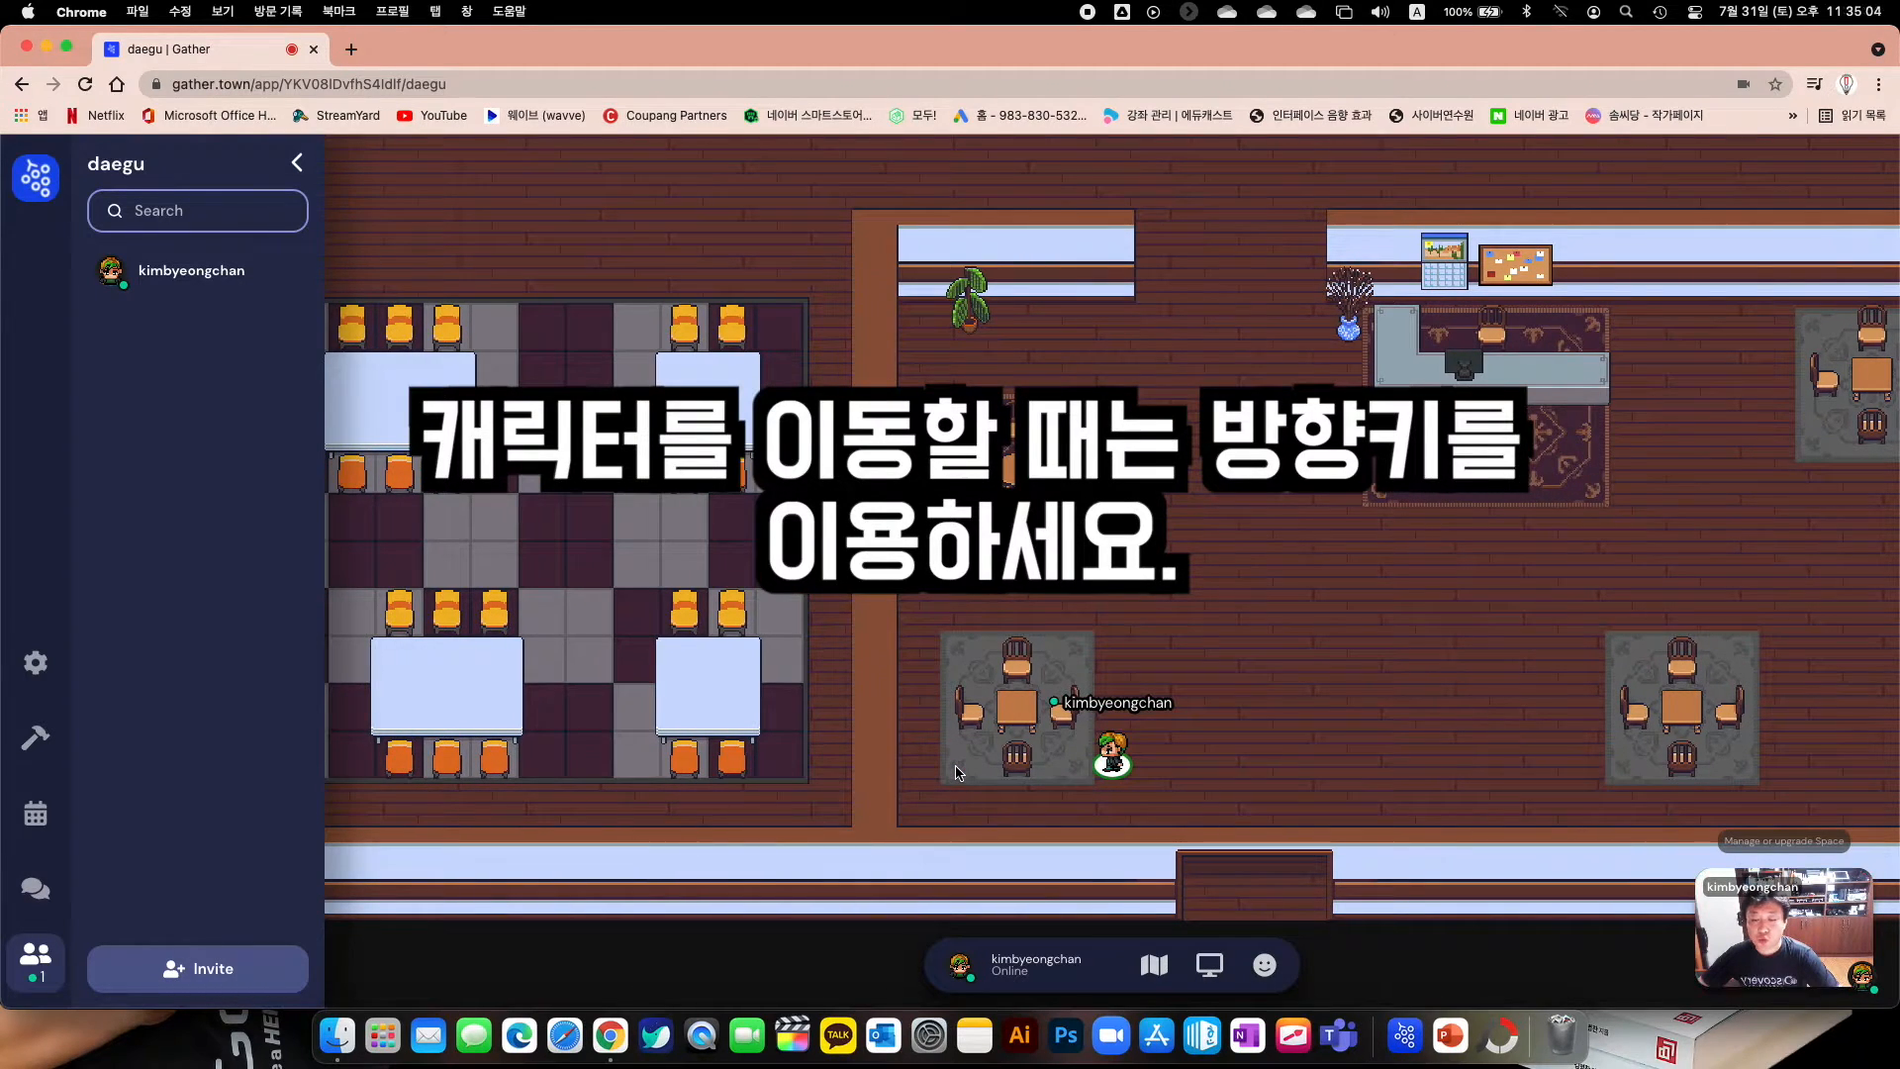
key("Right")
key("Right")
key("Right")
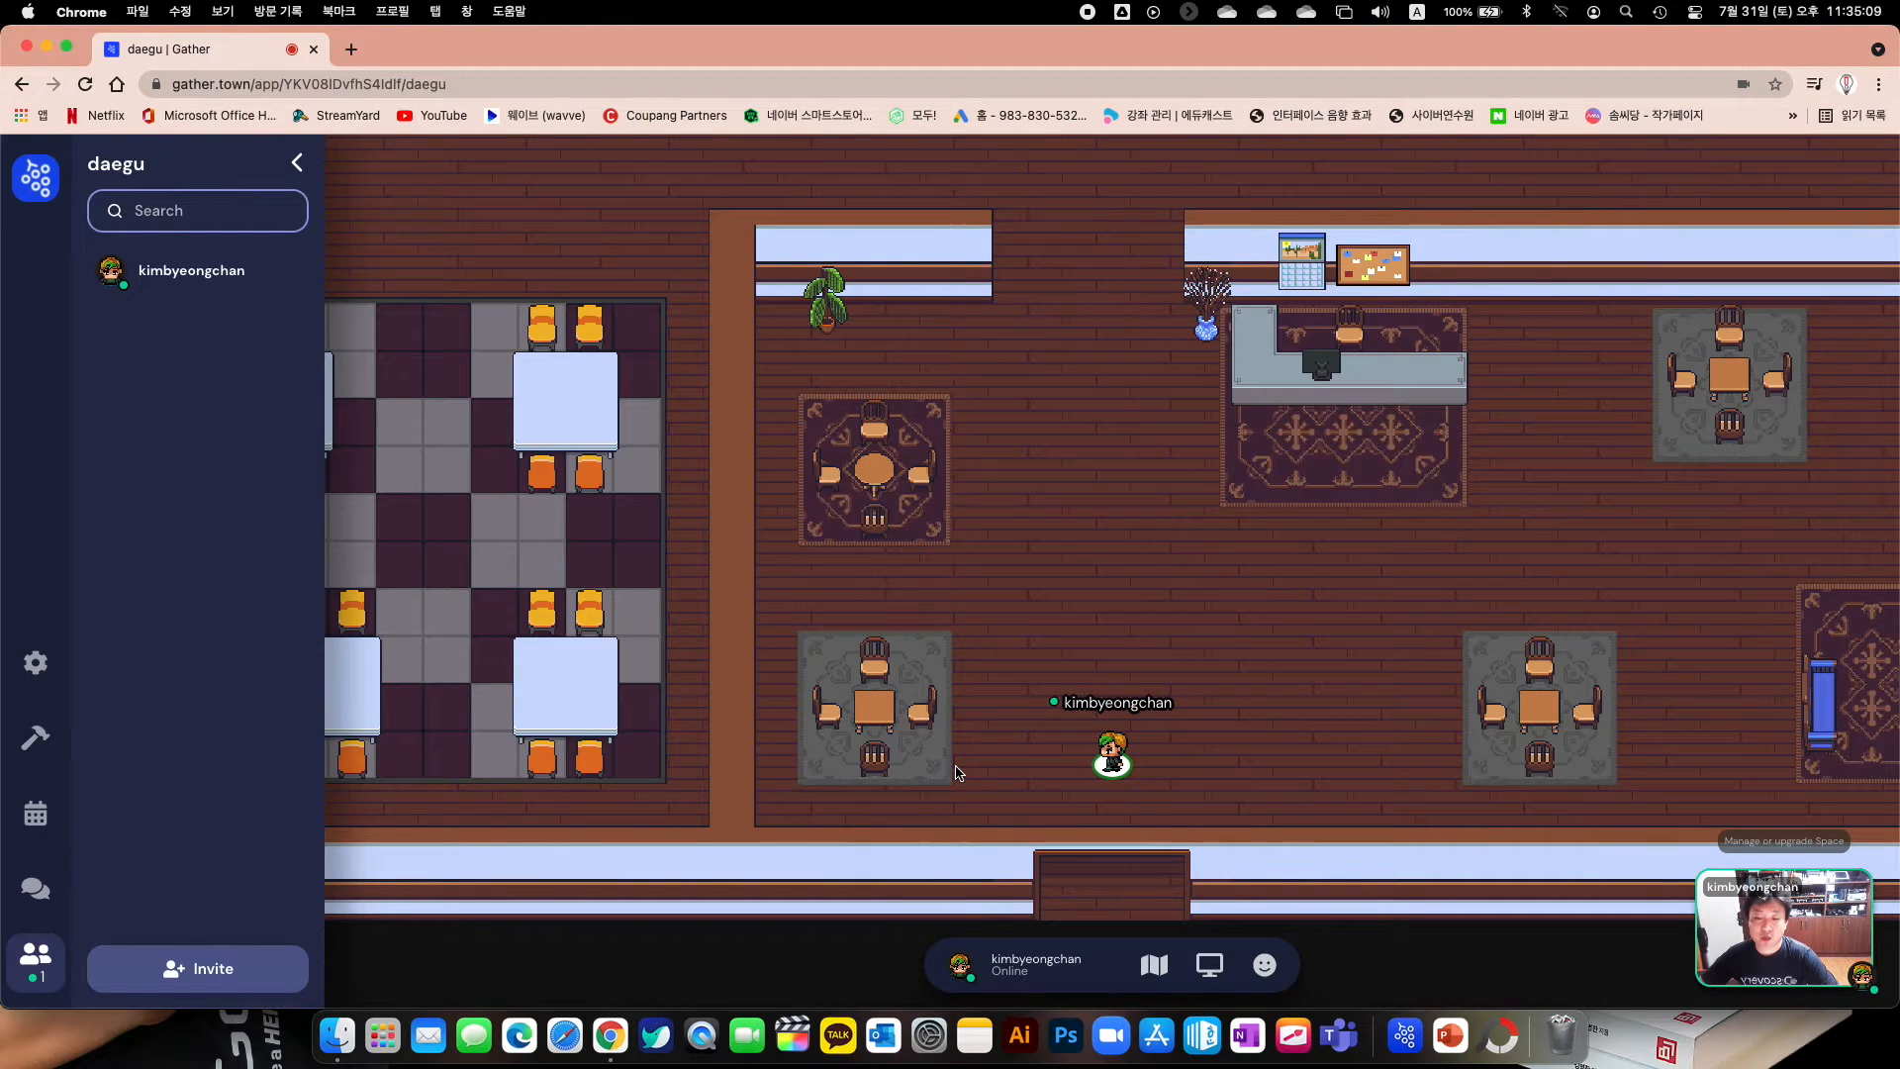
key("Up")
key("Up")
key("Up")
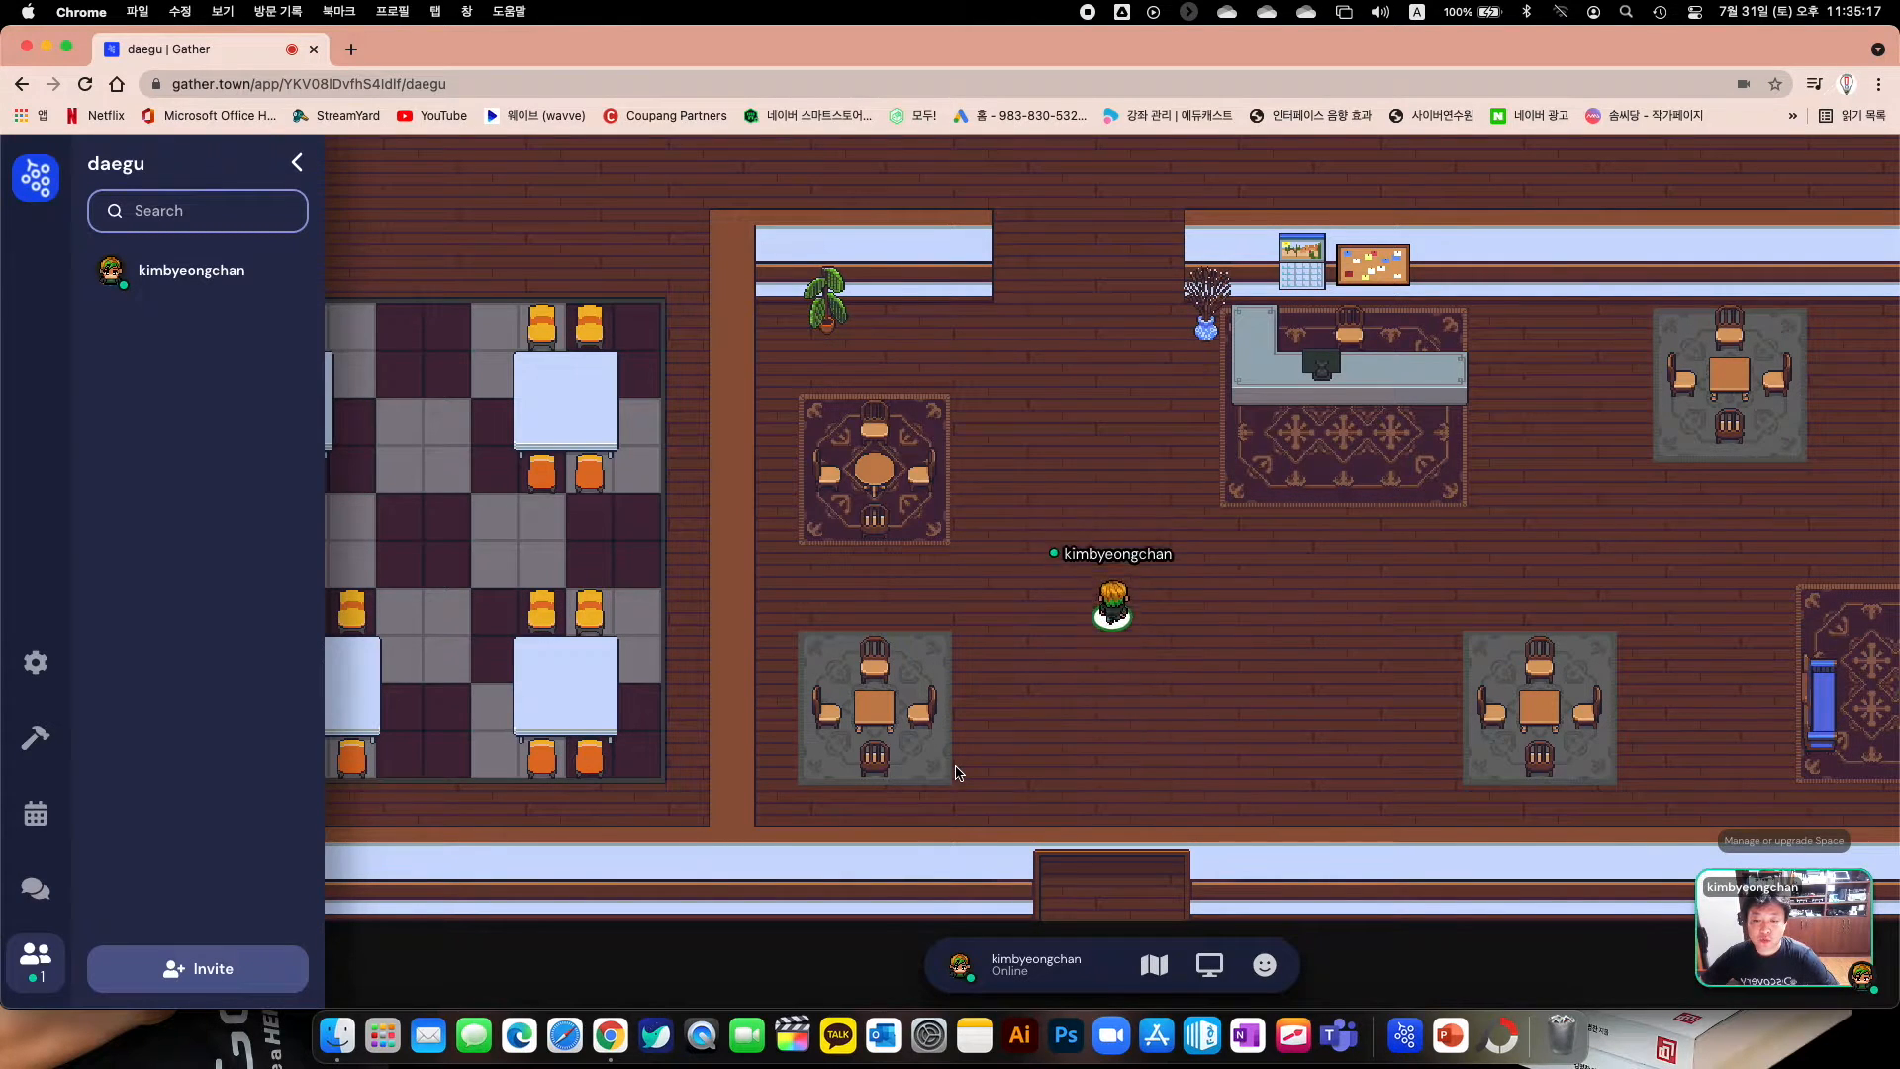
key("Up")
key("Up")
key("Up")
key("Up")
key("Up")
key("Up")
key("Up")
key("Up")
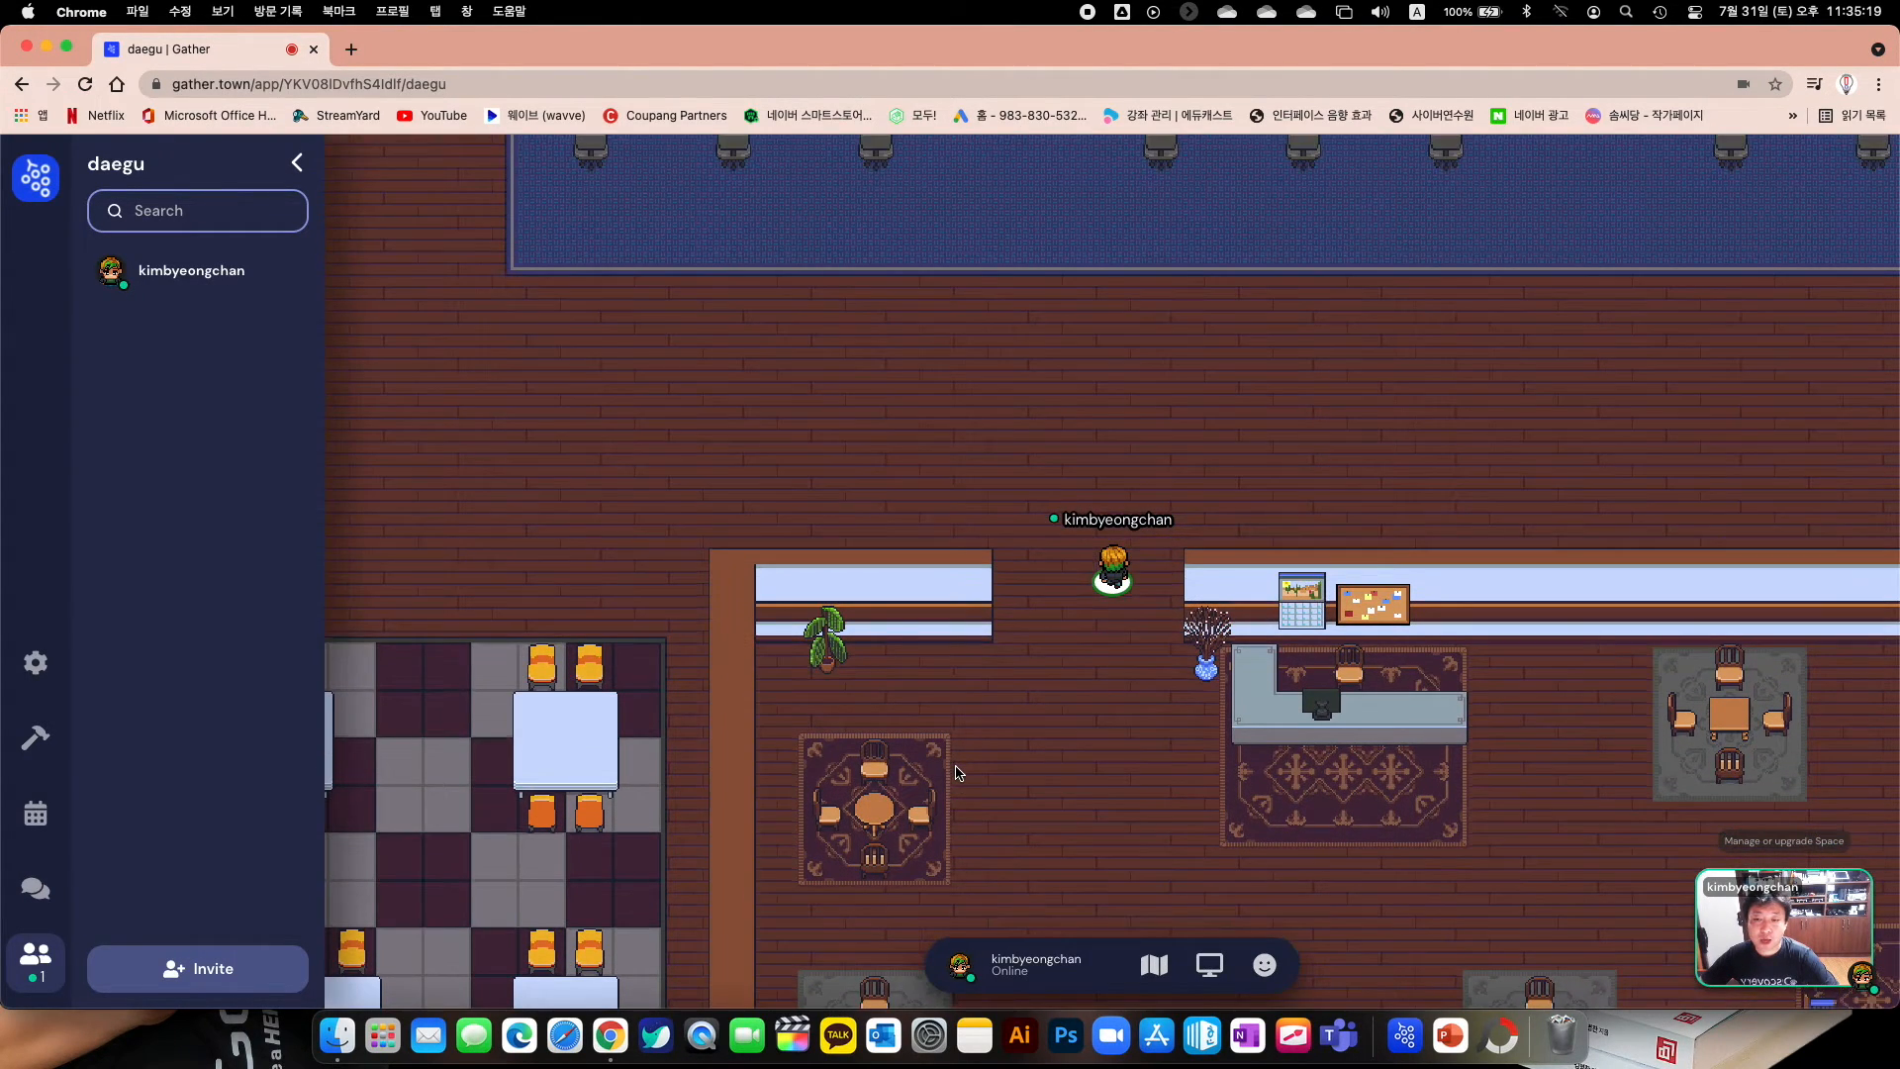
key("Down")
key("Down")
key("Down")
key("Down")
key("Down")
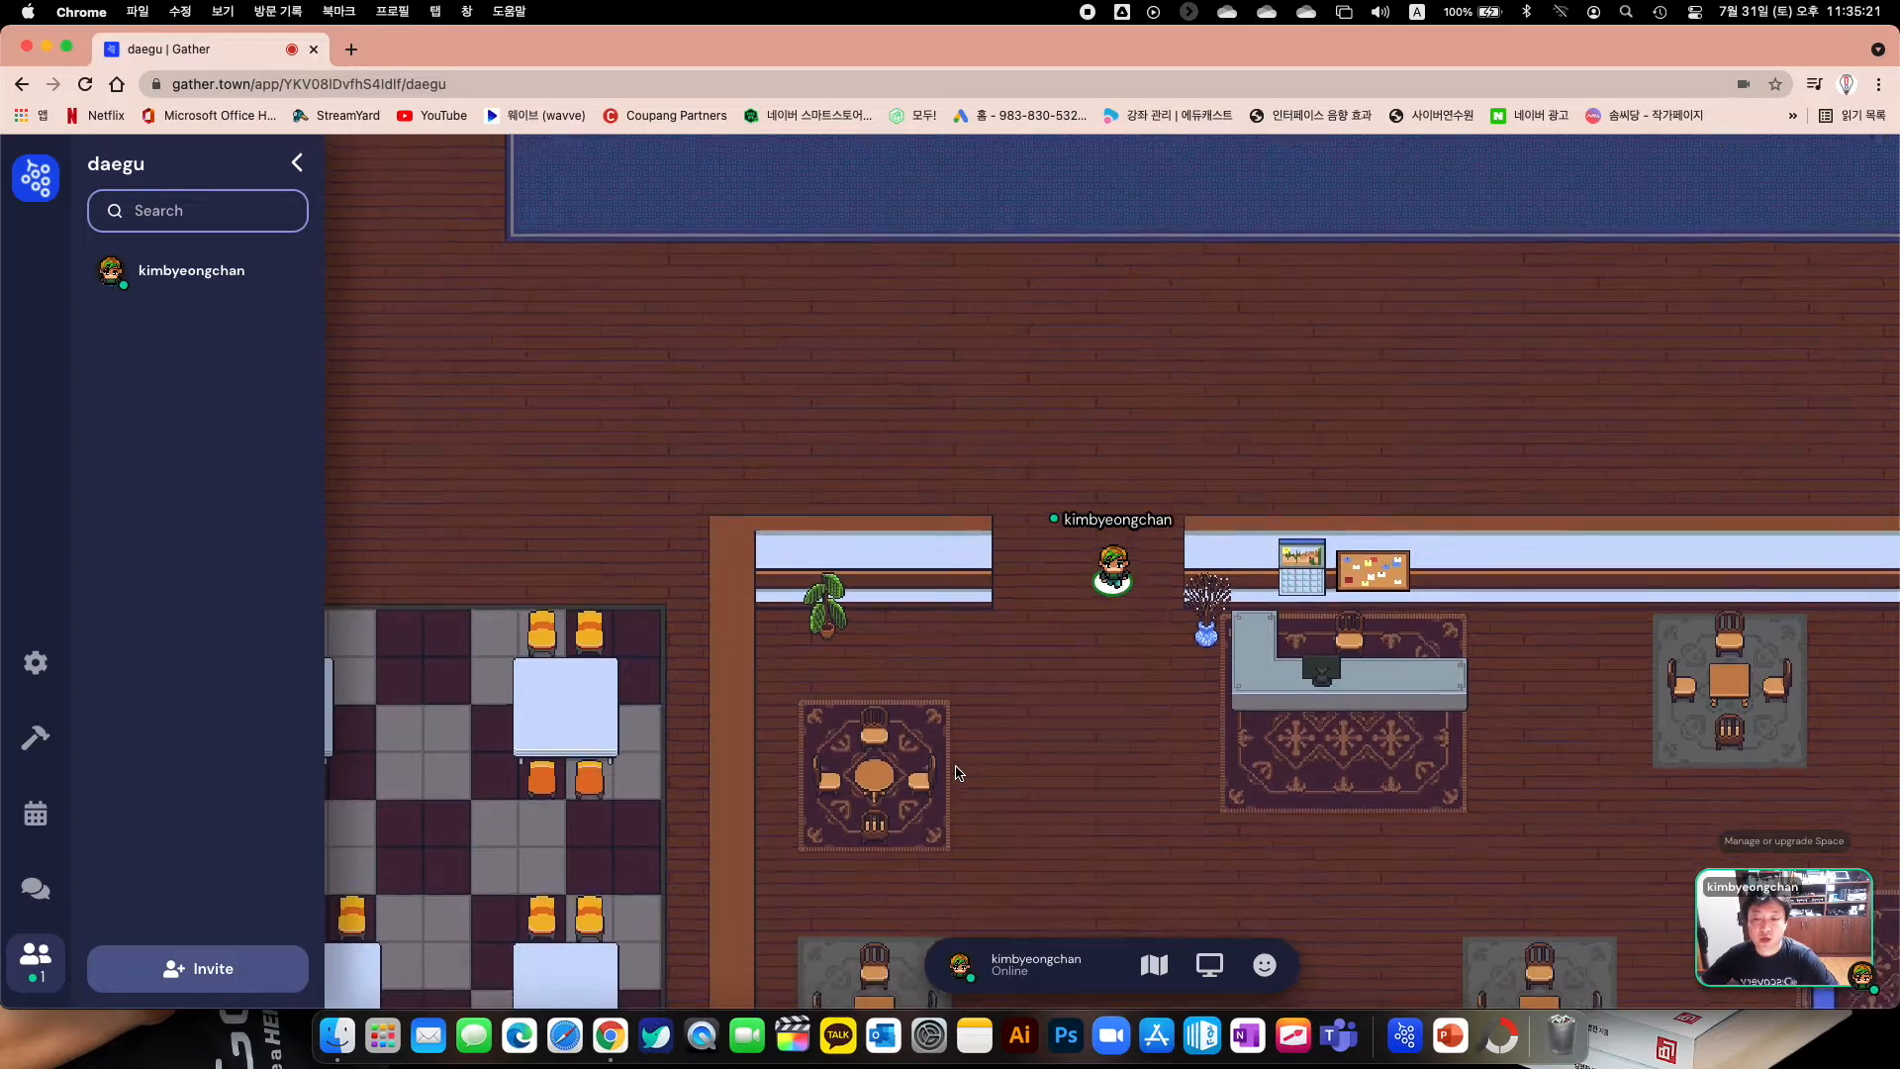
key("Up")
key("Up")
key("Up")
key("Up")
key("Up")
key("Up")
key("Up")
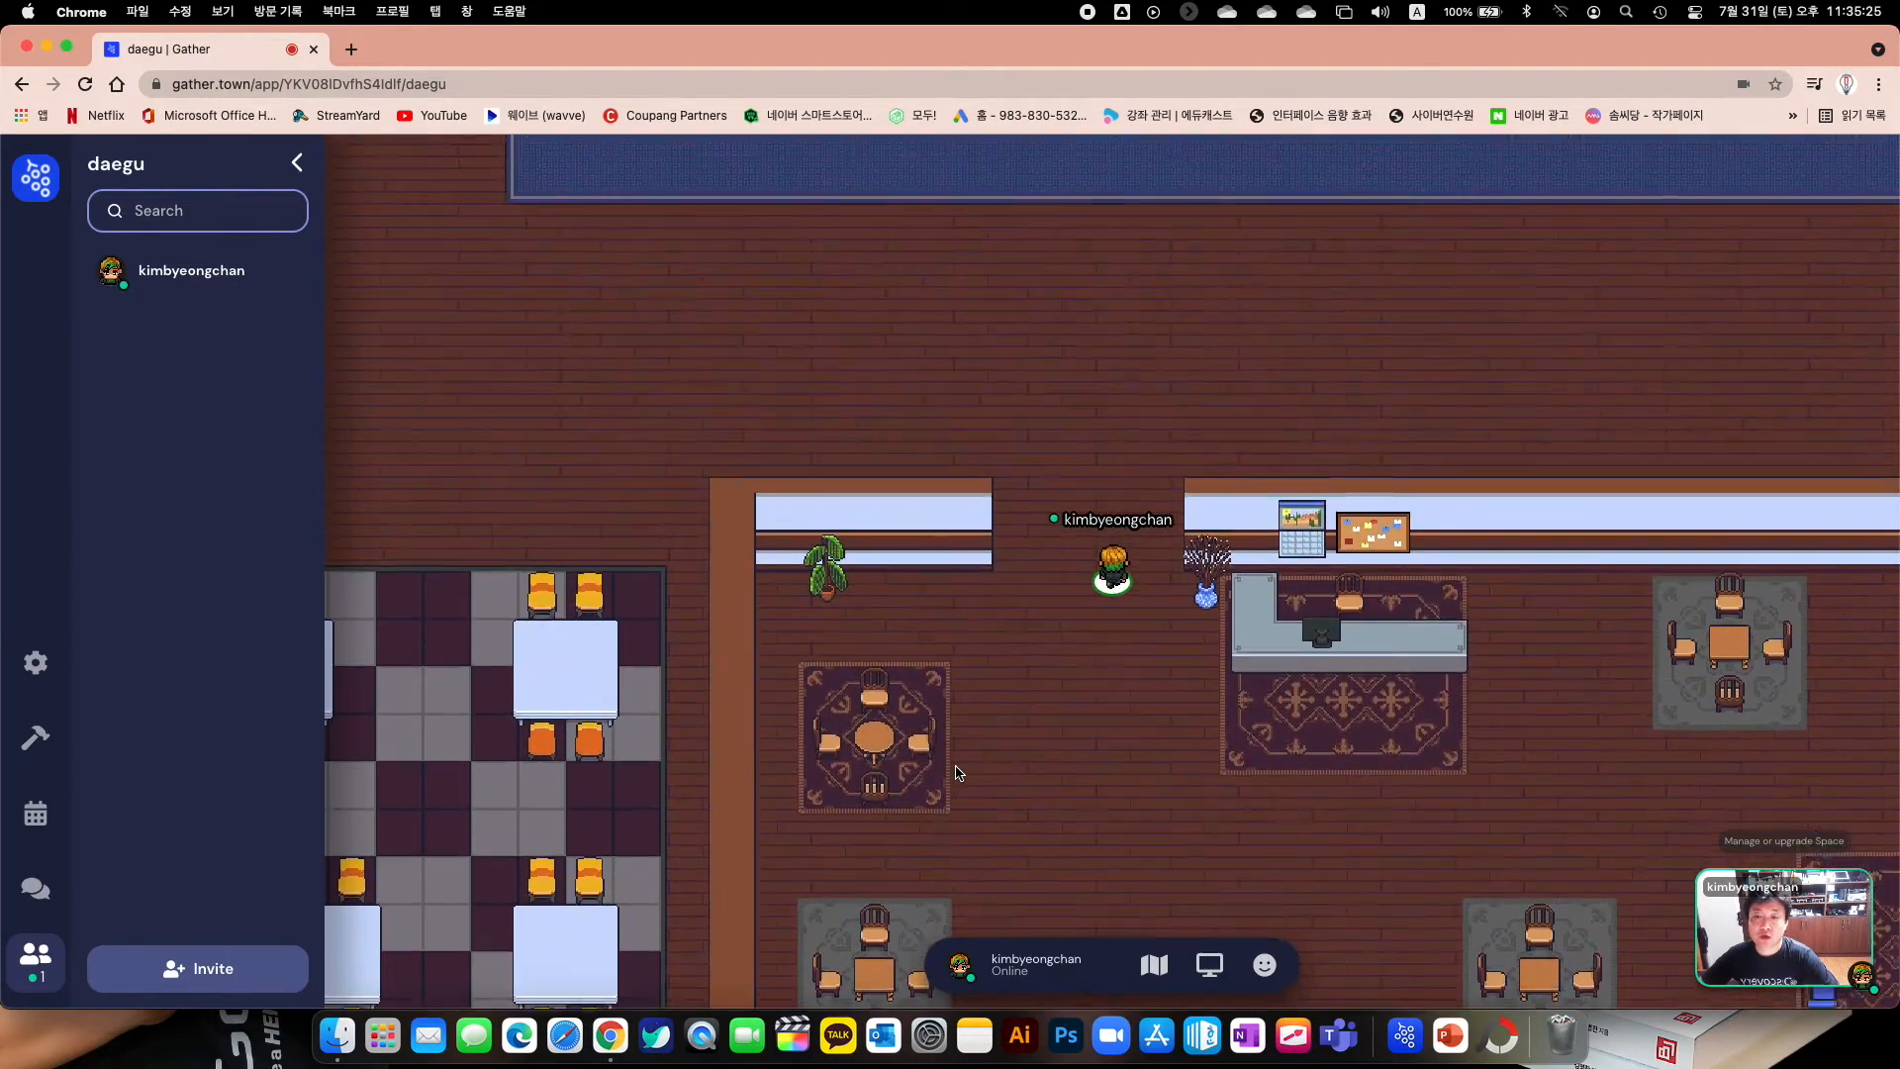
key("Left")
key("Left")
key("Left")
key("Left")
key("Left")
key("Left")
key("Left")
key("Left")
key("Left")
key("Left")
key("Left")
key("Left")
key("Left")
key("Left")
Walk the avatar around the hallway and up toward the desk area
key("Up")
key("Up")
key("Up")
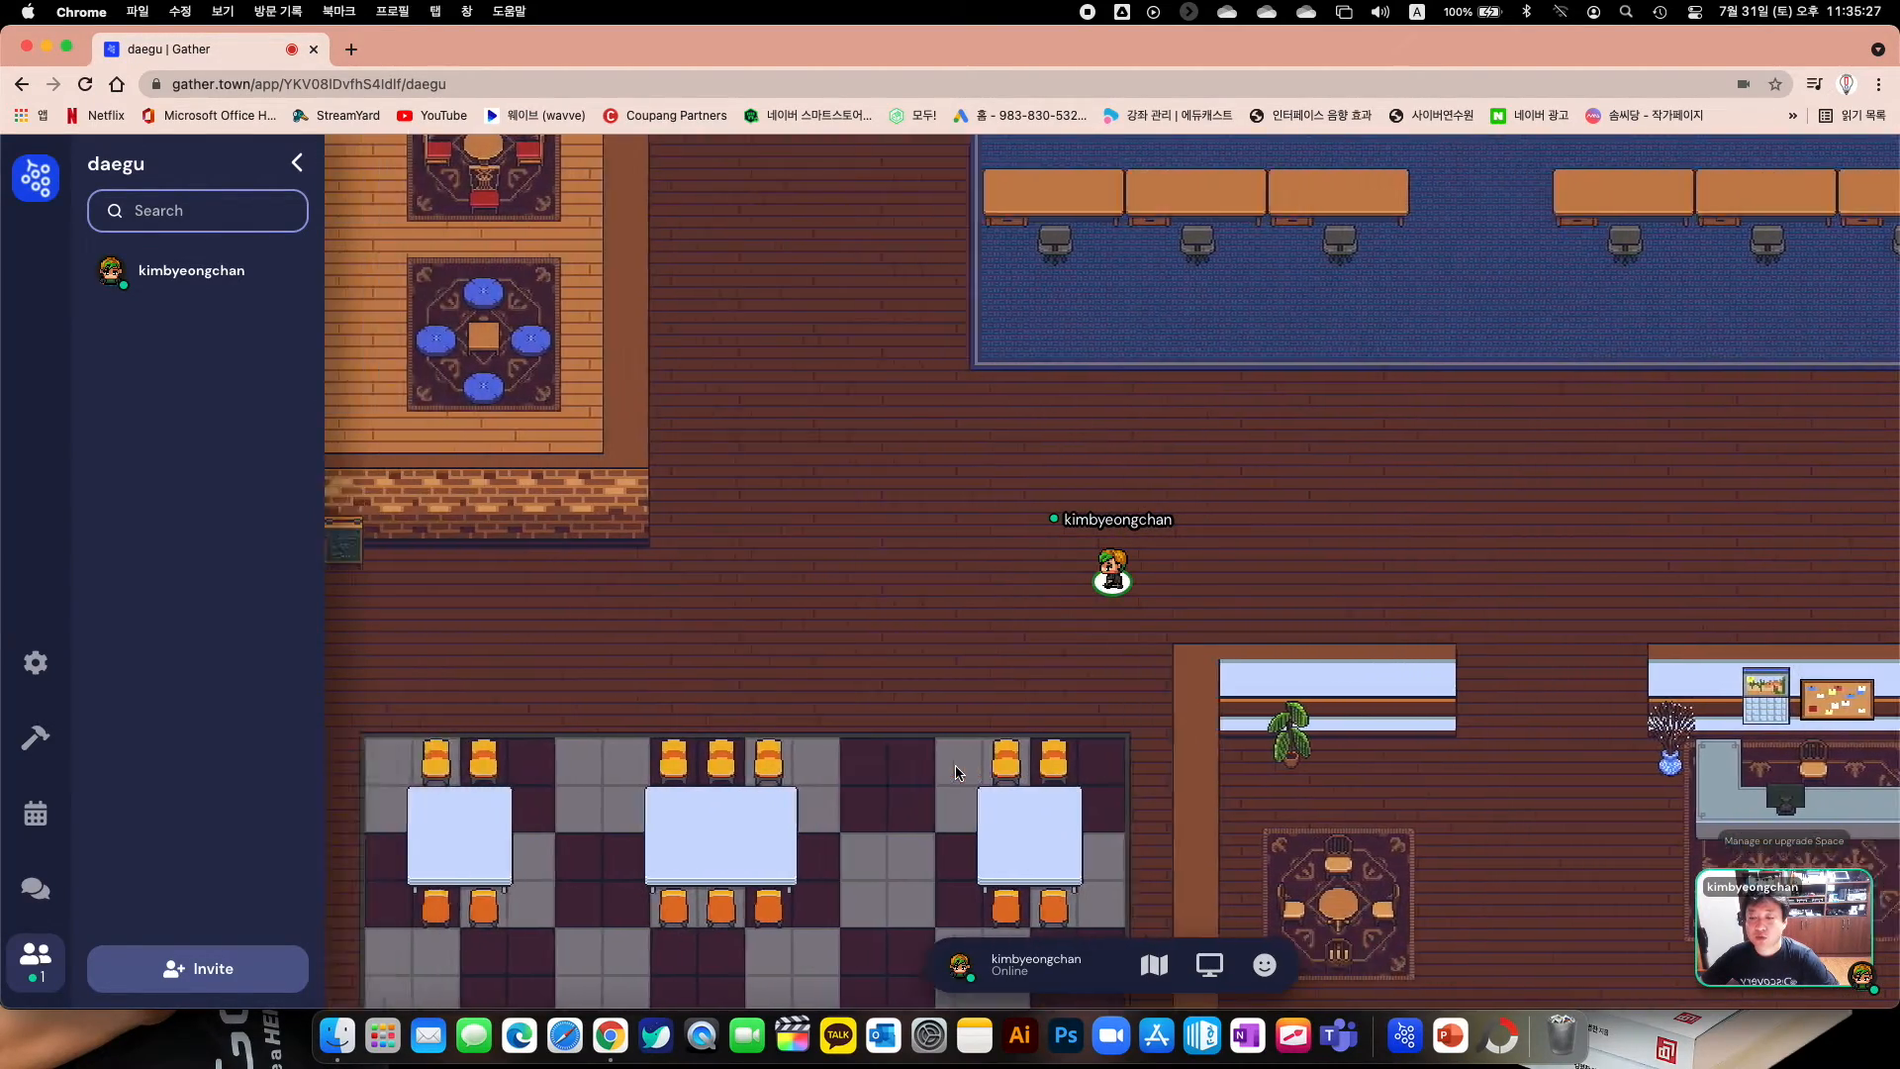
key("Right")
key("Right")
key("Right")
key("Right")
key("Right")
key("Right")
key("Right")
key("Right")
key("Right")
key("Right")
key("Right")
key("Right")
key("Right")
key("Down")
key("Down")
key("Down")
key("Down")
key("Down")
key("Up")
key("Up")
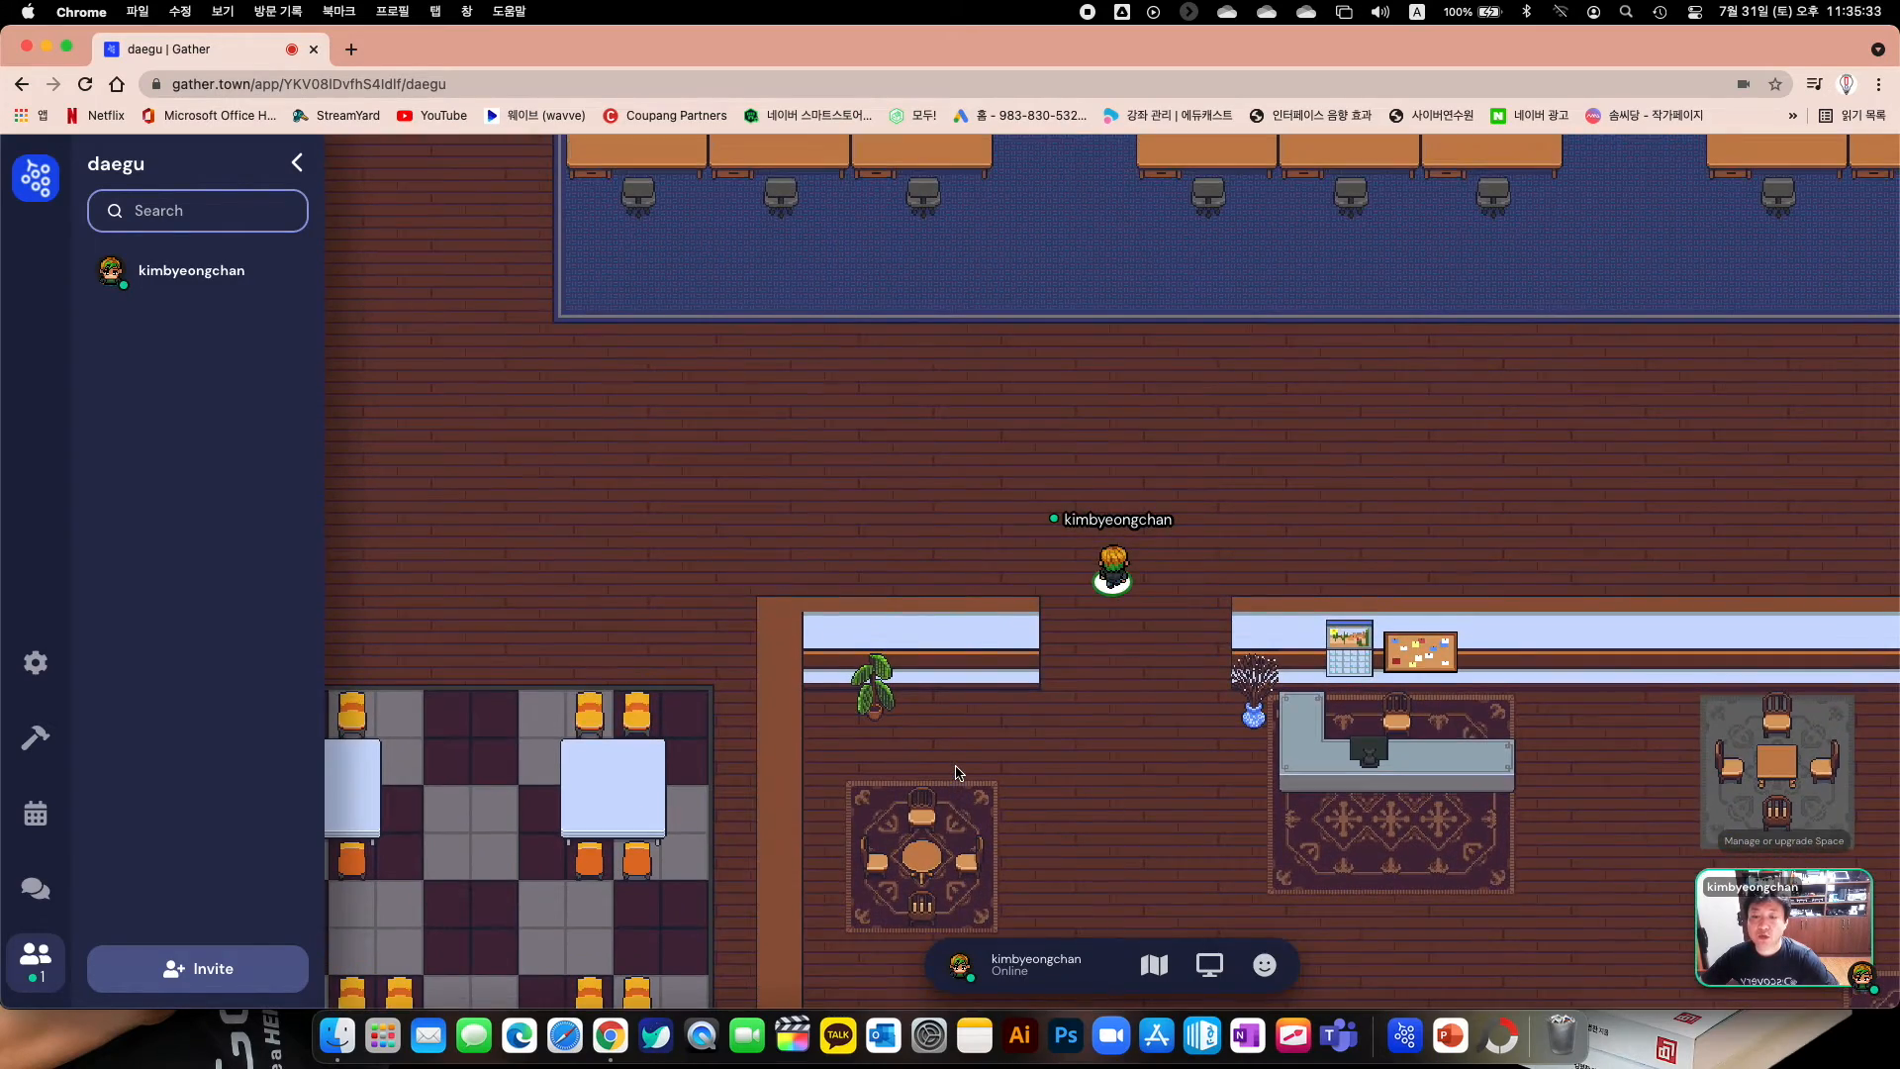
key("Right")
key("Up")
key("Left")
key("Down")
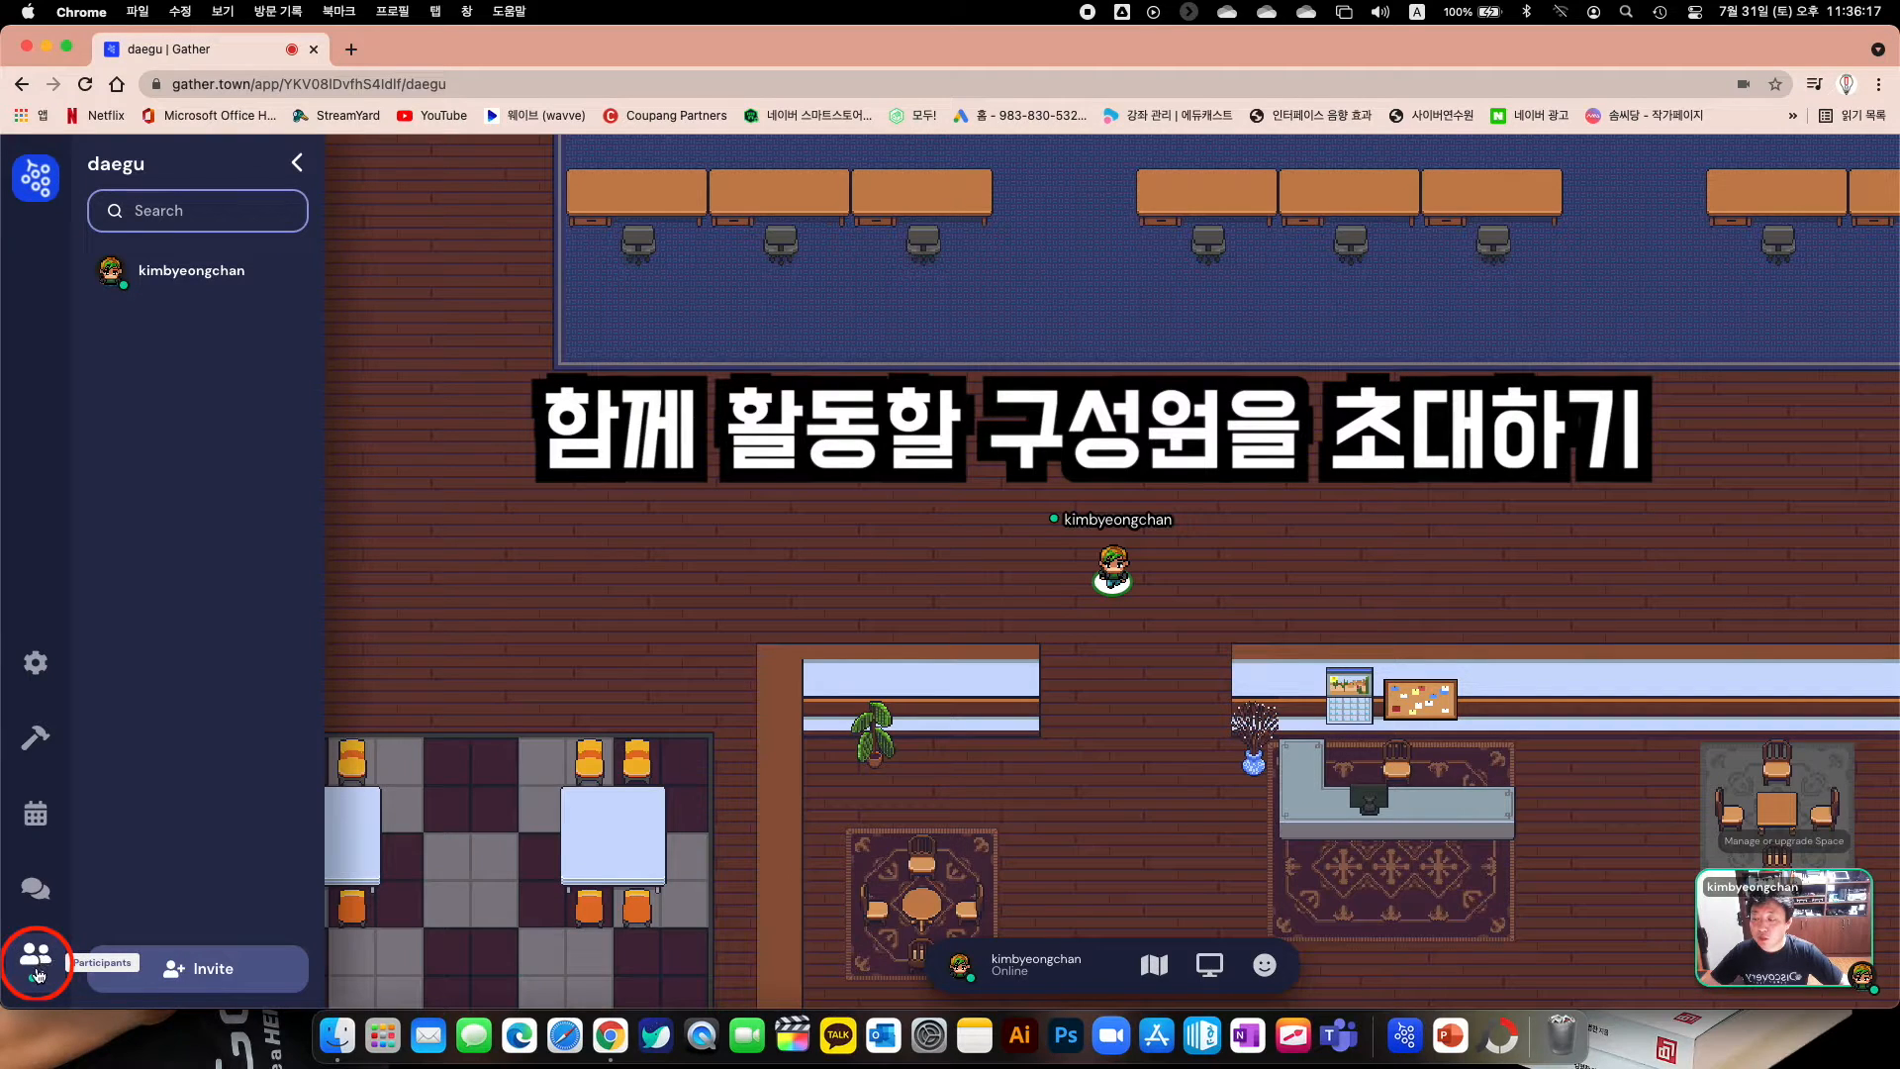
Toggle the Participants list and open the Invite form below it
left_click(35, 973)
left_click(35, 973)
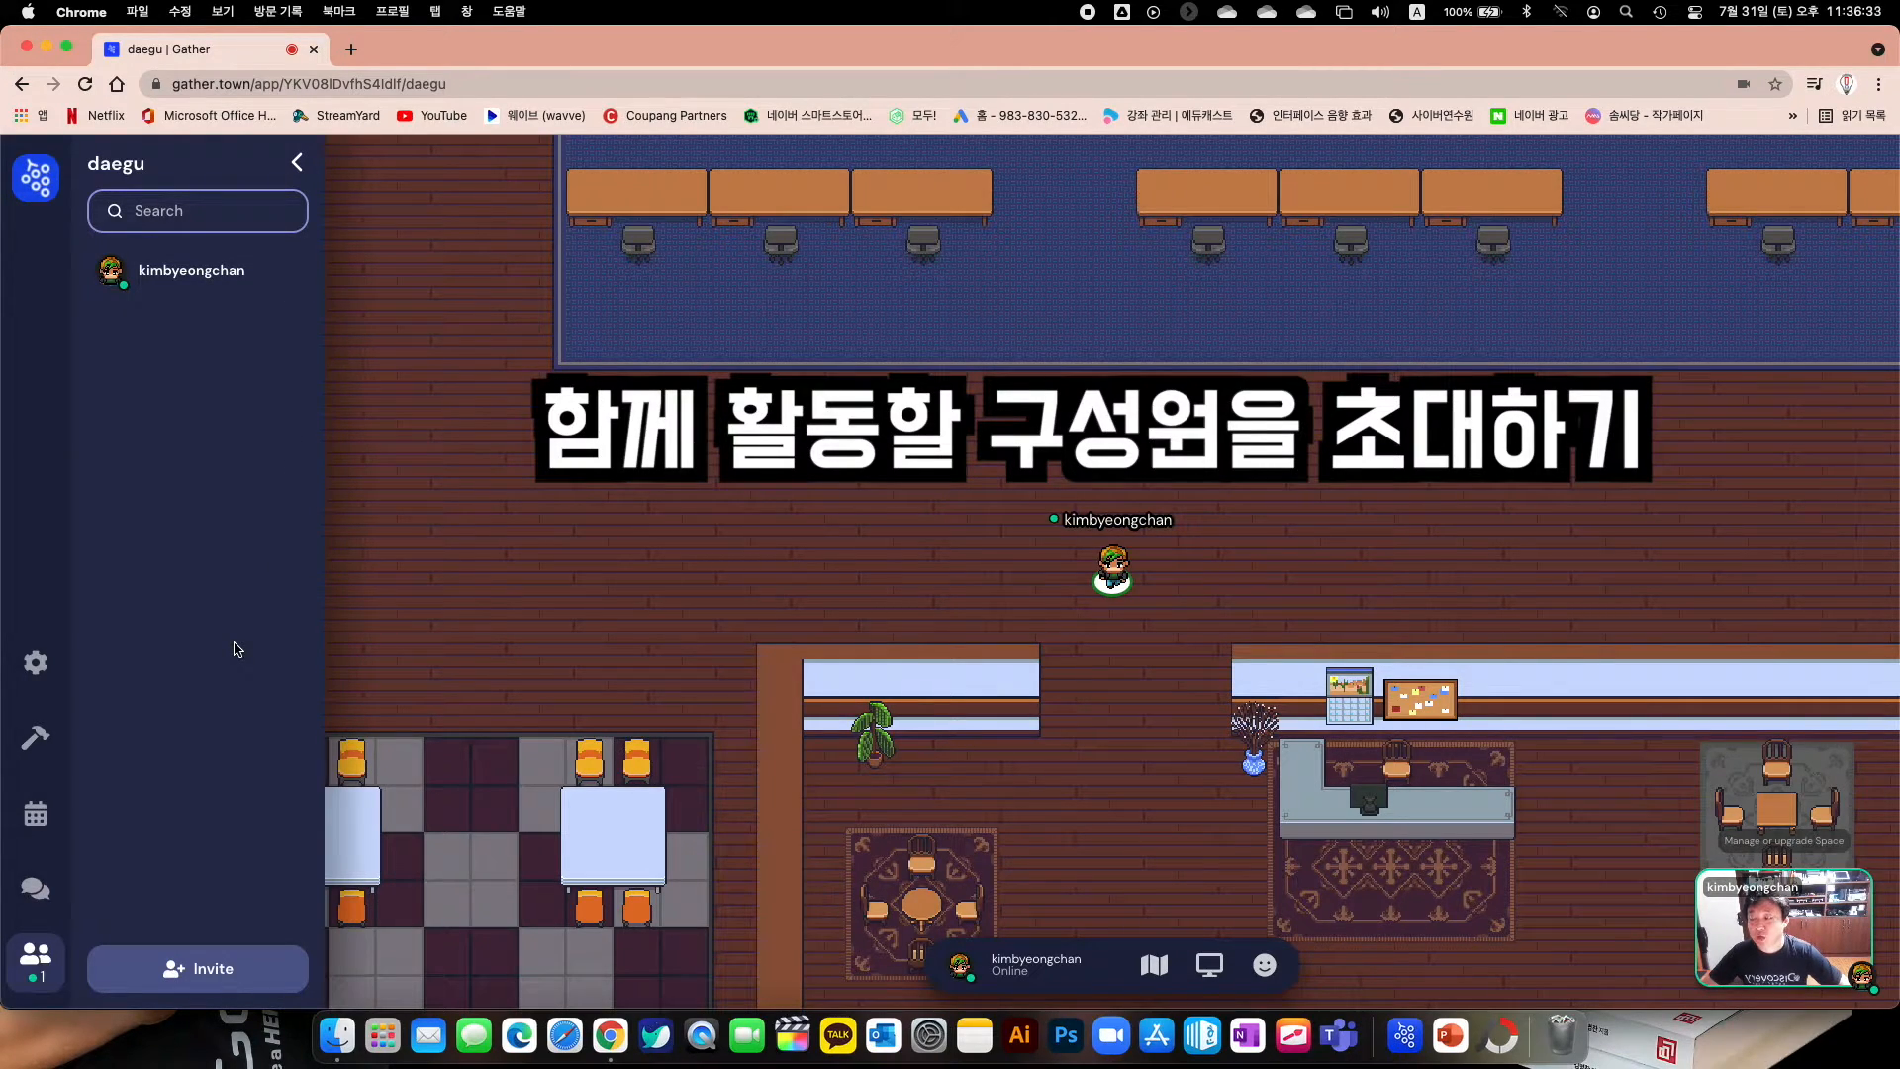
left_click(207, 969)
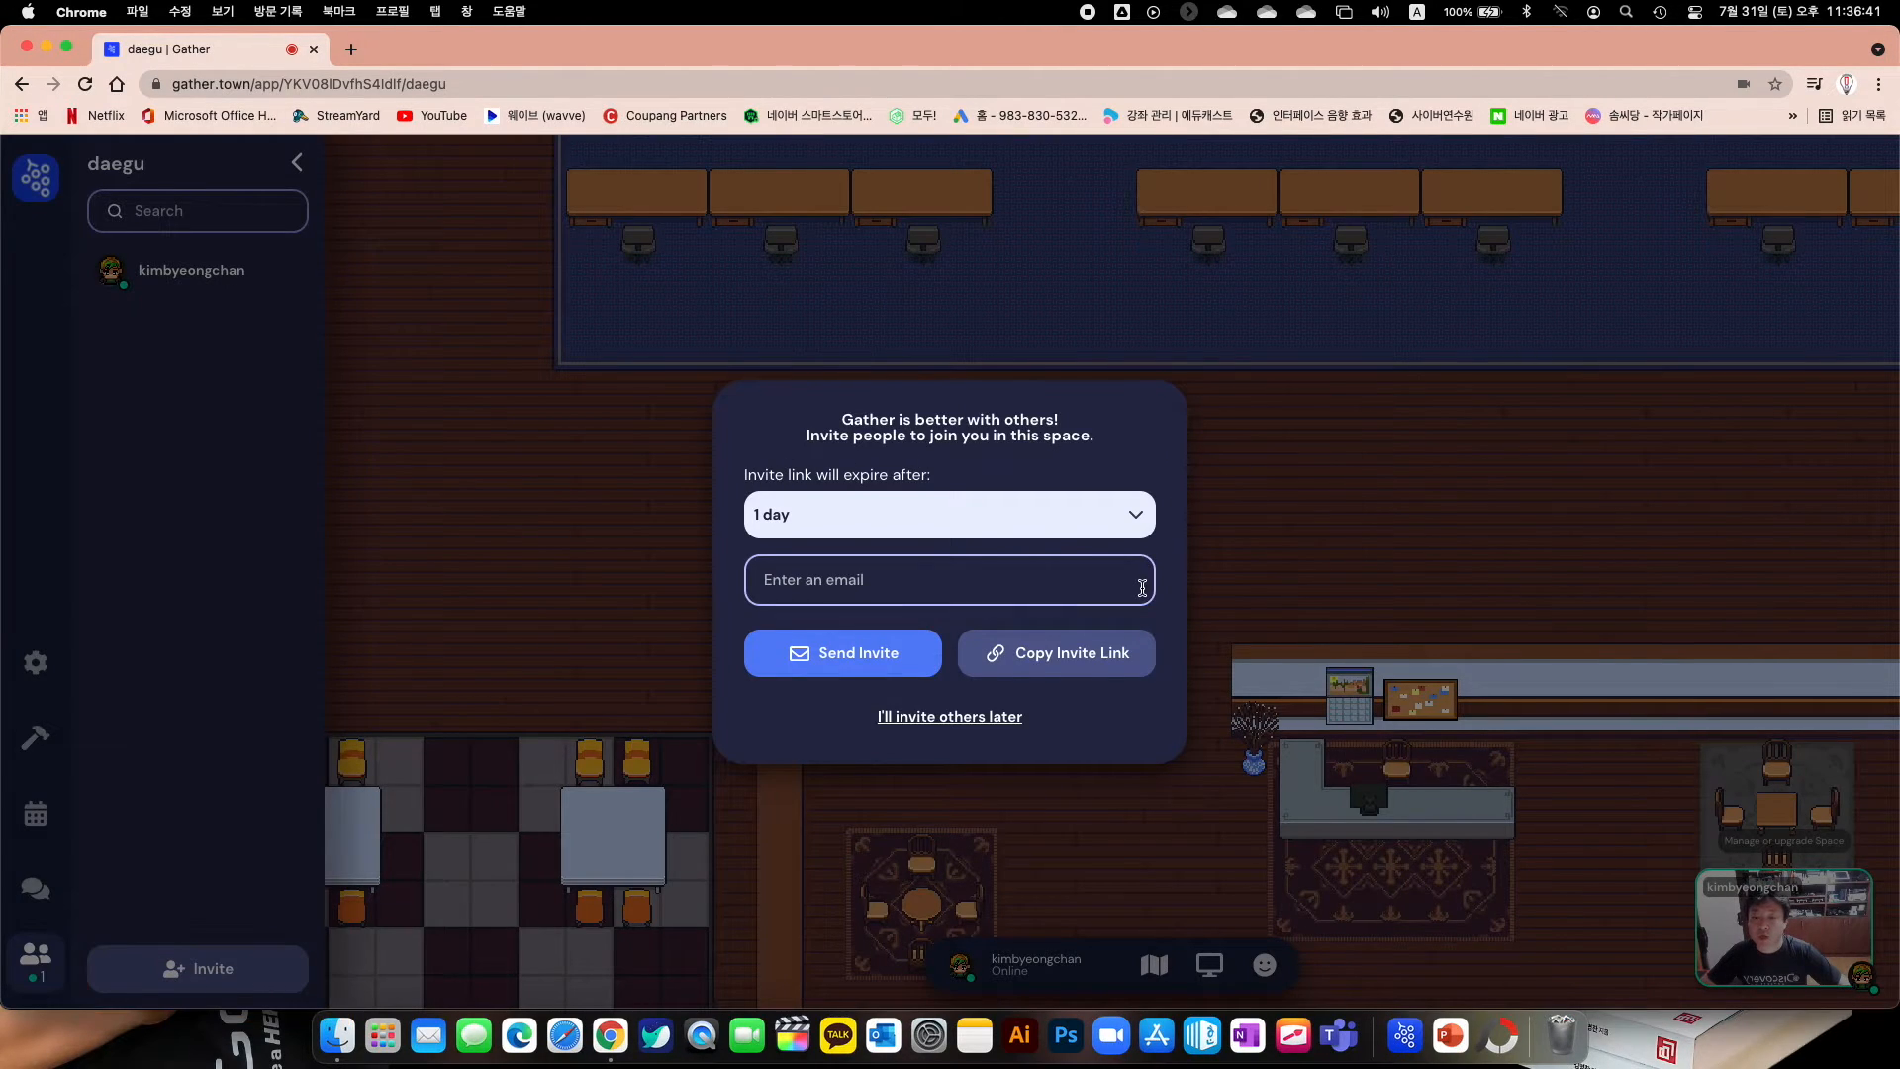
Set the invite link to expire after 1 month and copy it
left_click(1138, 516)
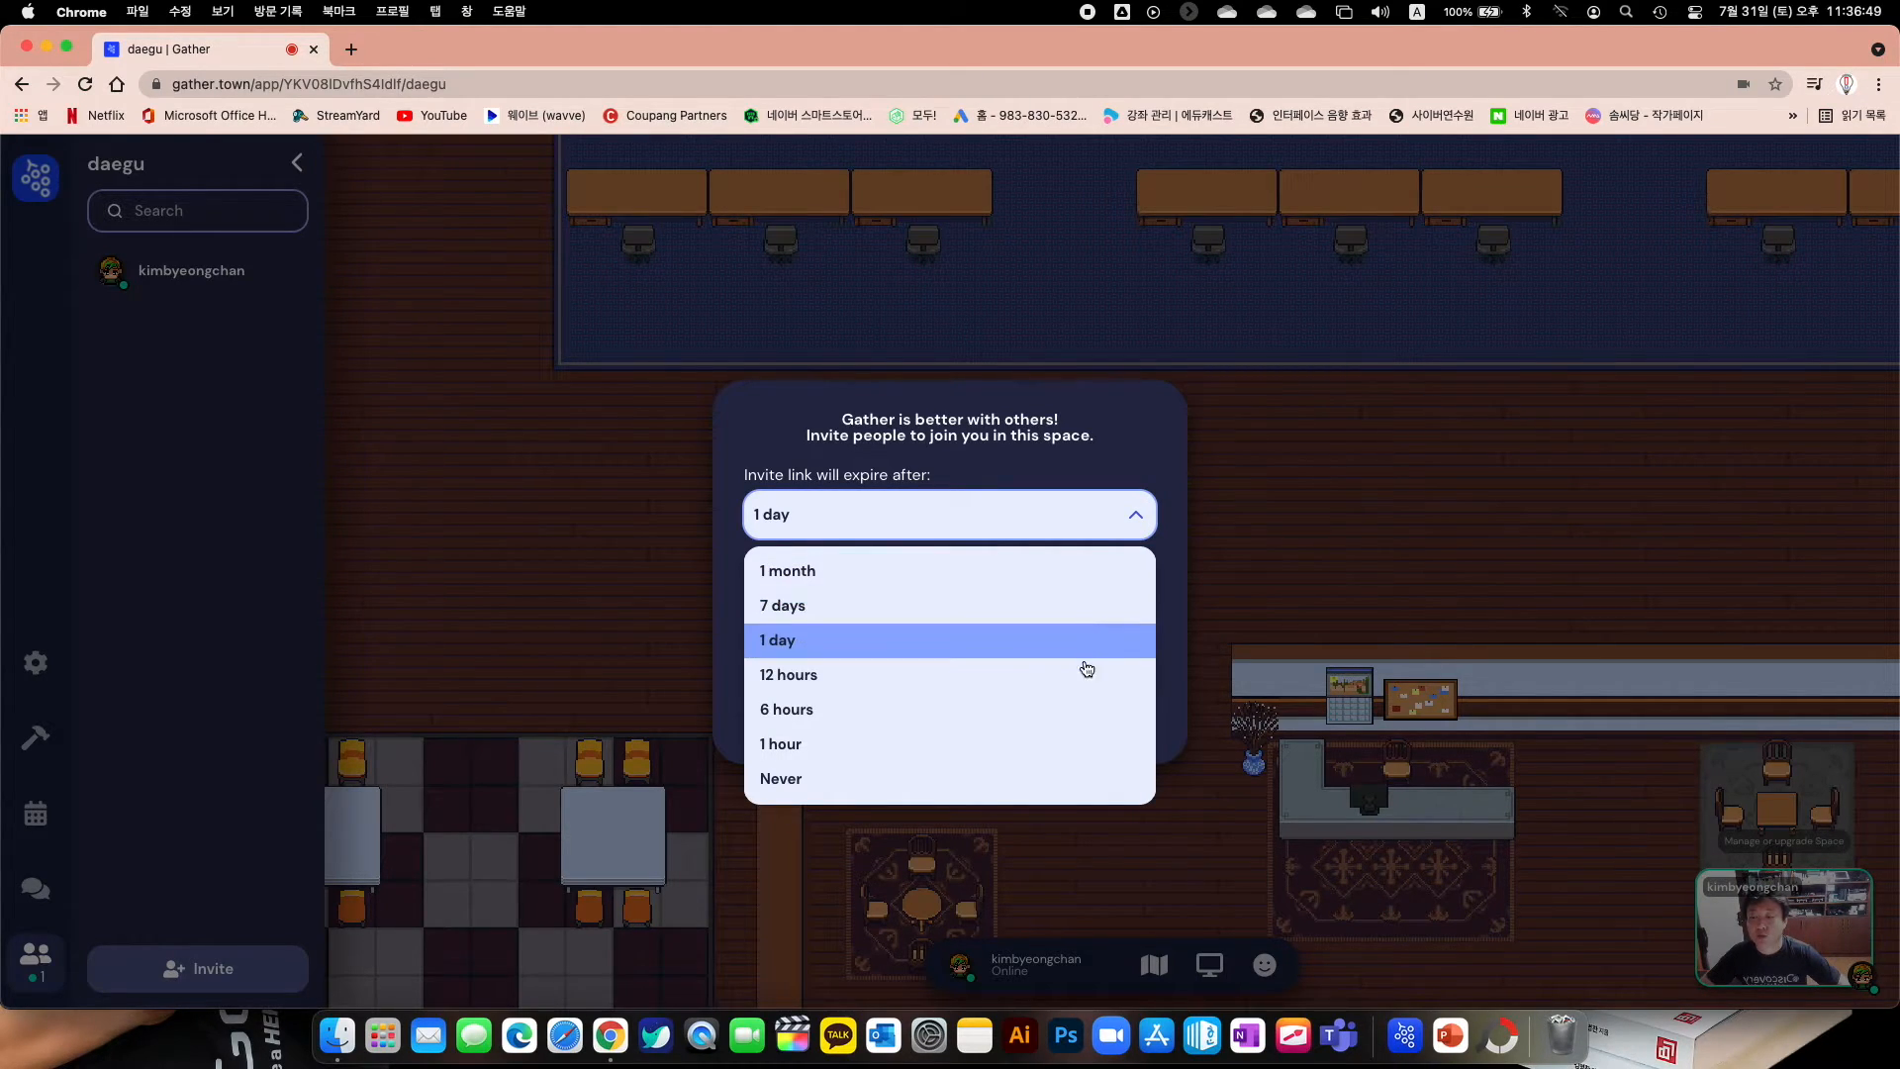
left_click(1038, 577)
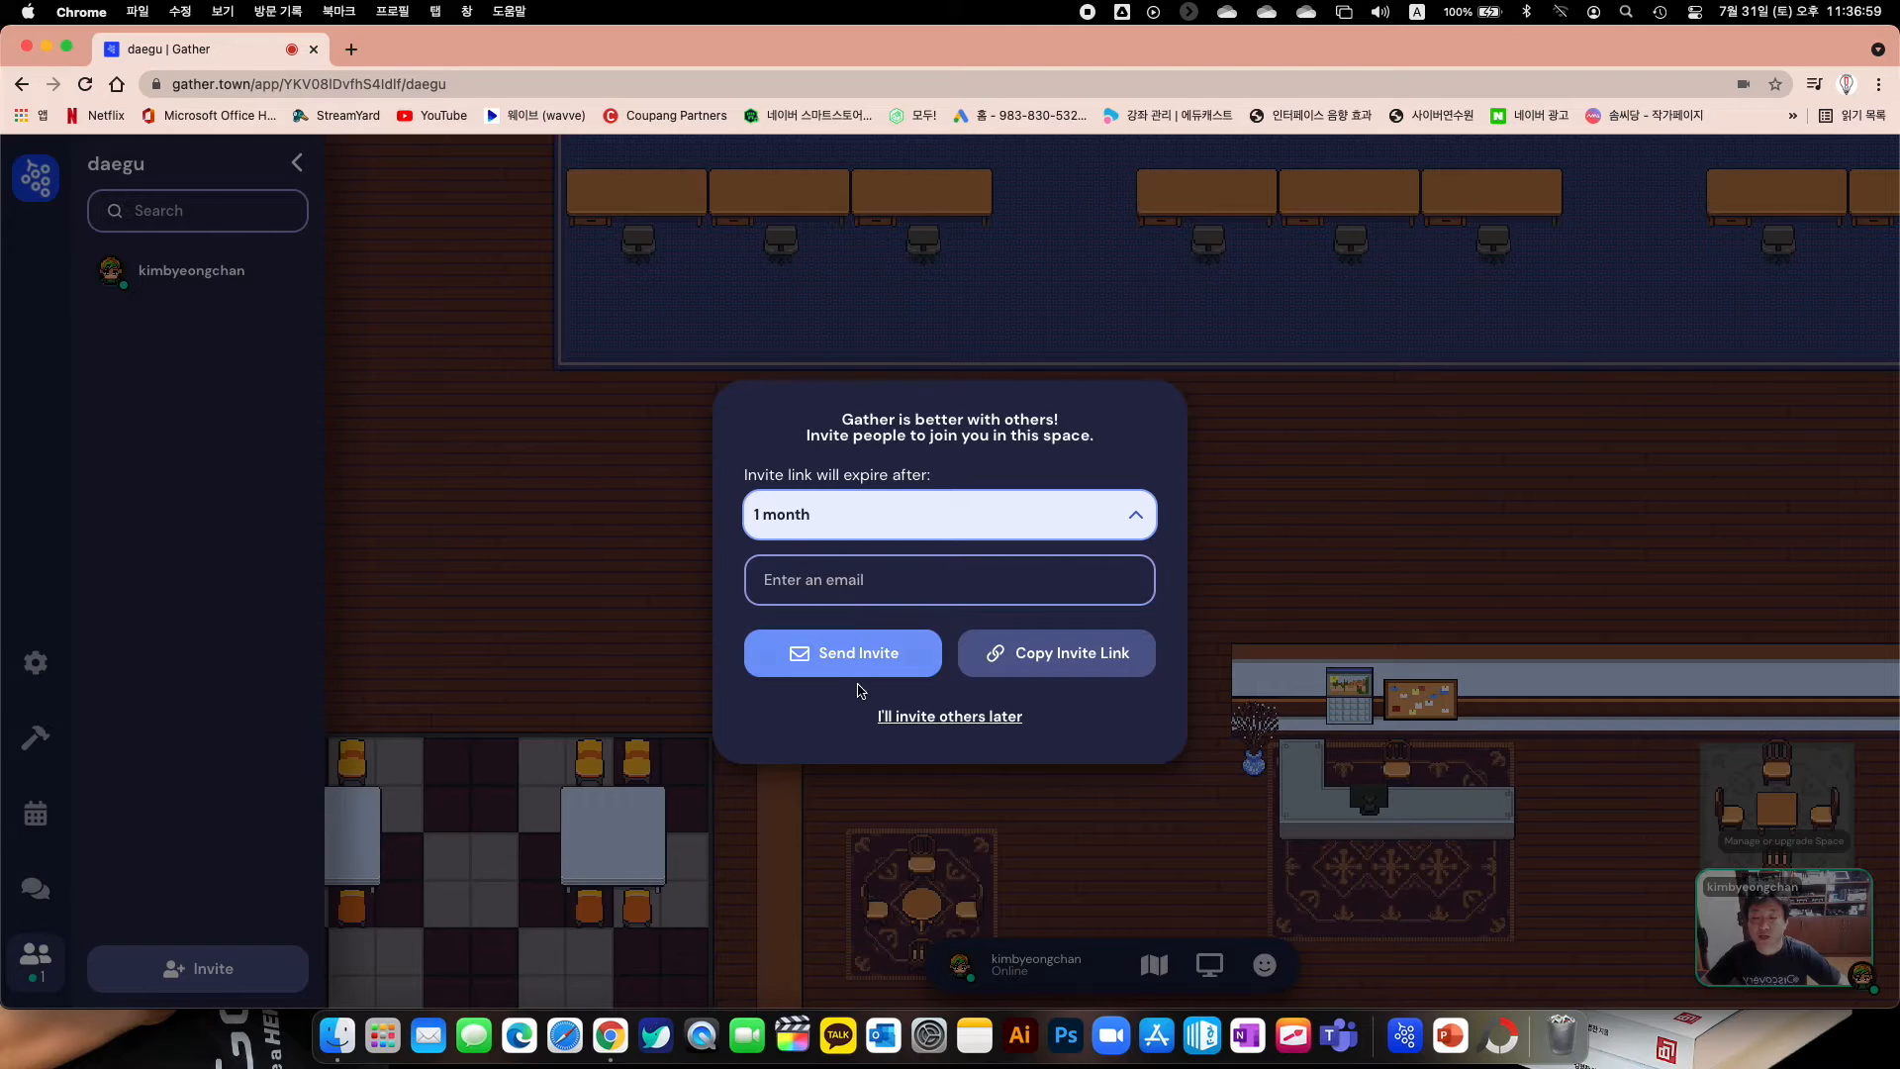
left_click(1064, 662)
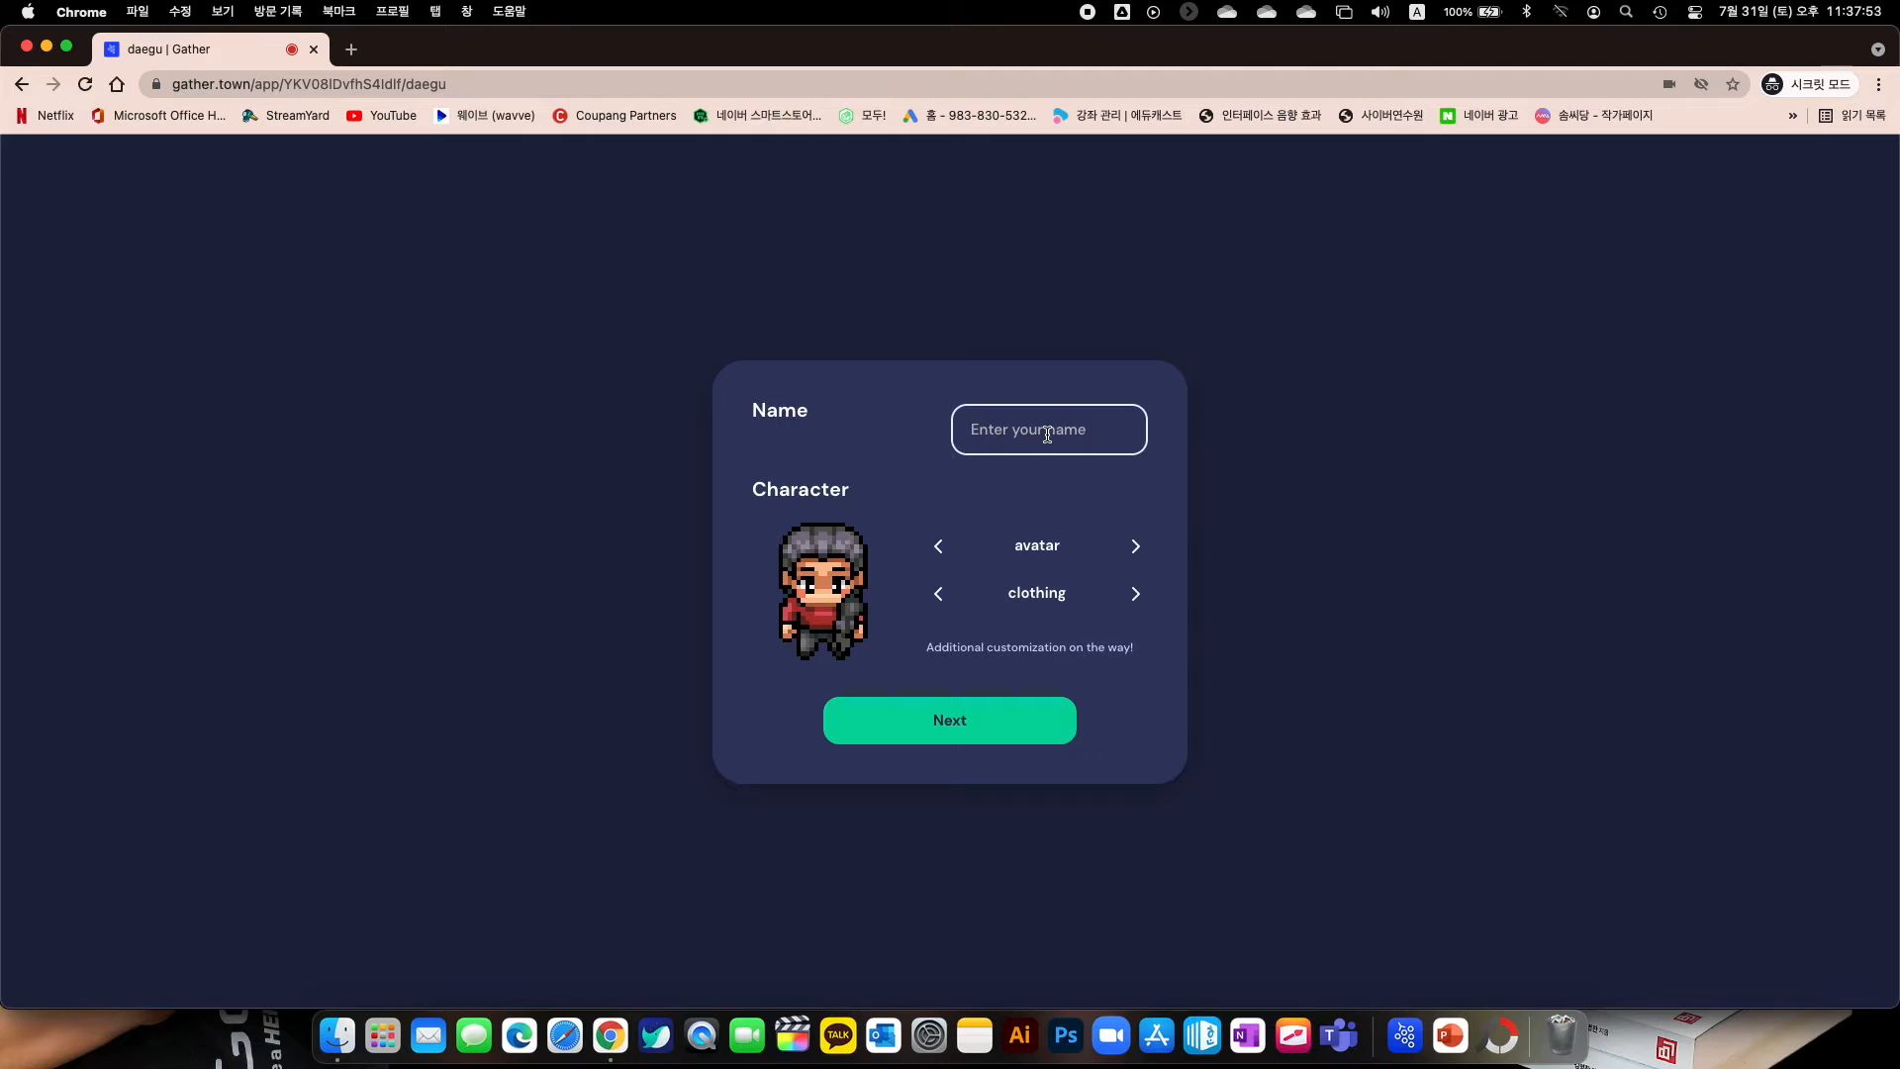
Name the guest 'test', choose a new character with a blue outfit, and confirm
type("test")
left_click(1133, 546)
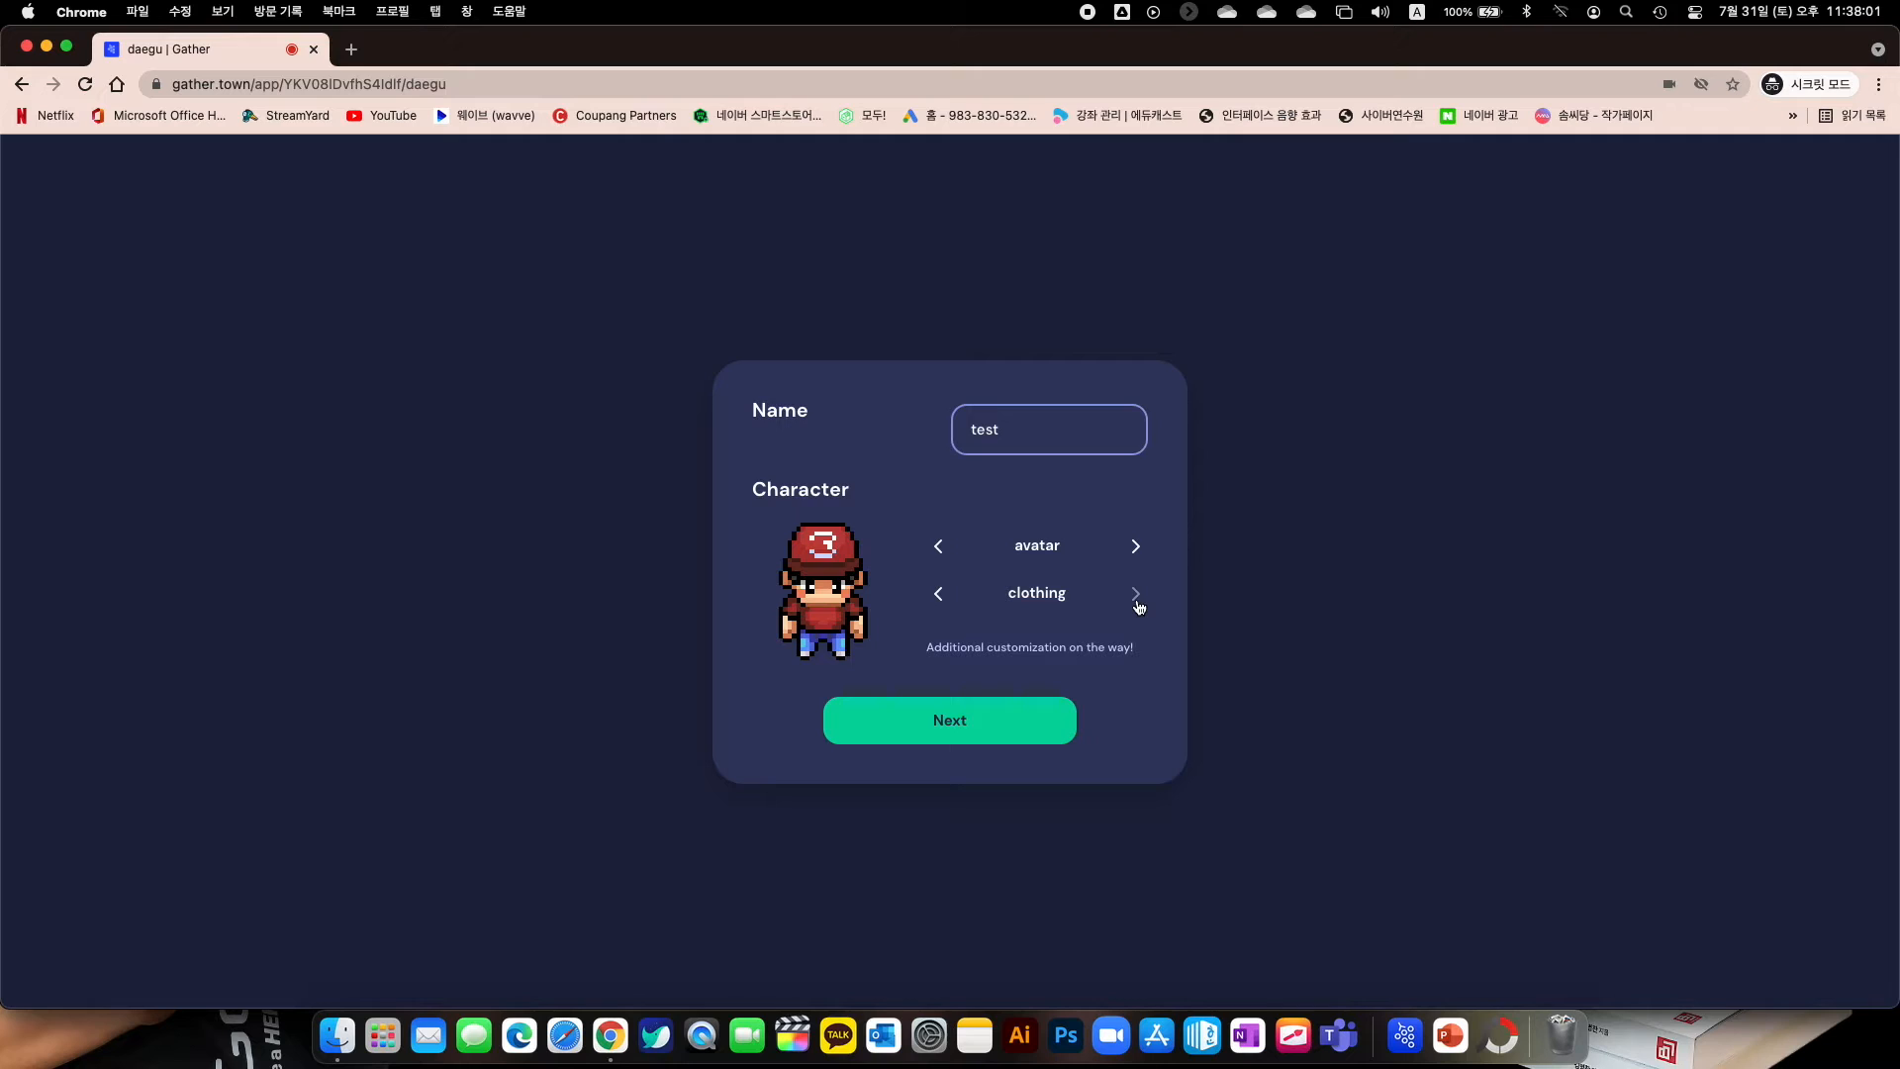
left_click(1136, 595)
left_click(1136, 595)
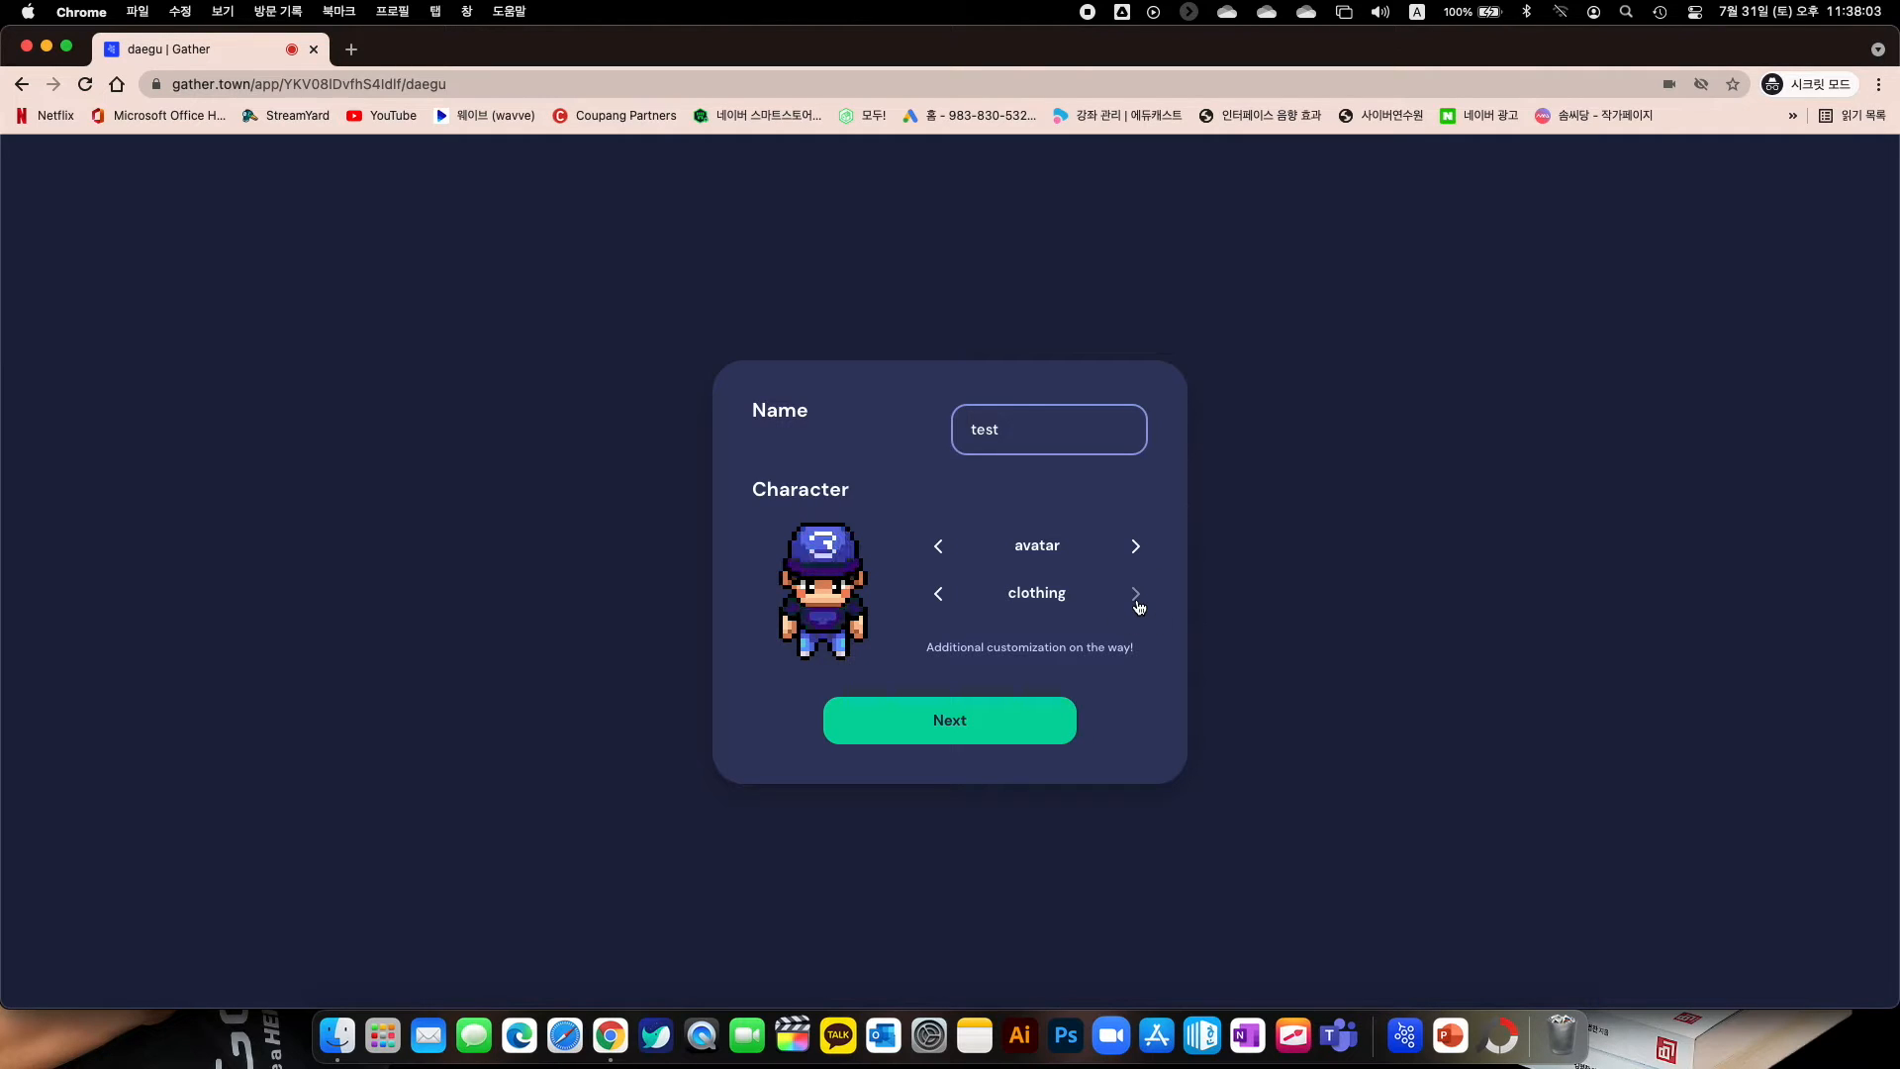
left_click(950, 731)
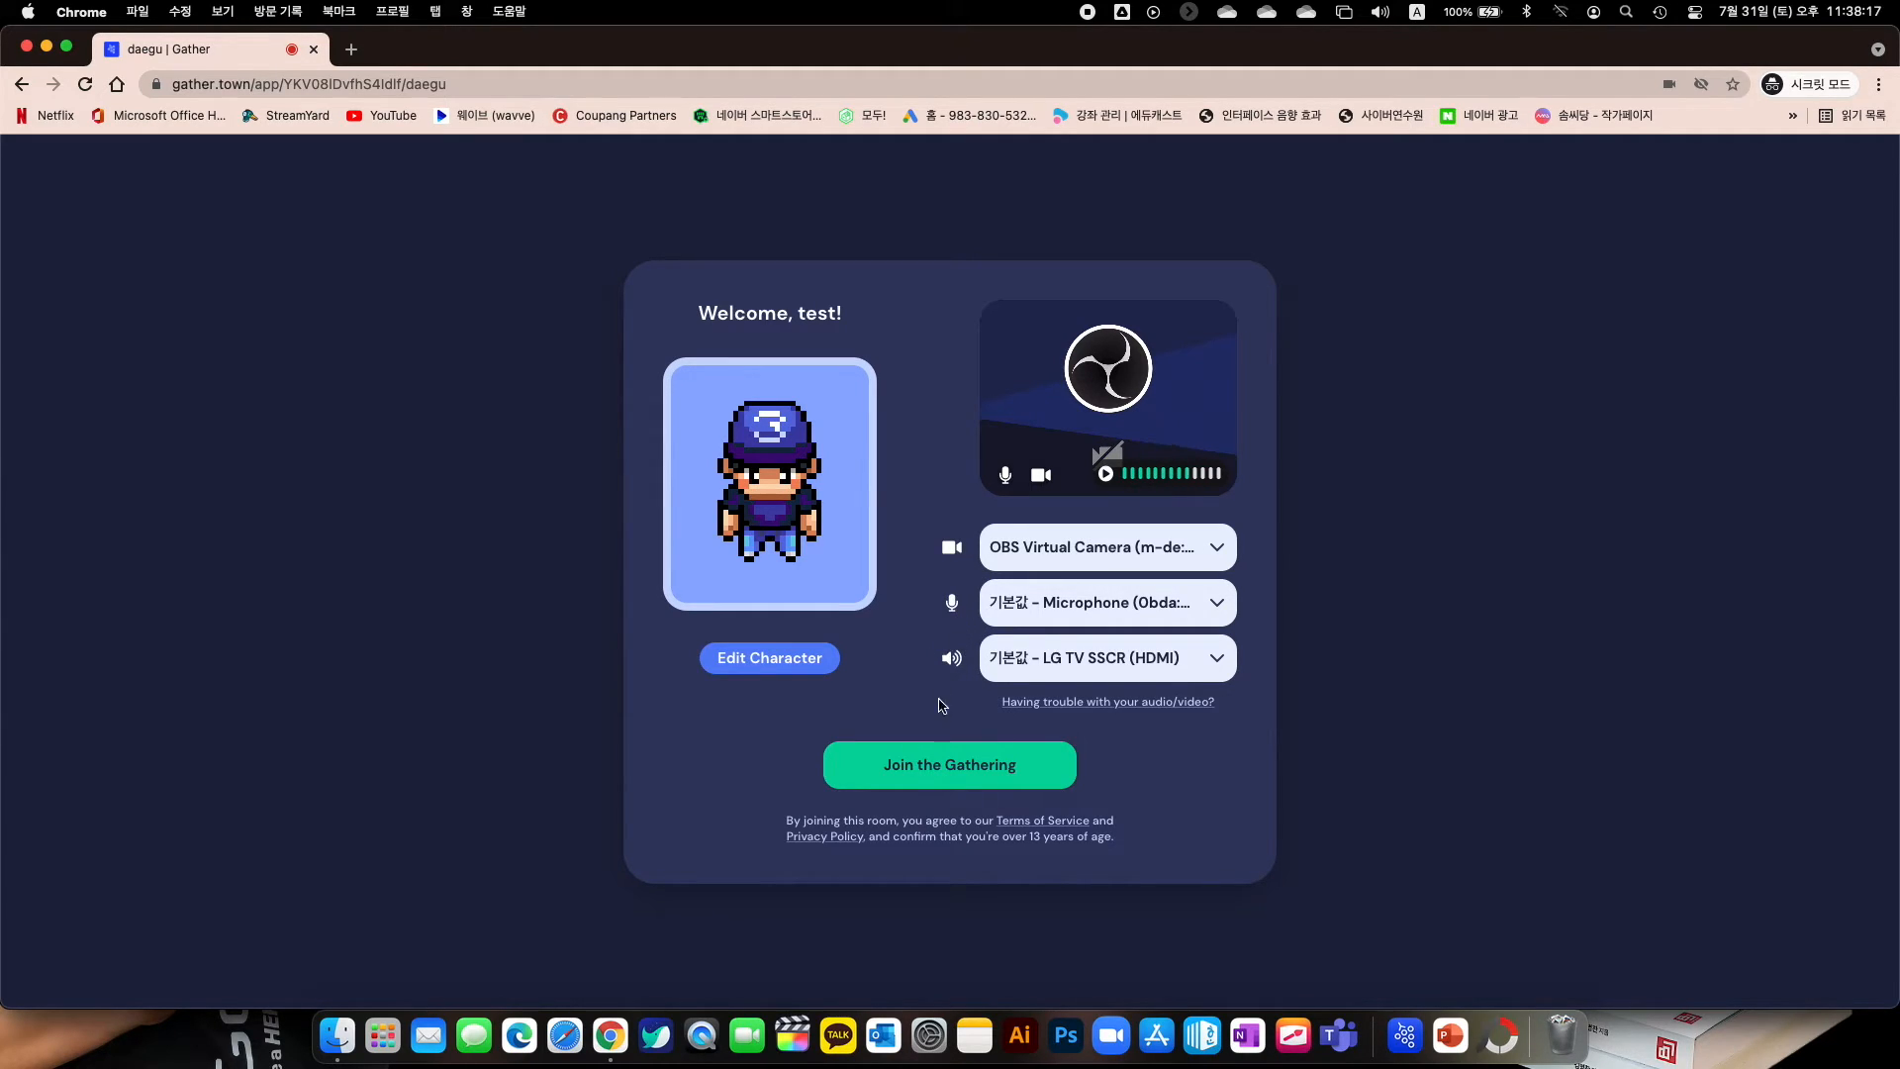
Join the daegu space as guest 'test' from the welcome screen
left_click(940, 774)
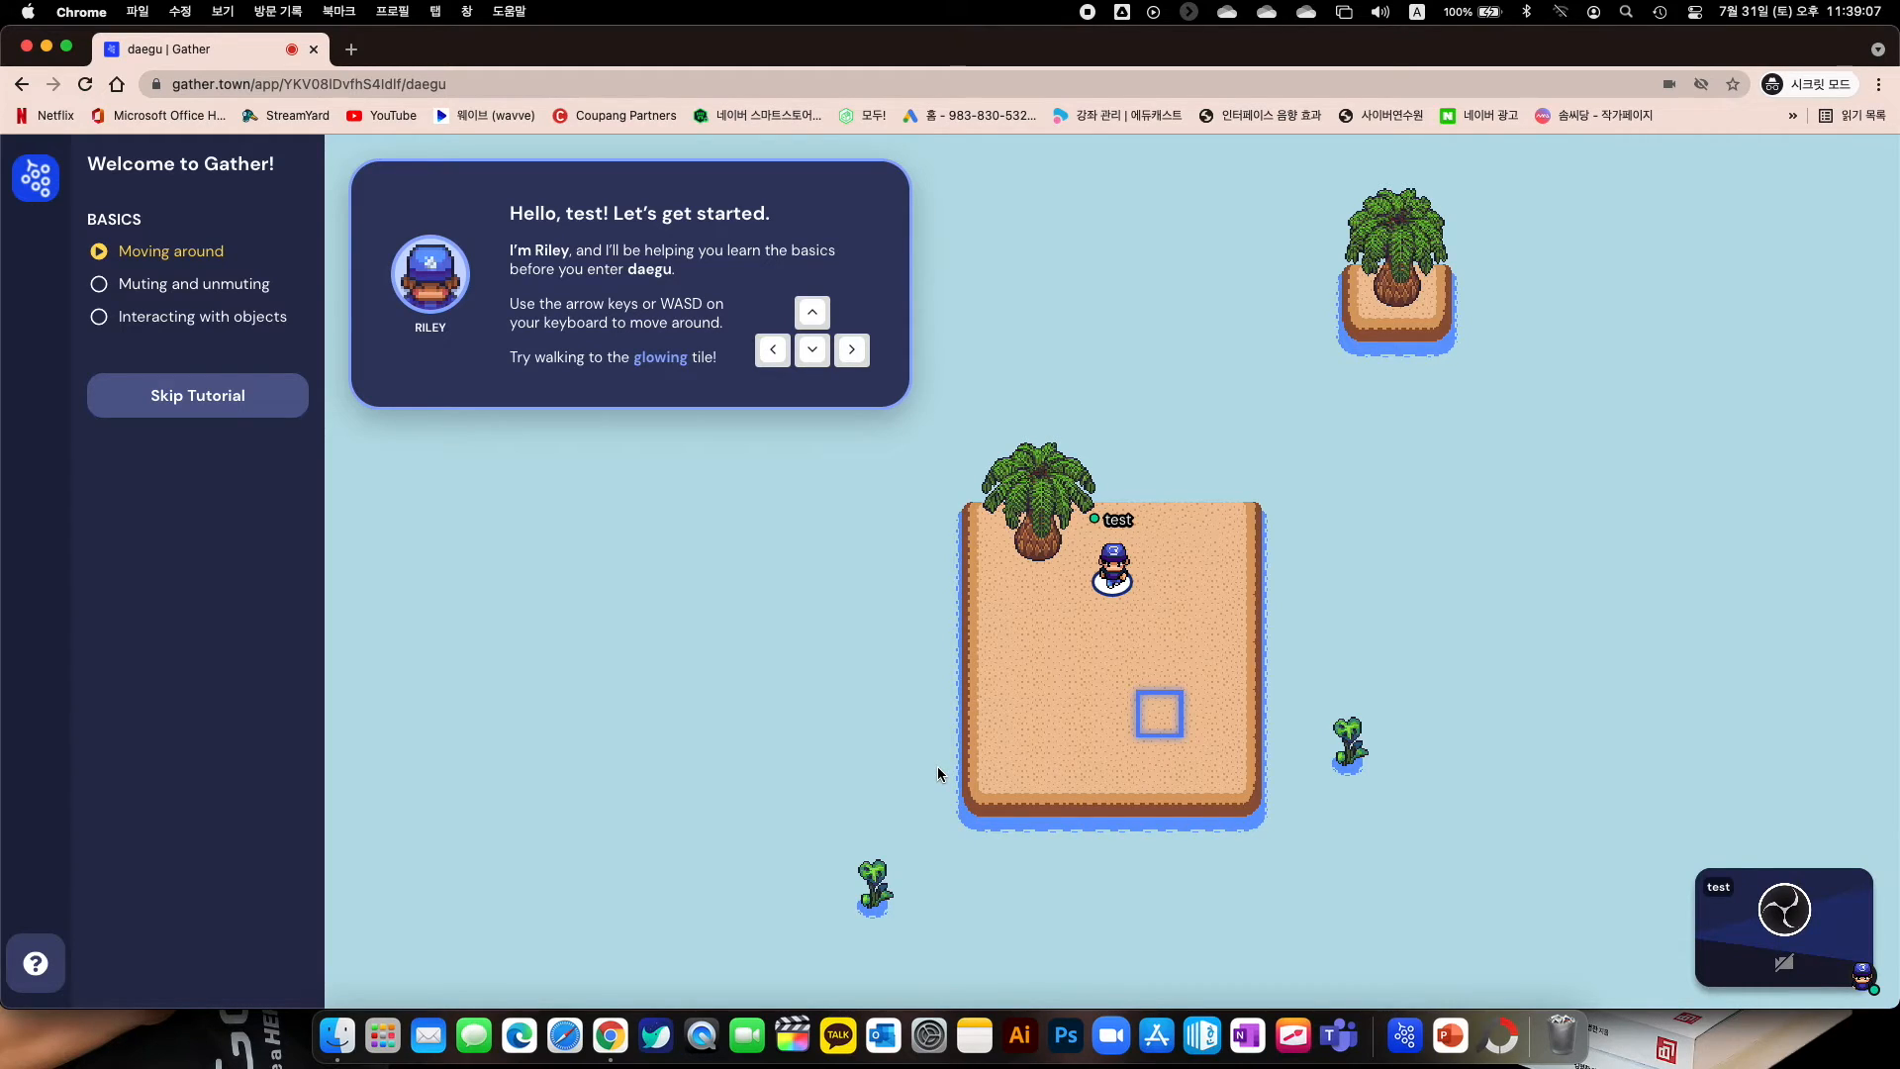
Walk test's avatar down and right onto the glowing tutorial tile
key("Down")
key("Down")
key("Down")
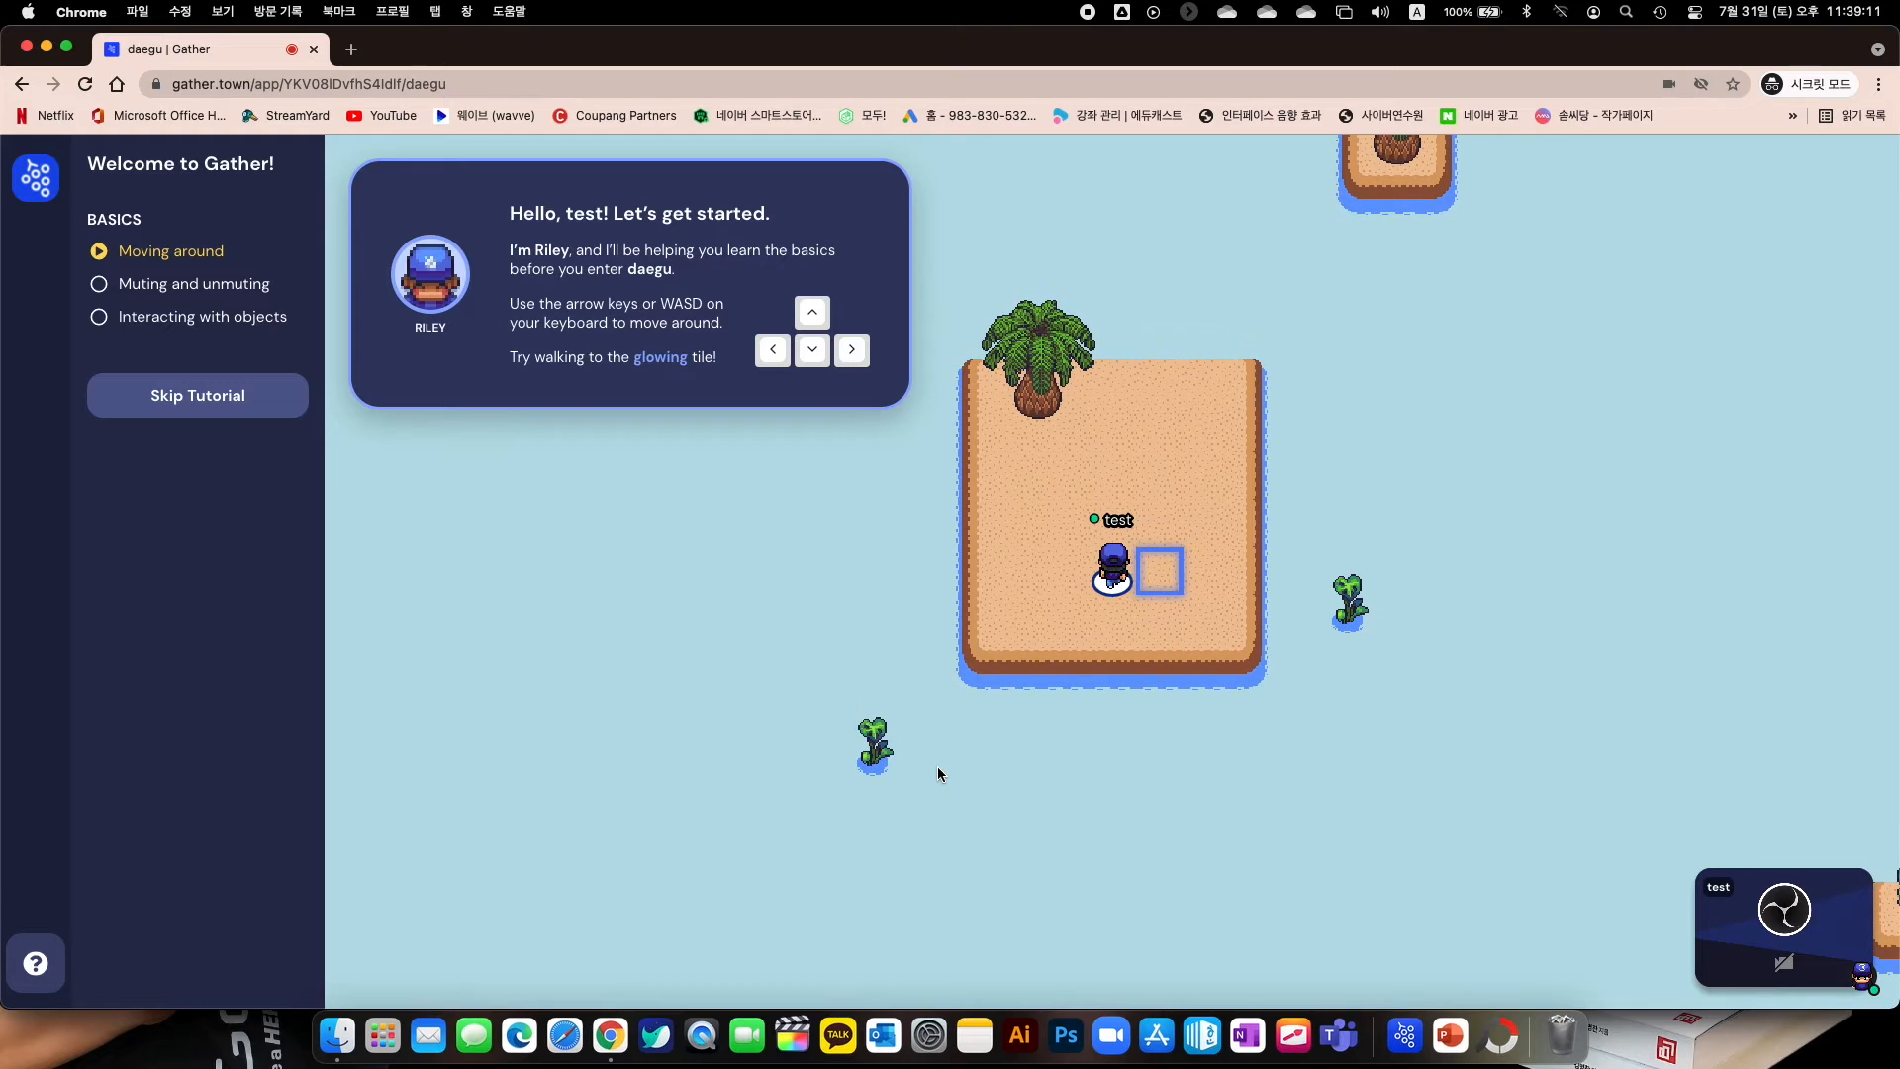
key("Right")
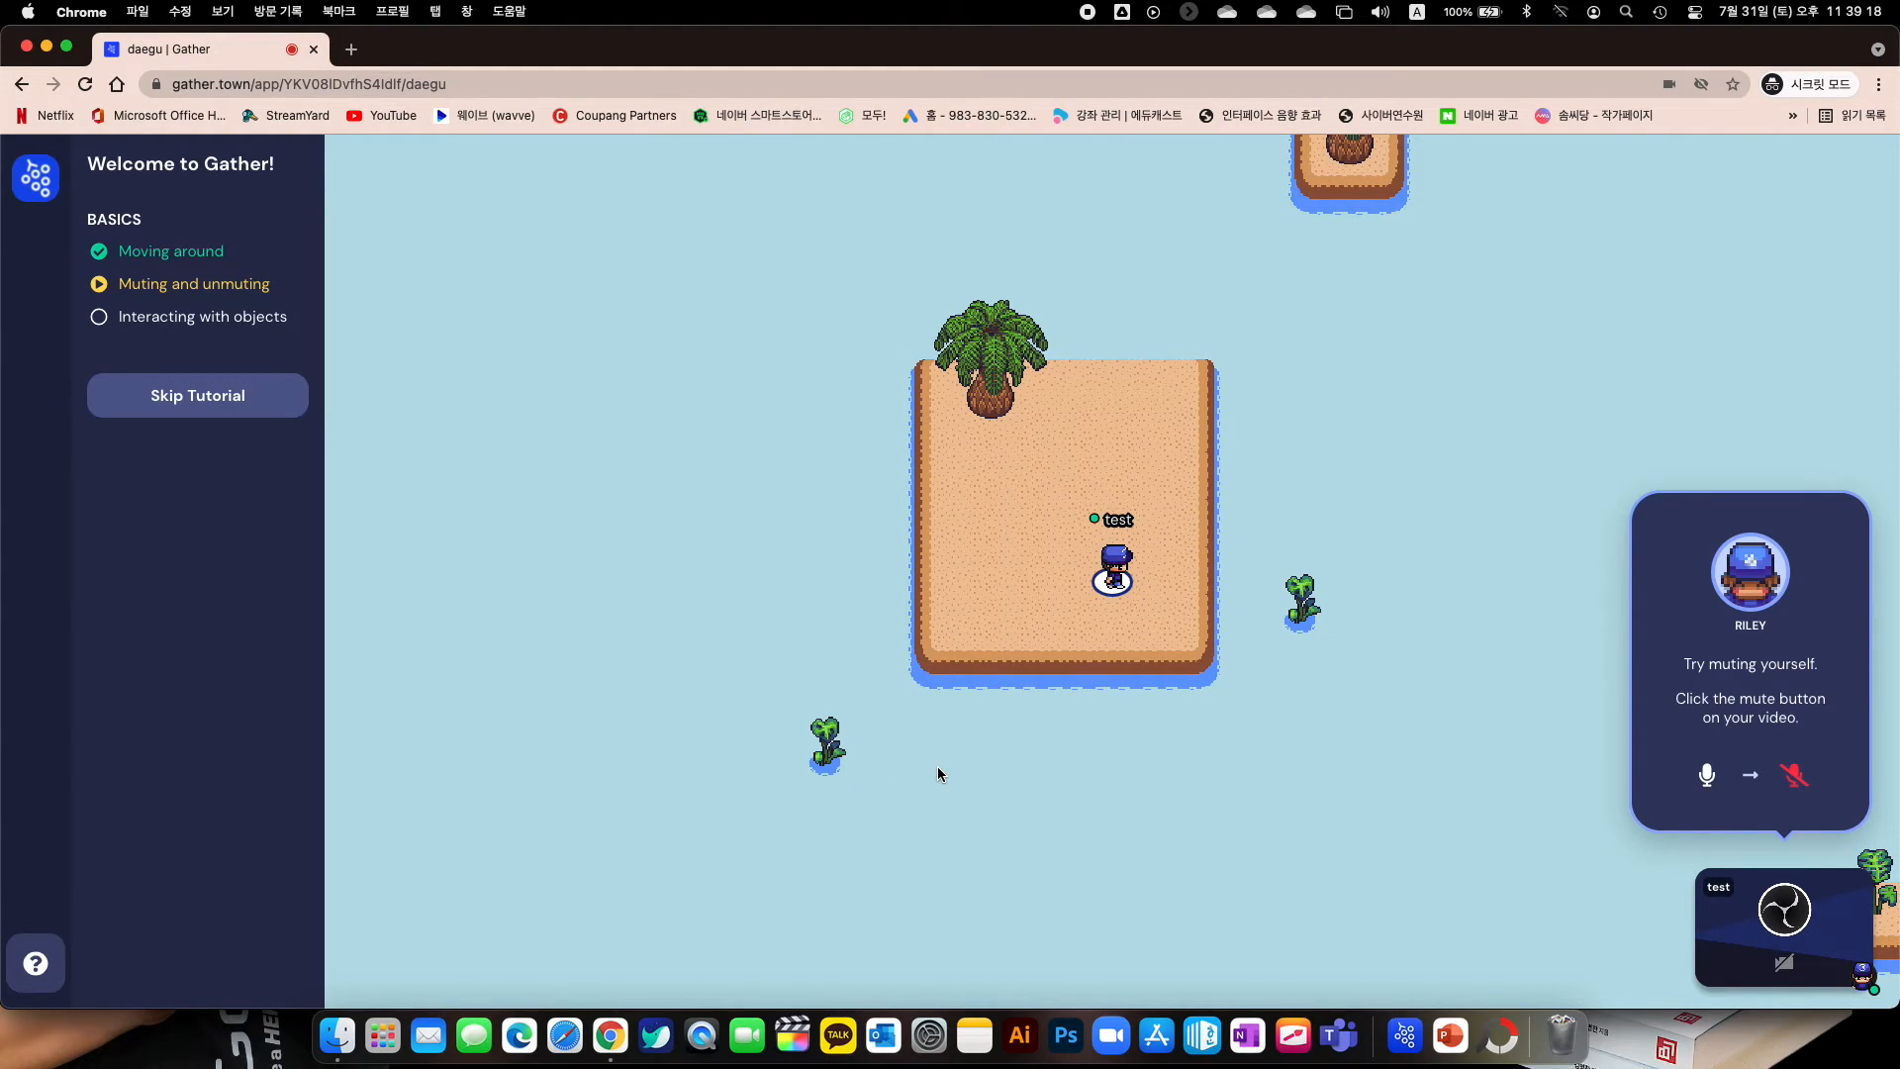
Mute test's microphone from the video tile, then switch it back on
mouse_move(1787, 891)
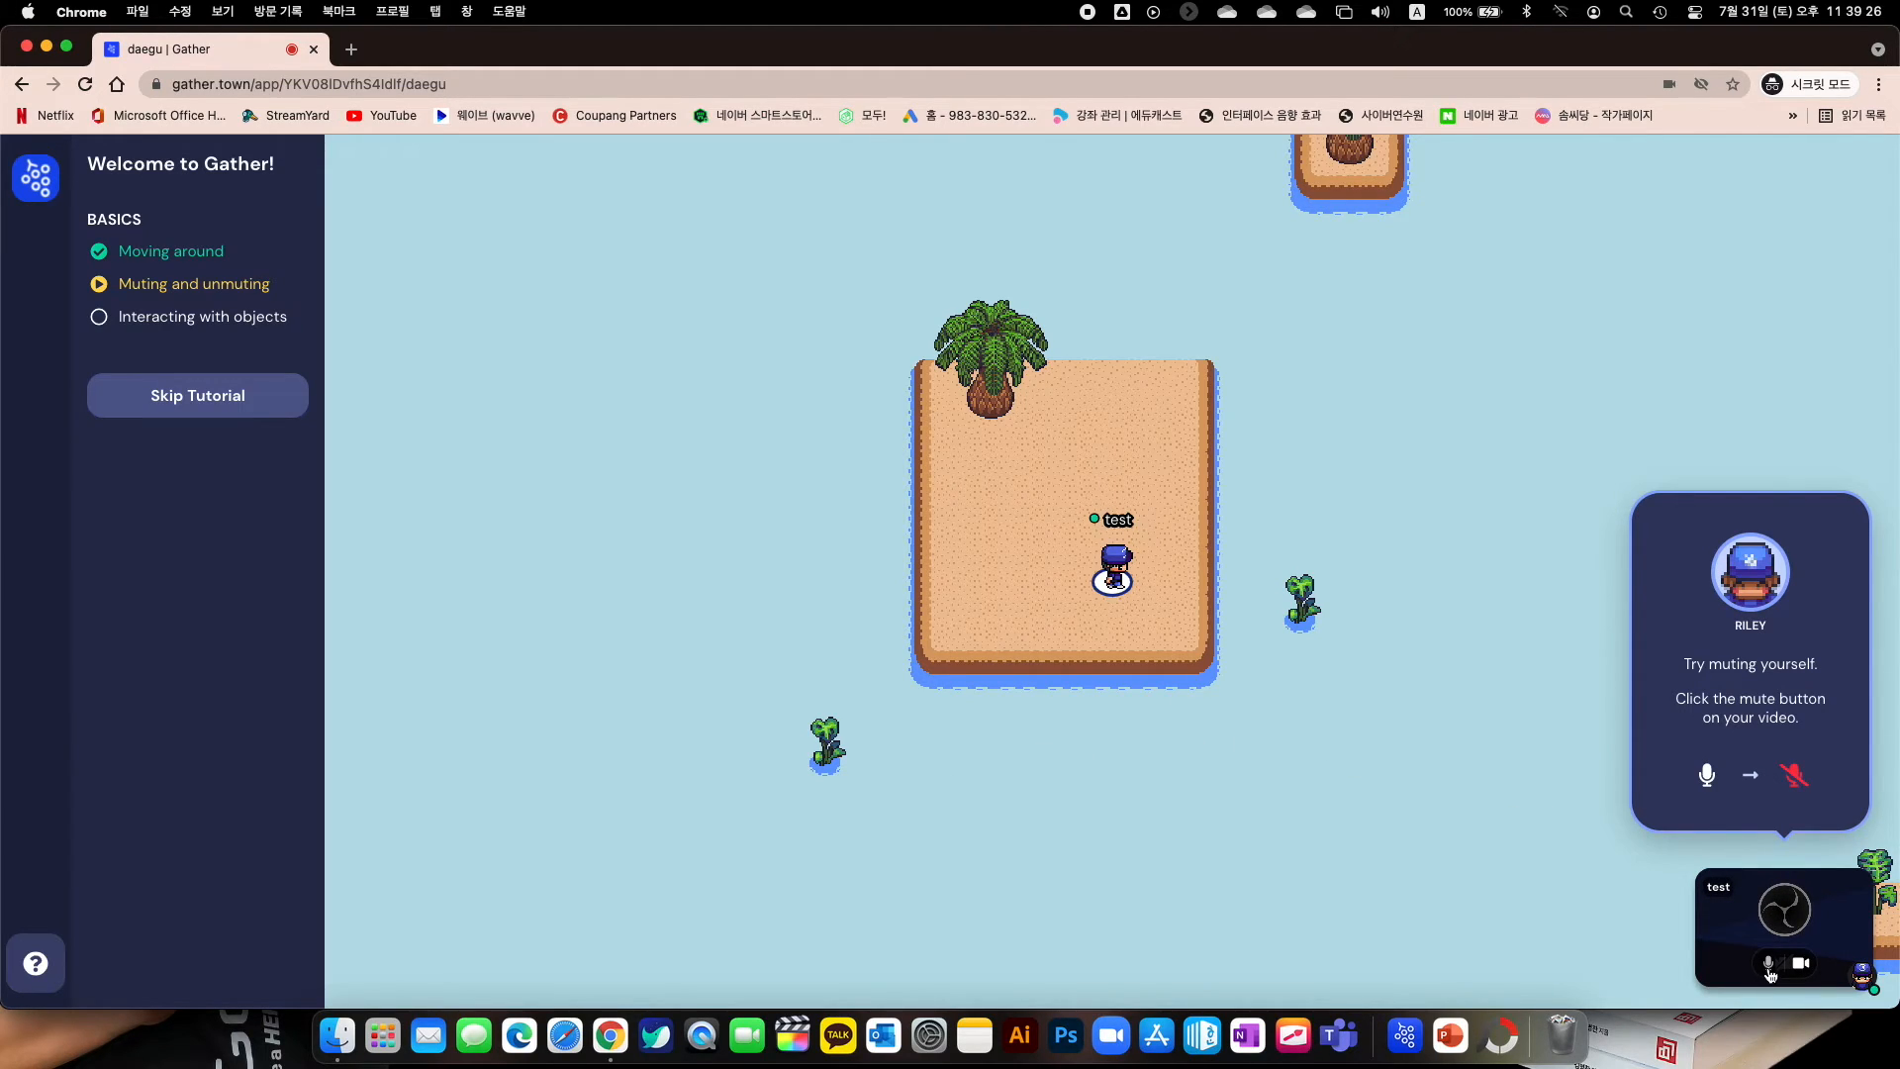
left_click(1769, 965)
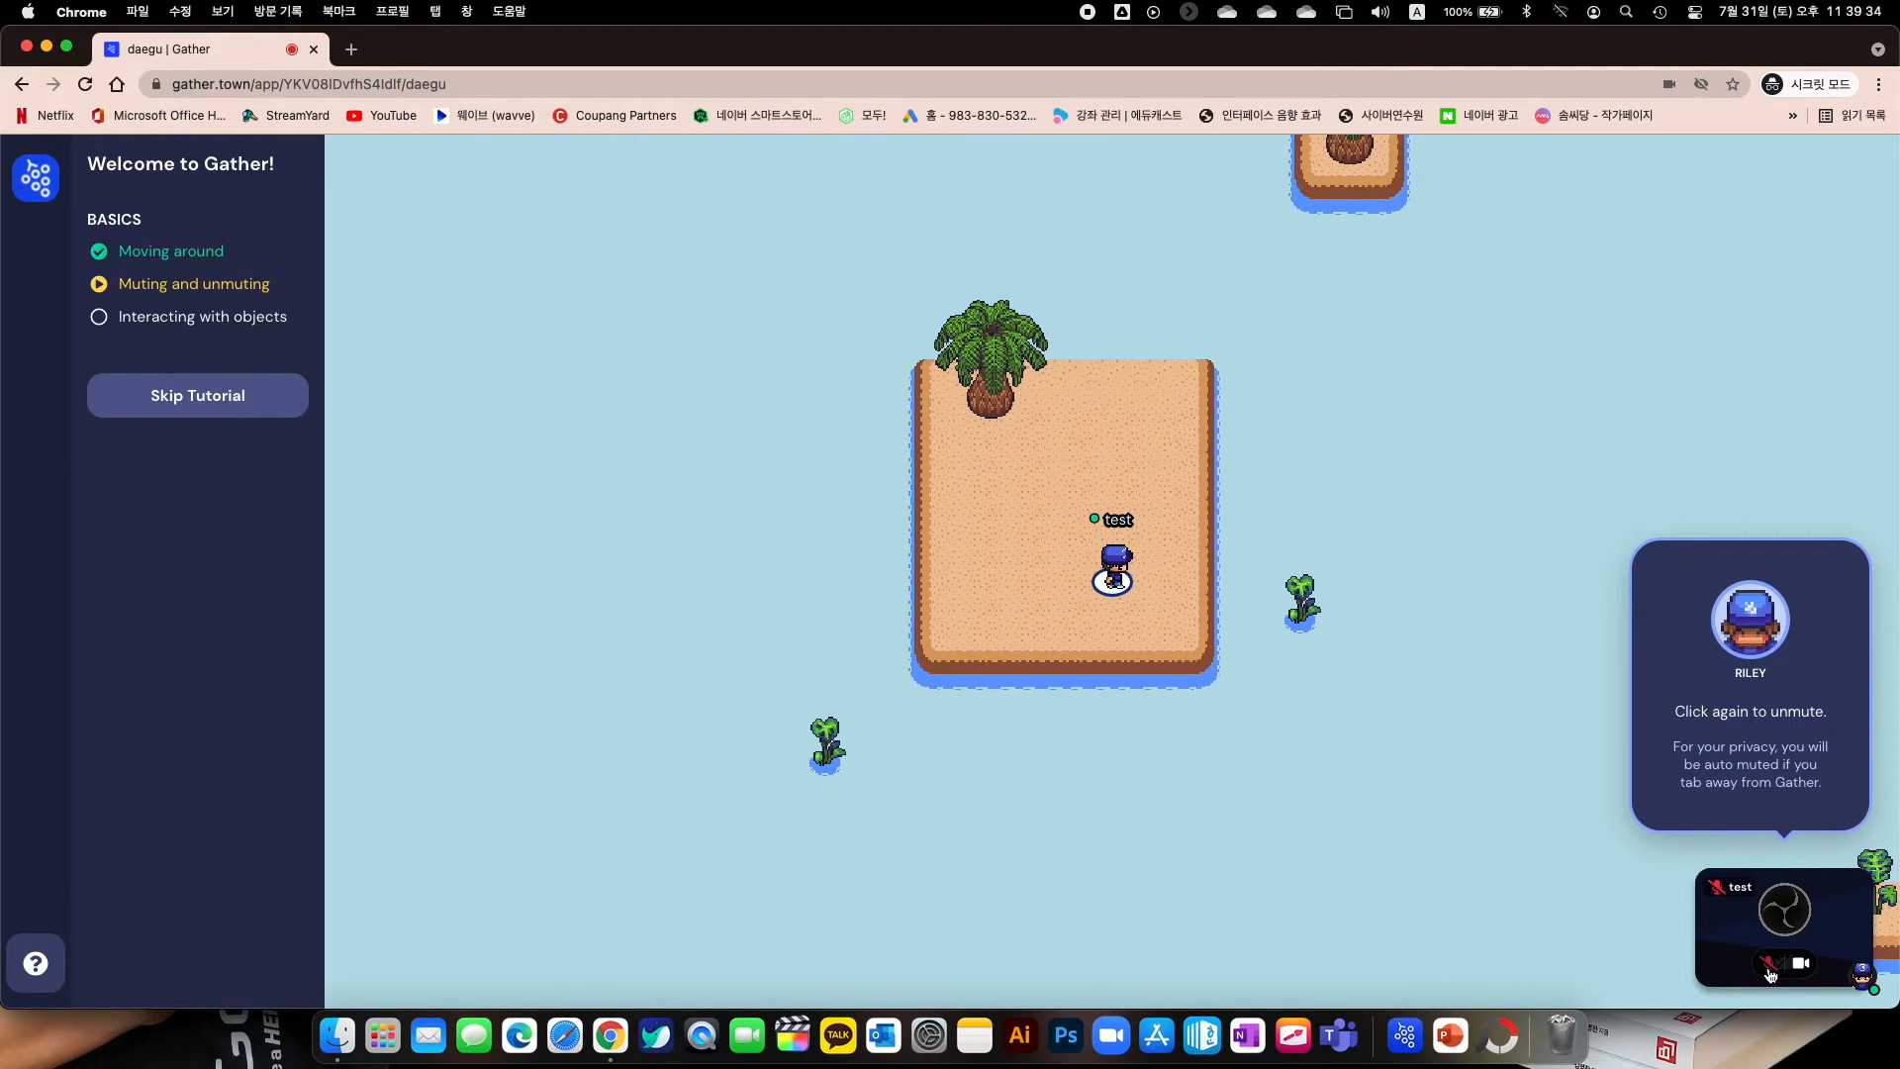
left_click(1769, 965)
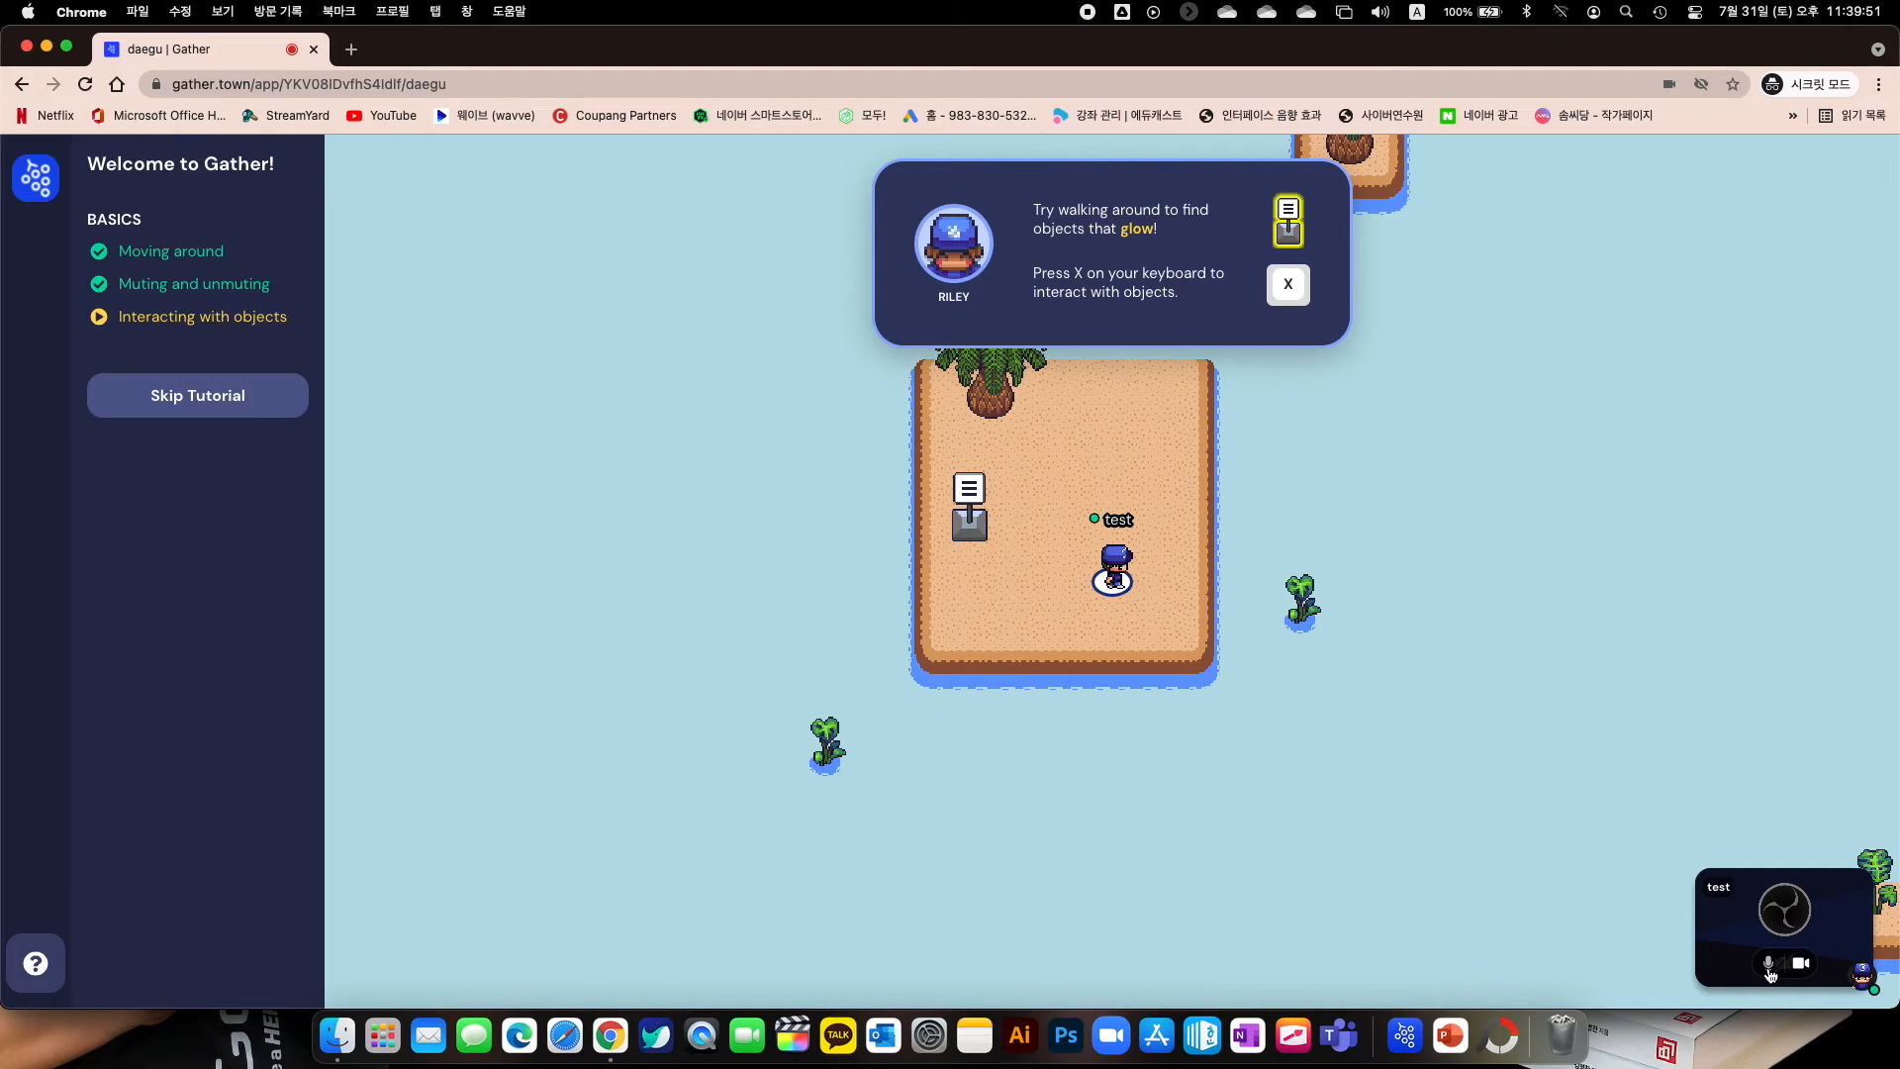
Walk test to the sign, read its message with X, then close the objects overlay
key("Left")
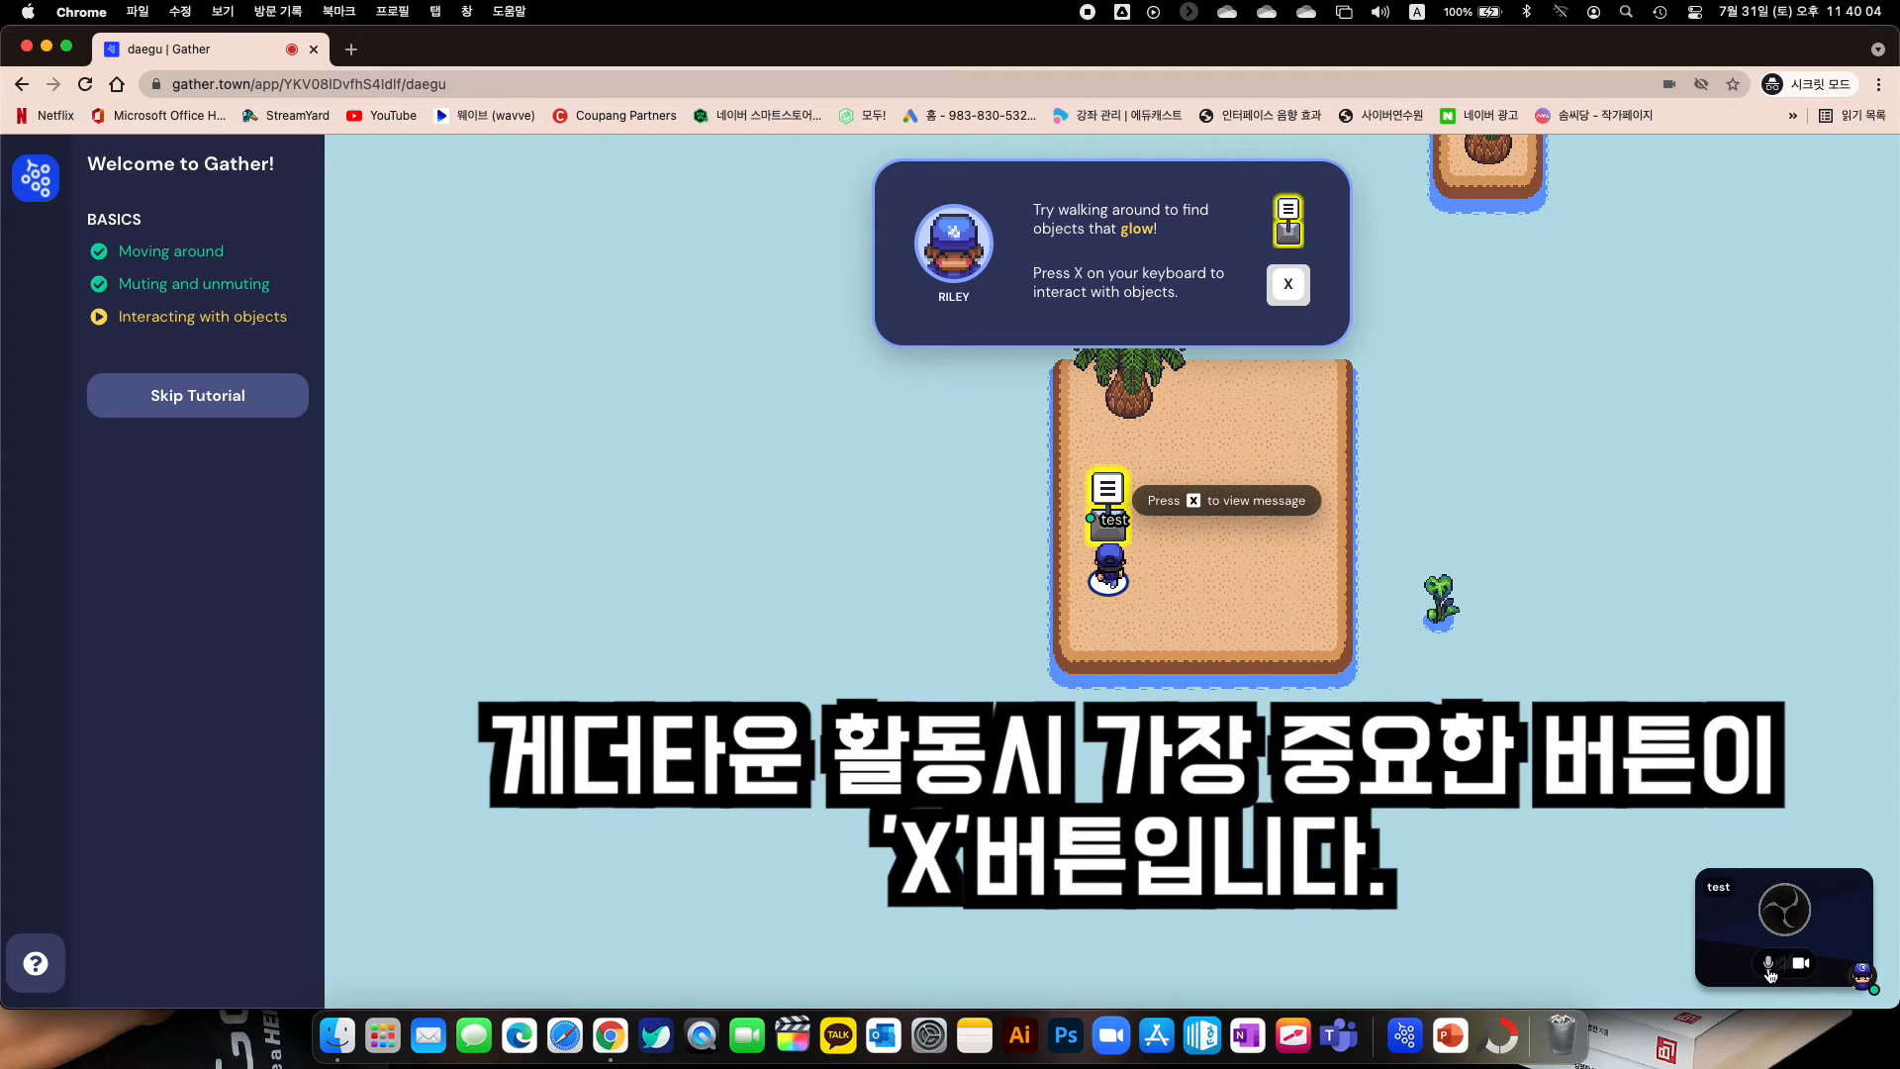
key("x")
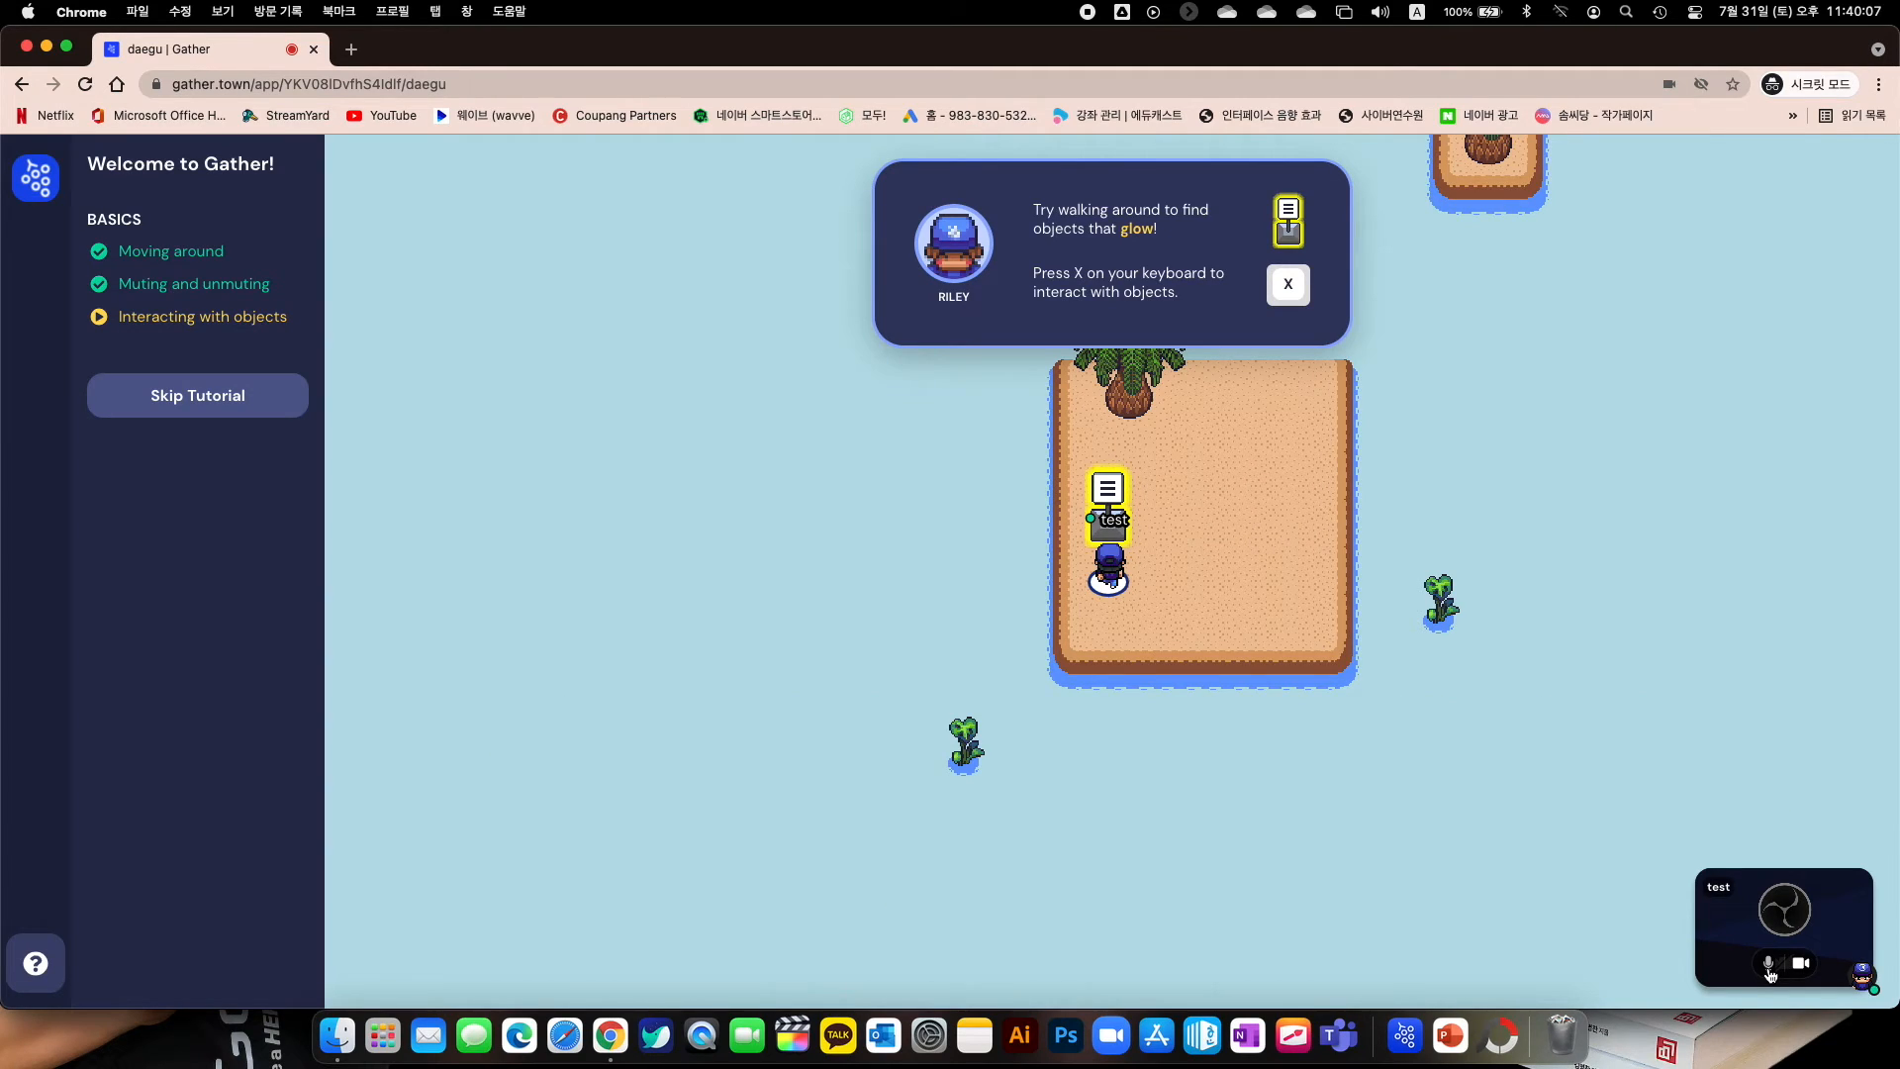
key("x")
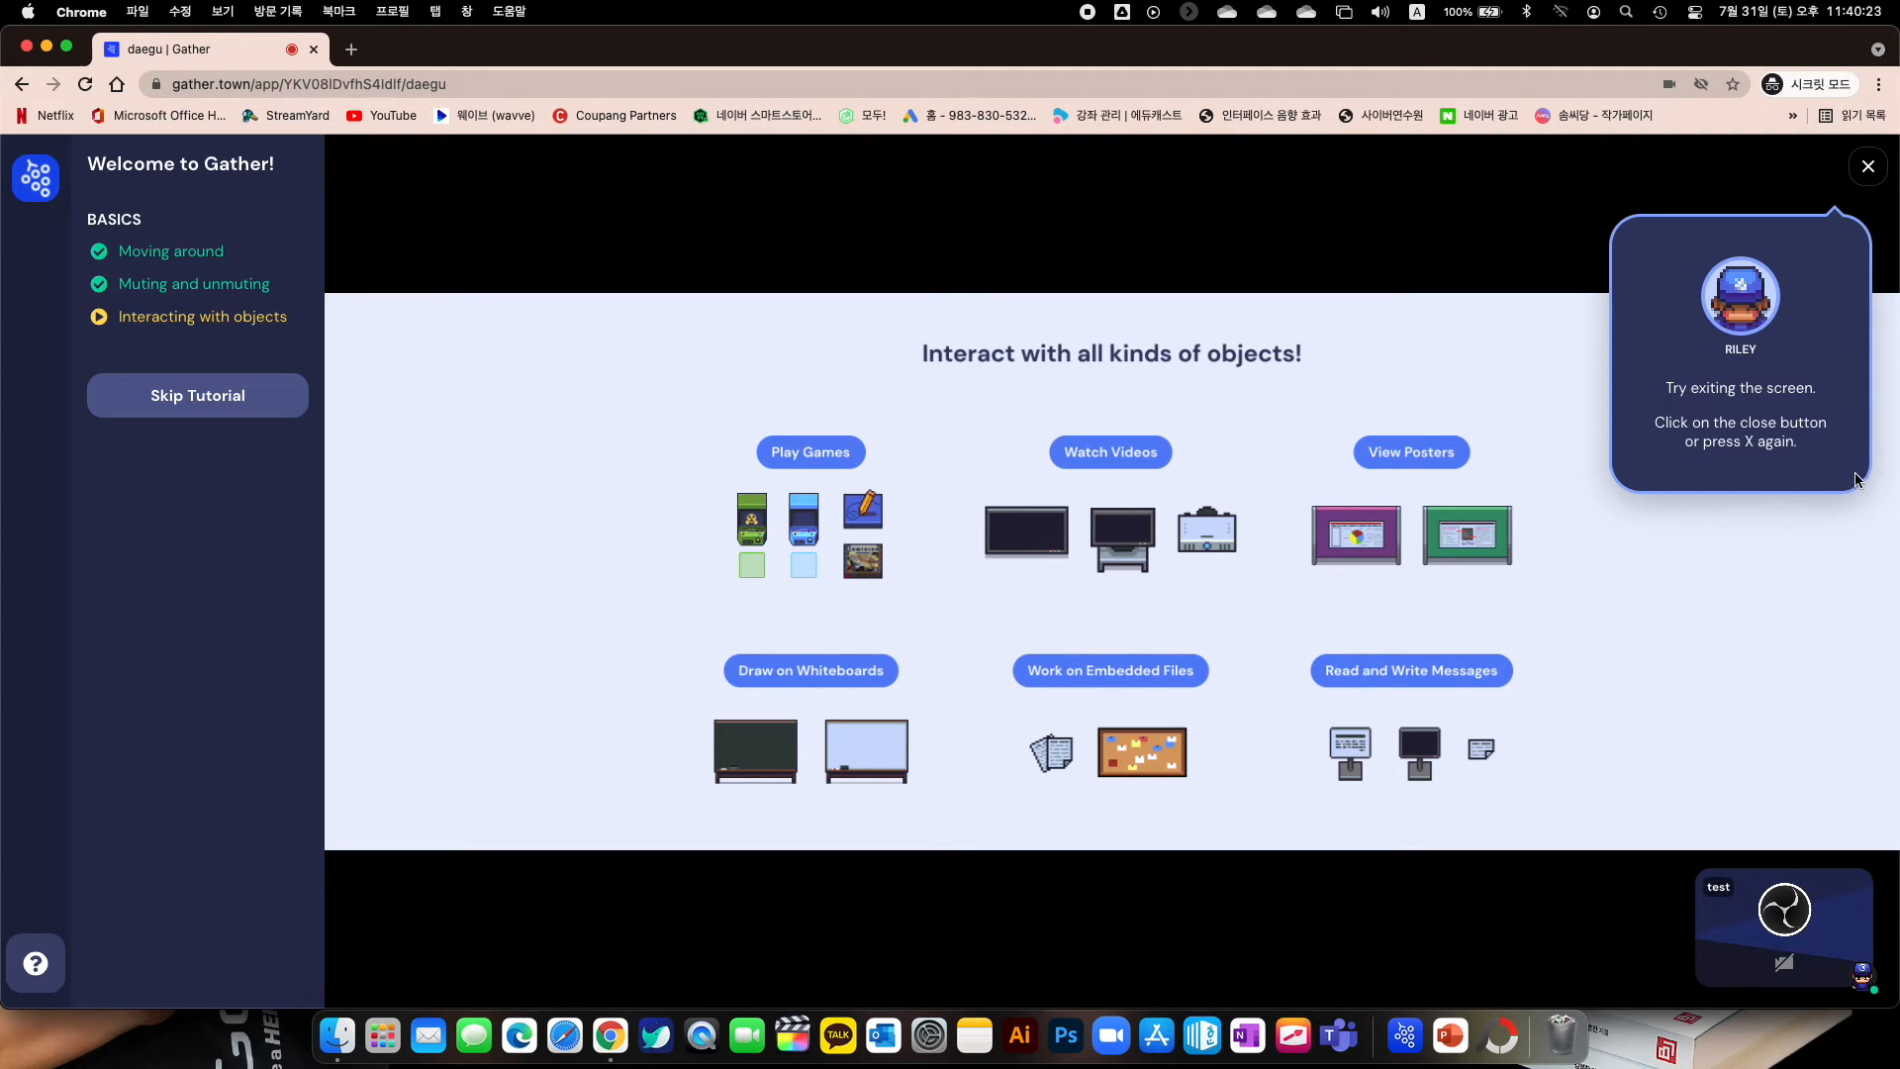
left_click(1868, 168)
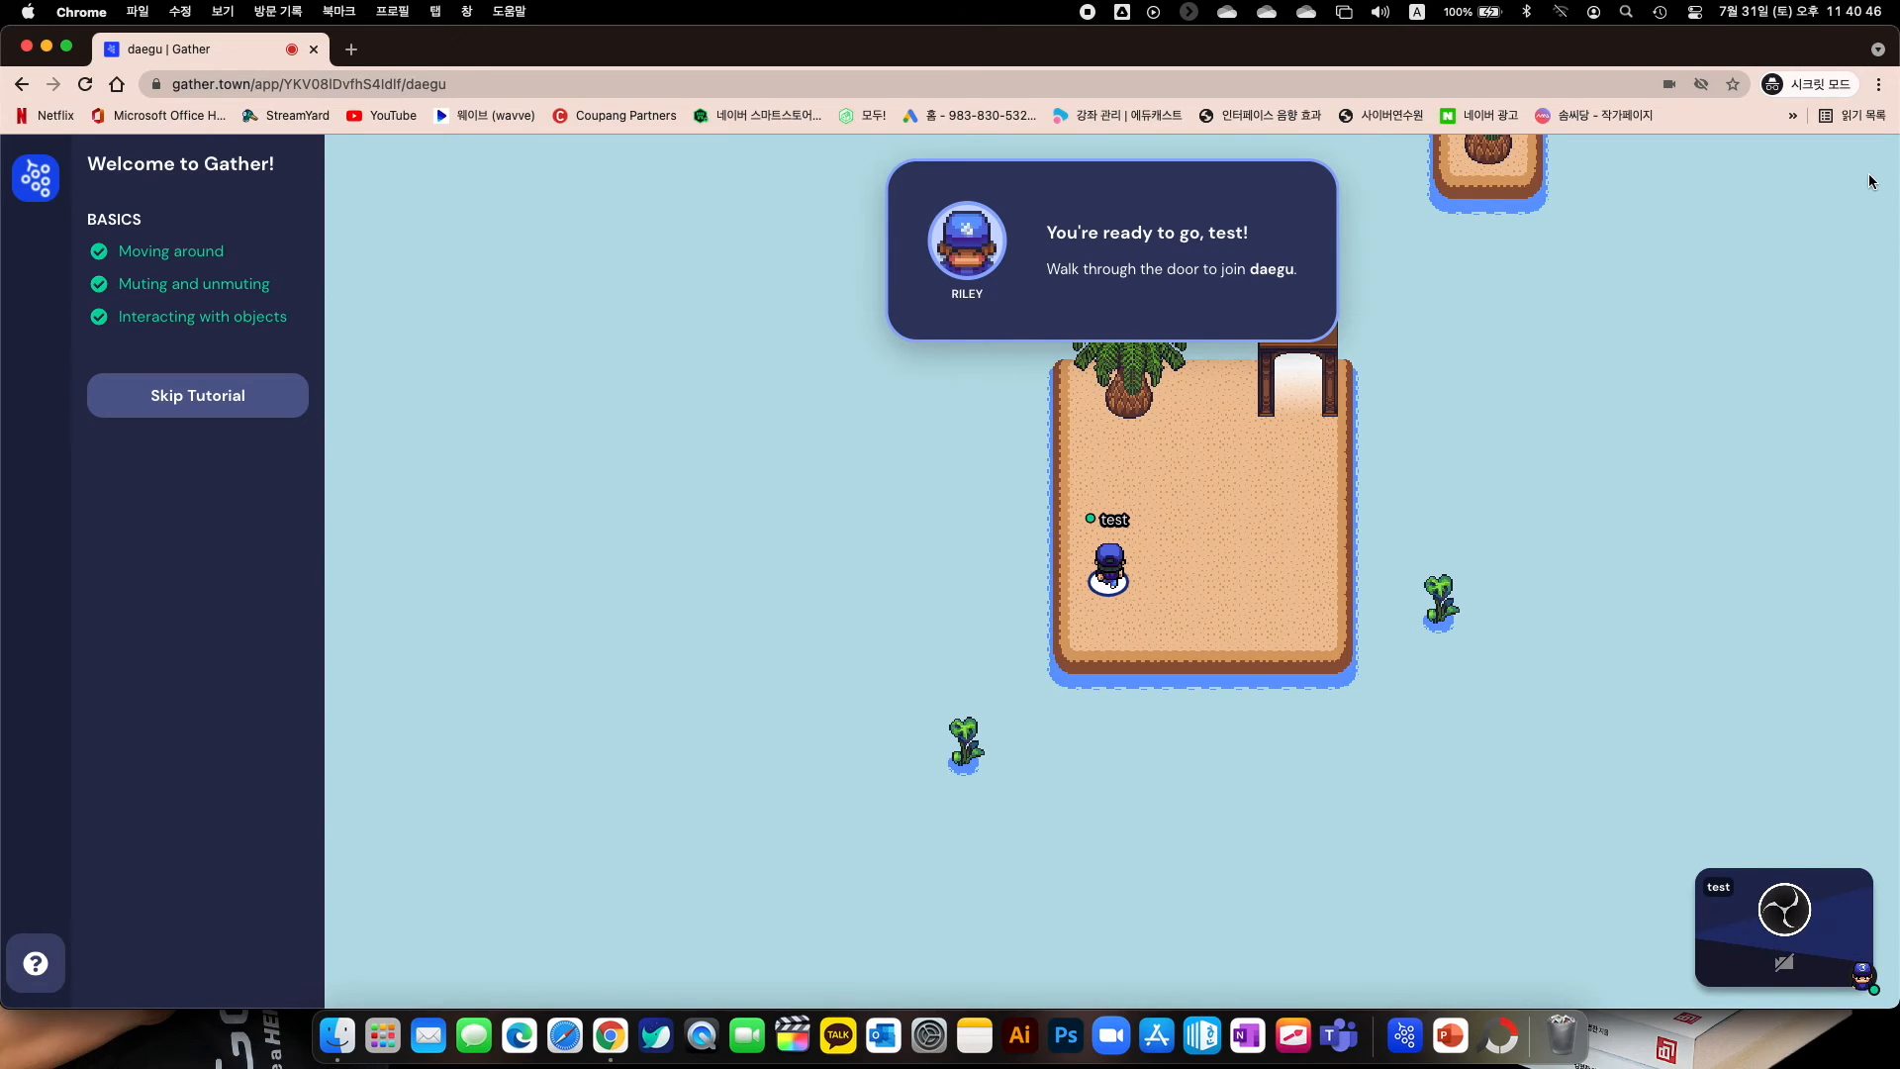
Walk test through the island door into daegu and move around inside the office
key("Right")
key("Right")
key("Right")
key("Right")
key("Right")
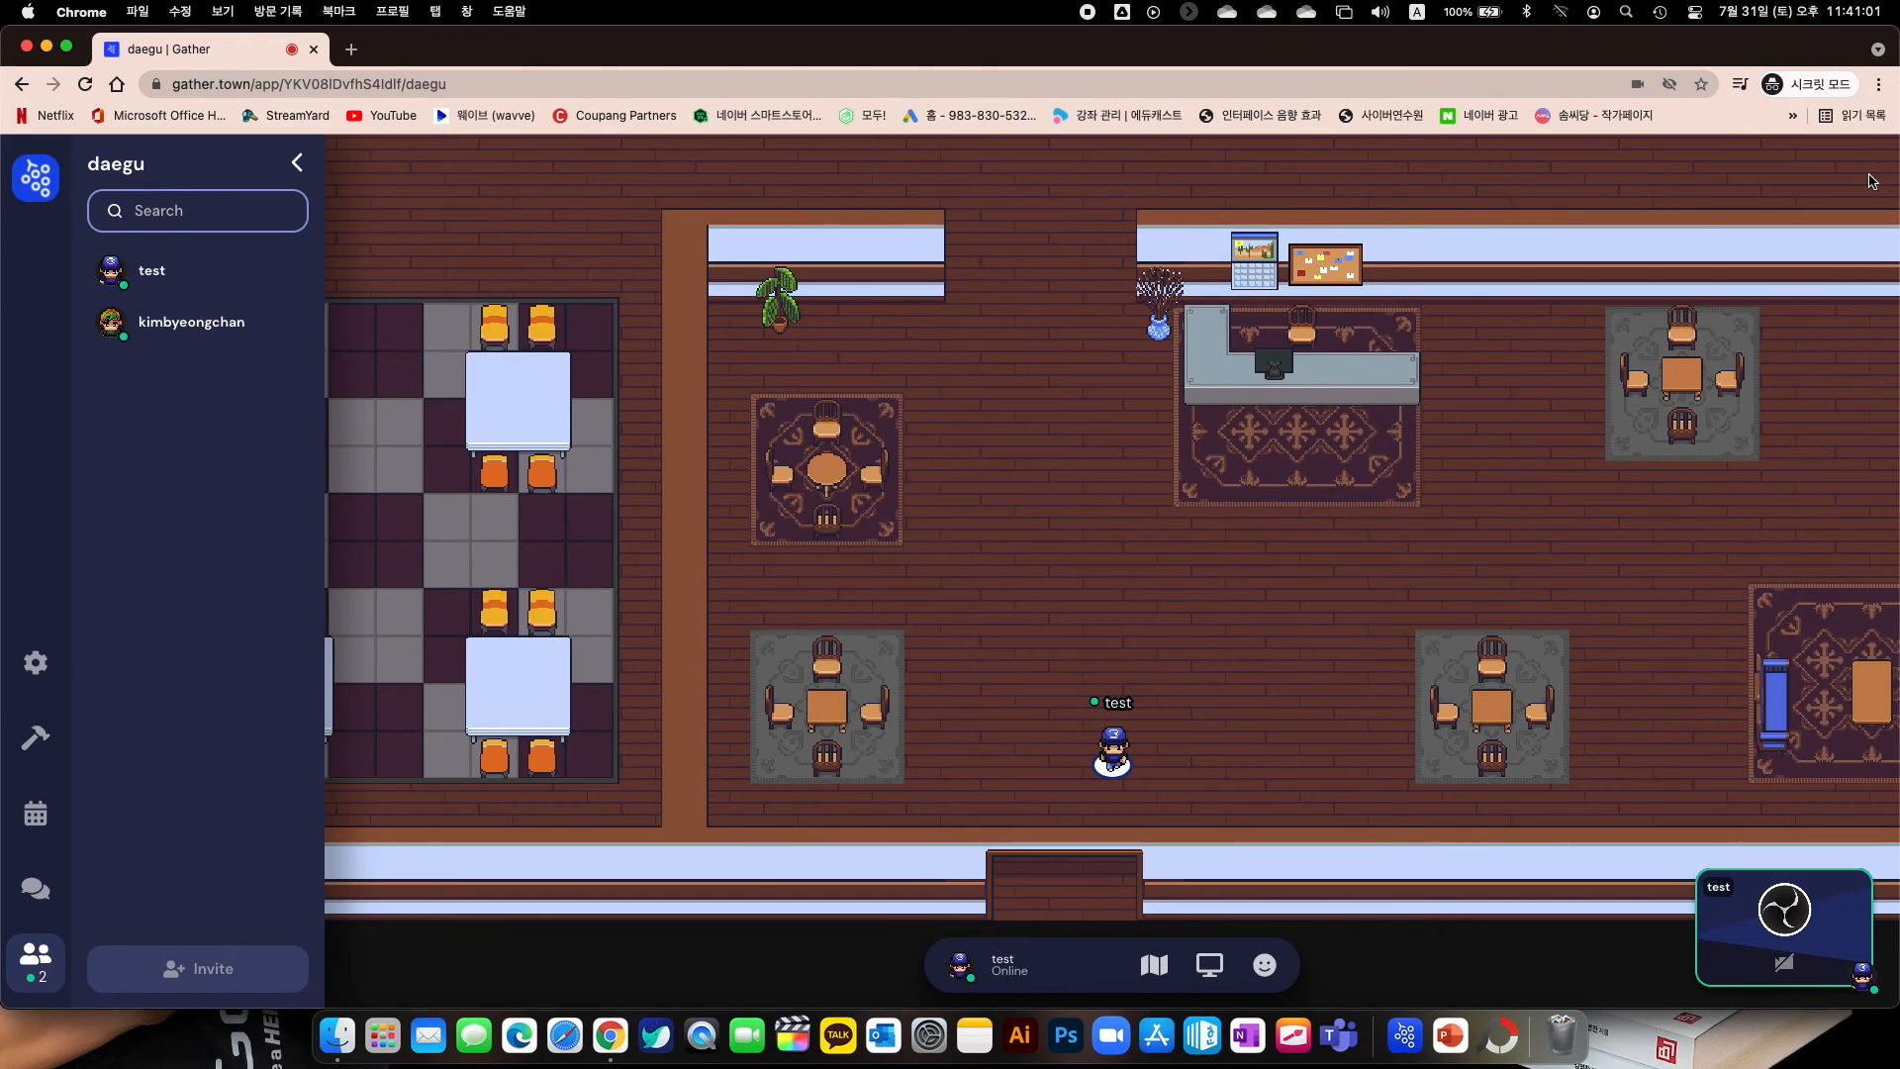
key("Up")
key("Up")
key("Up")
key("Up")
key("Up")
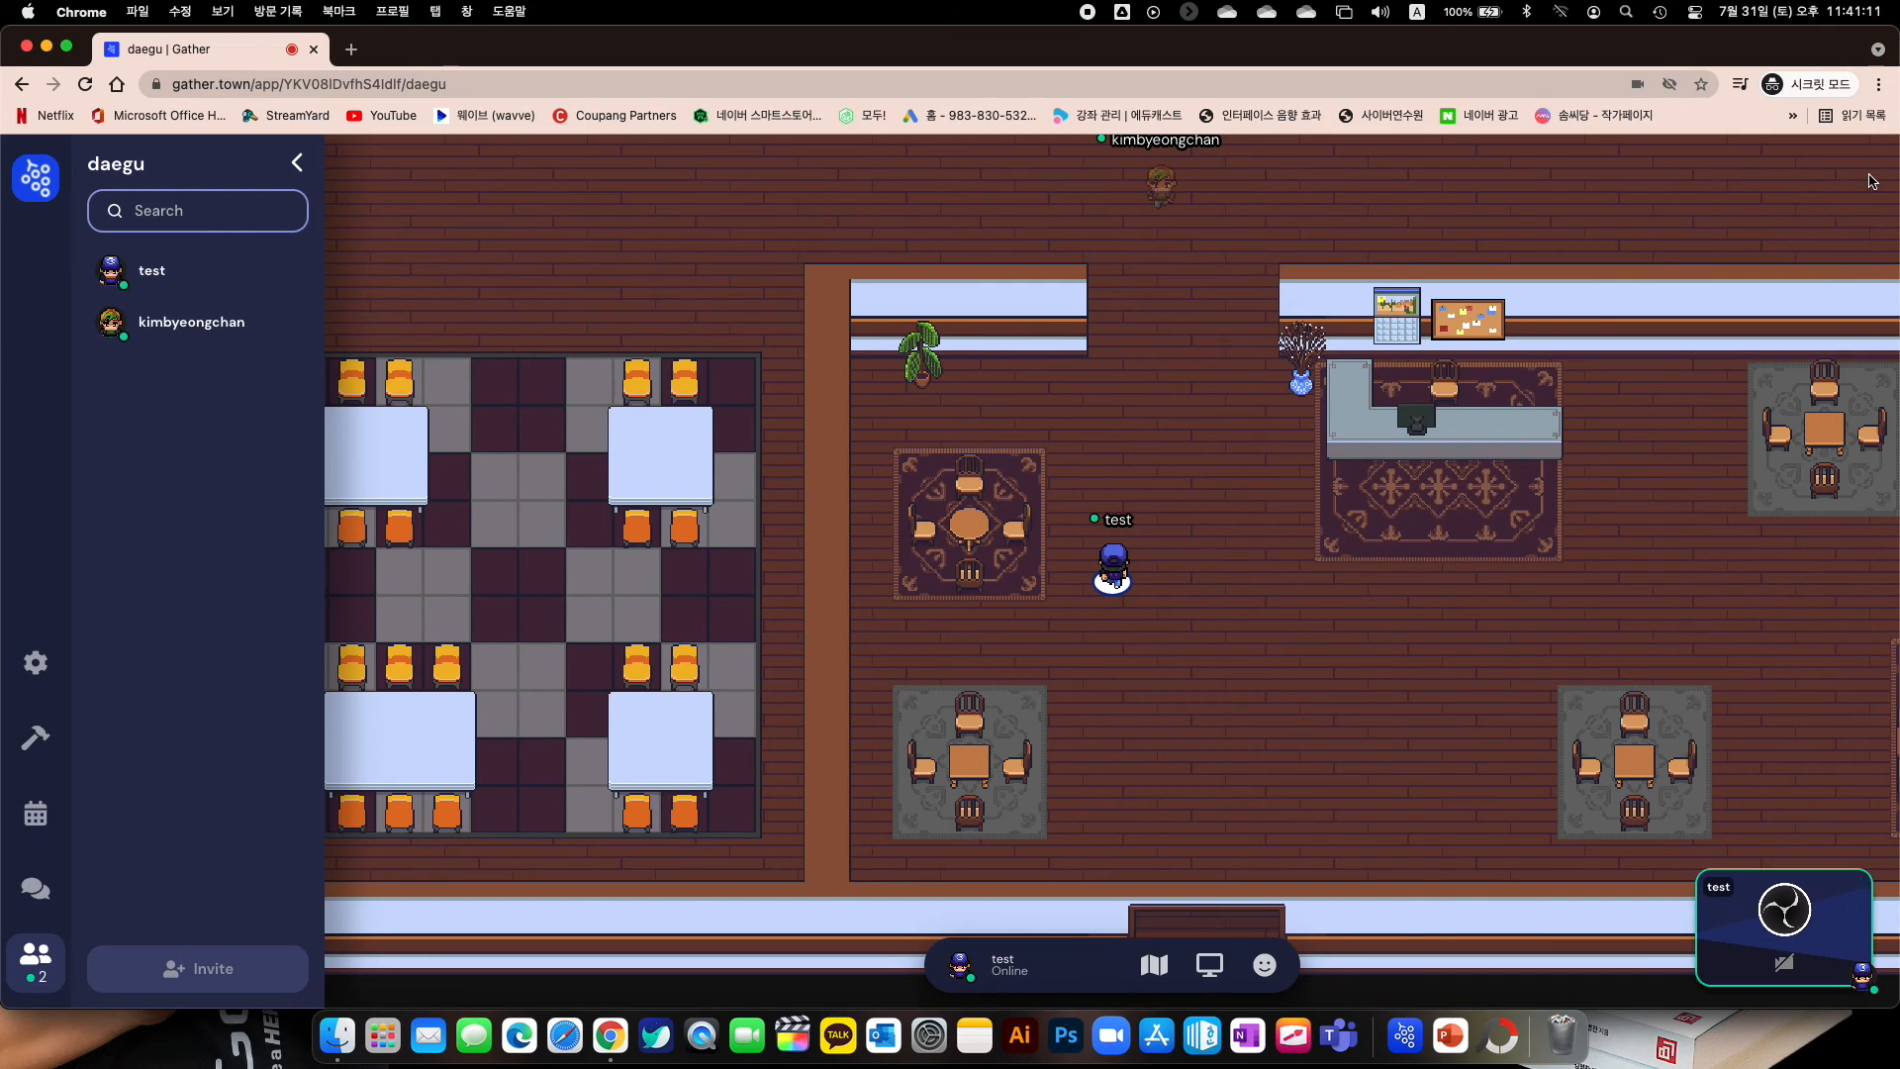
key("Down")
key("Right")
key("Right")
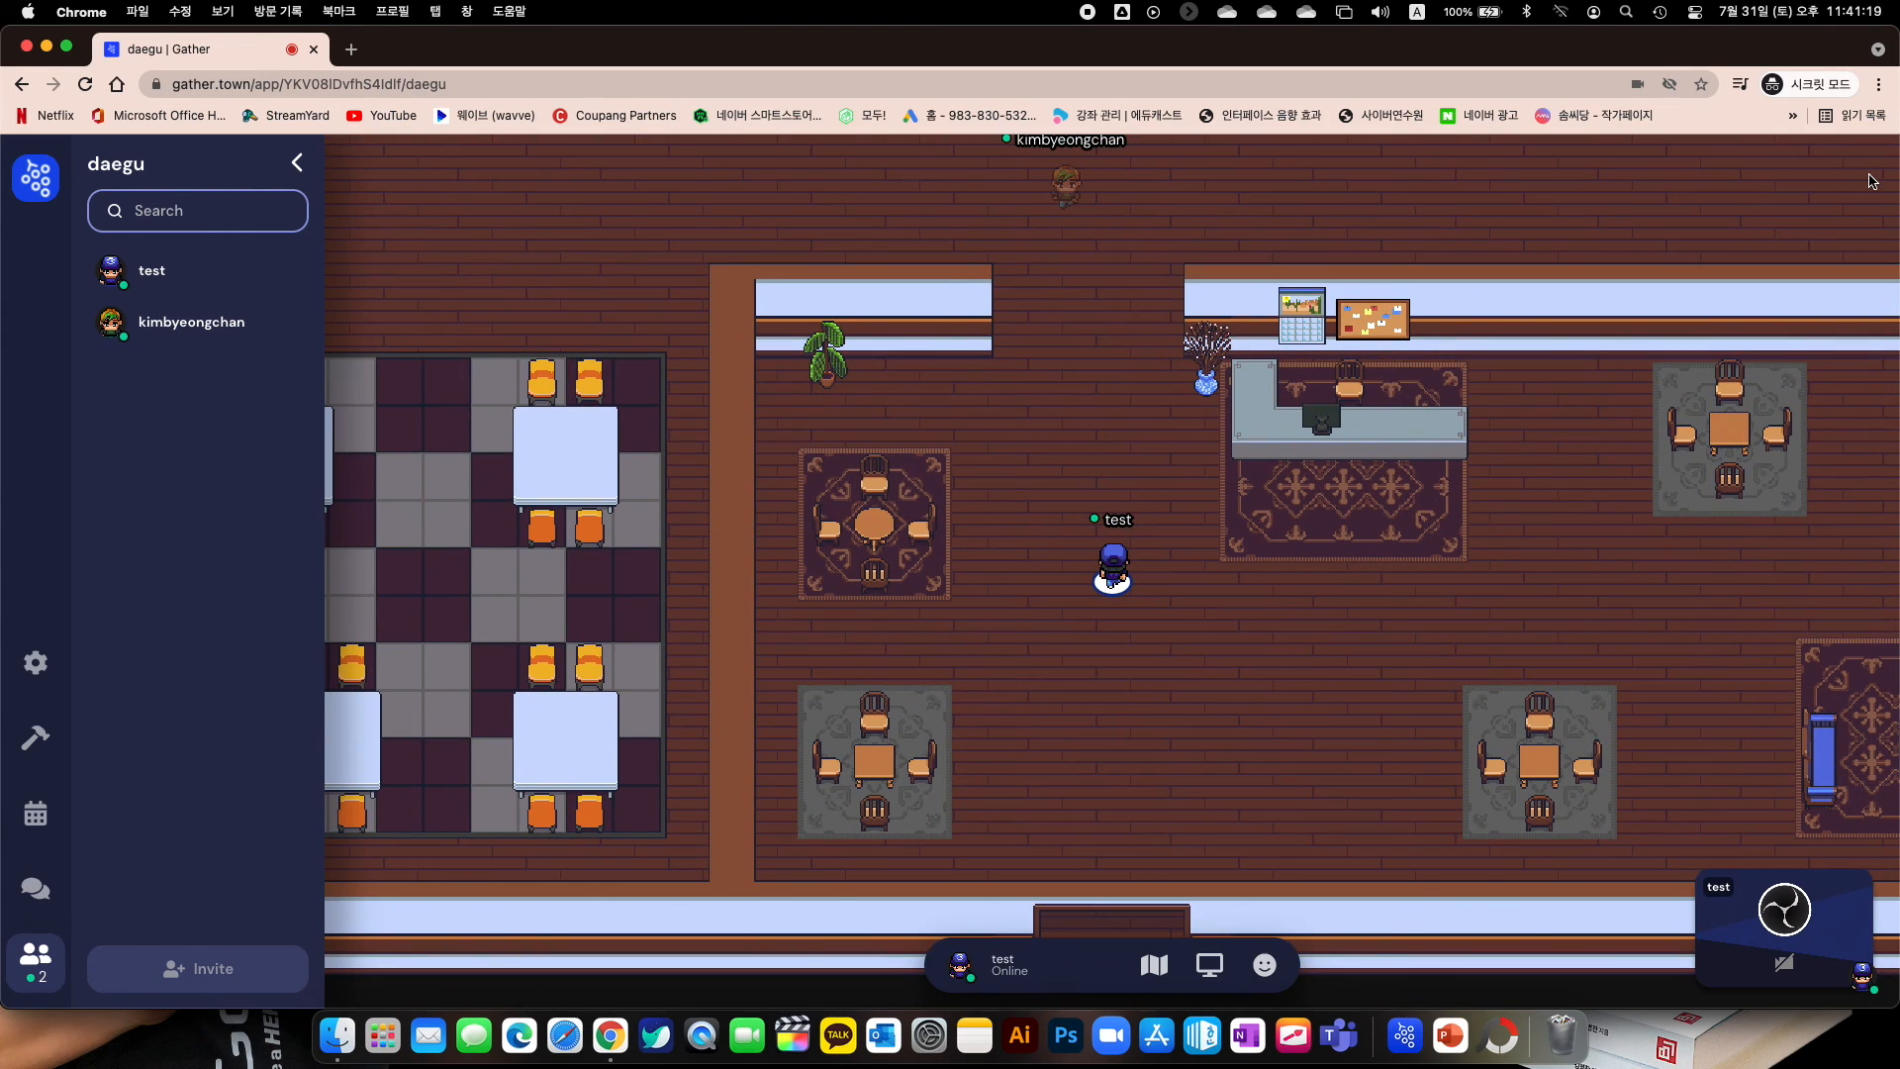